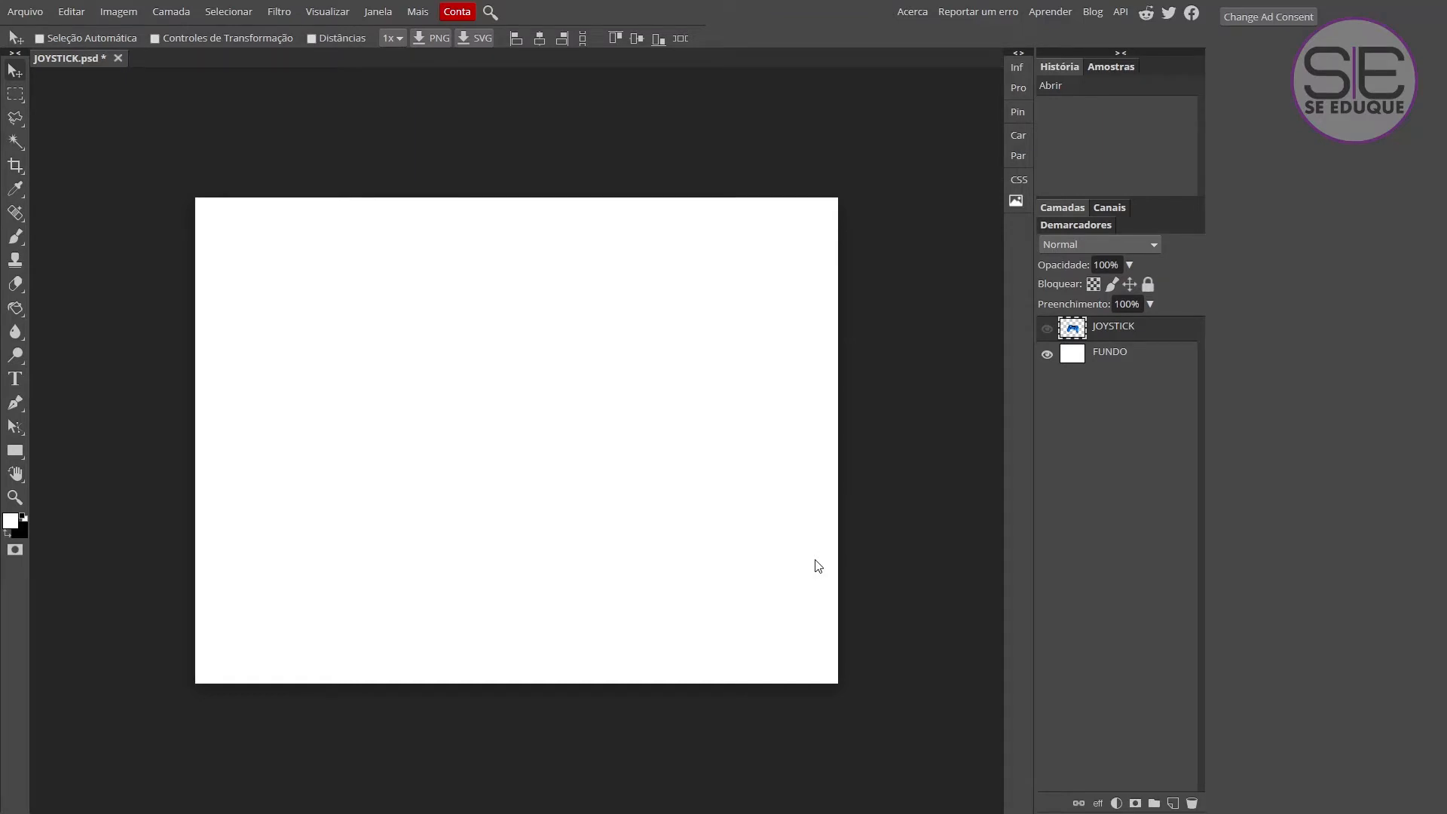
# Fill the selected left half of the FUNDO layer with dark blue using the Paint Bucket and invert the selection.
pyautogui.rightClick(15, 308)
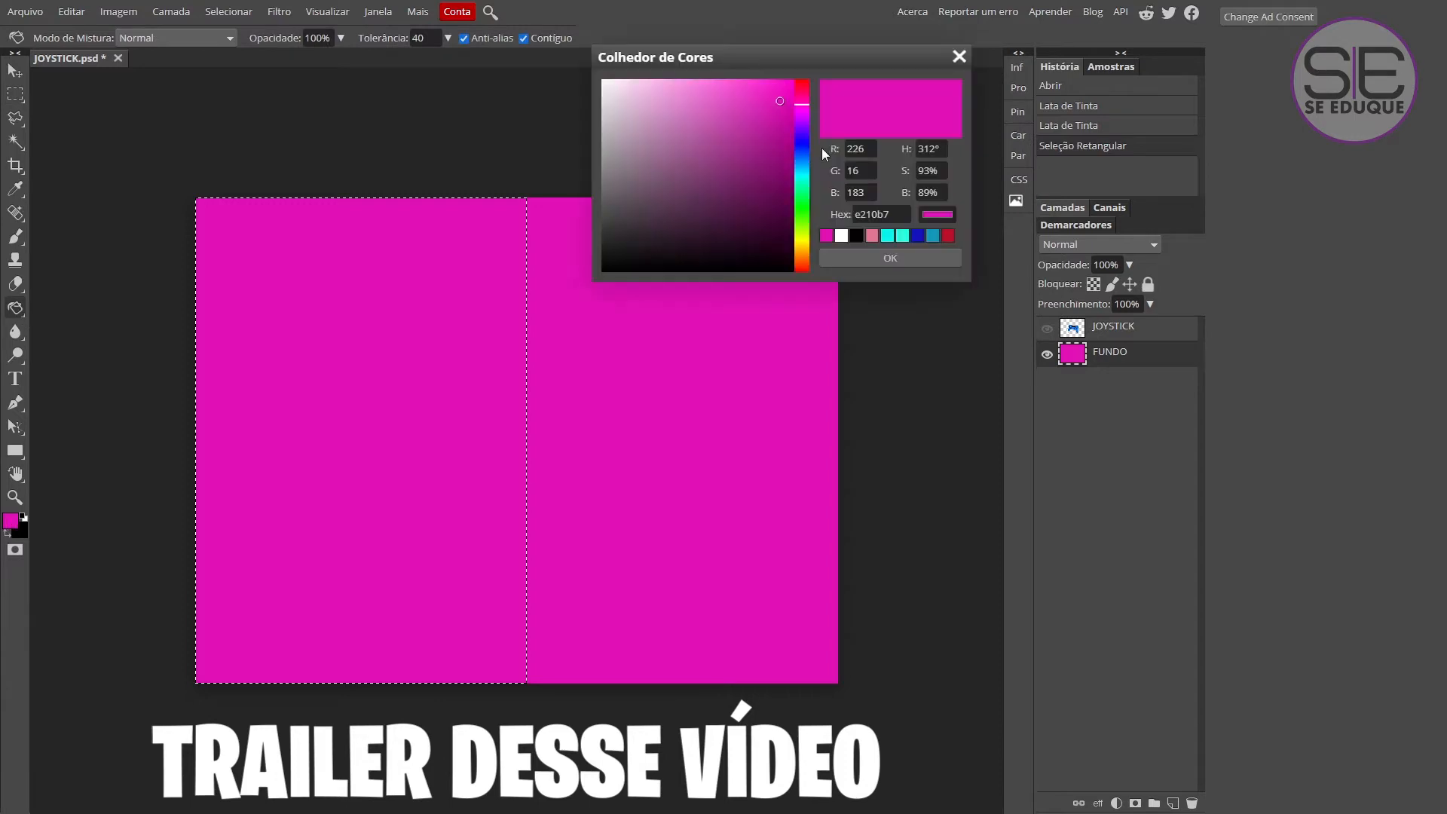
pyautogui.click(802, 144)
pyautogui.click(786, 162)
pyautogui.click(883, 258)
pyautogui.click(476, 491)
pyautogui.hotkey('ctrl', 'shift', 'i')
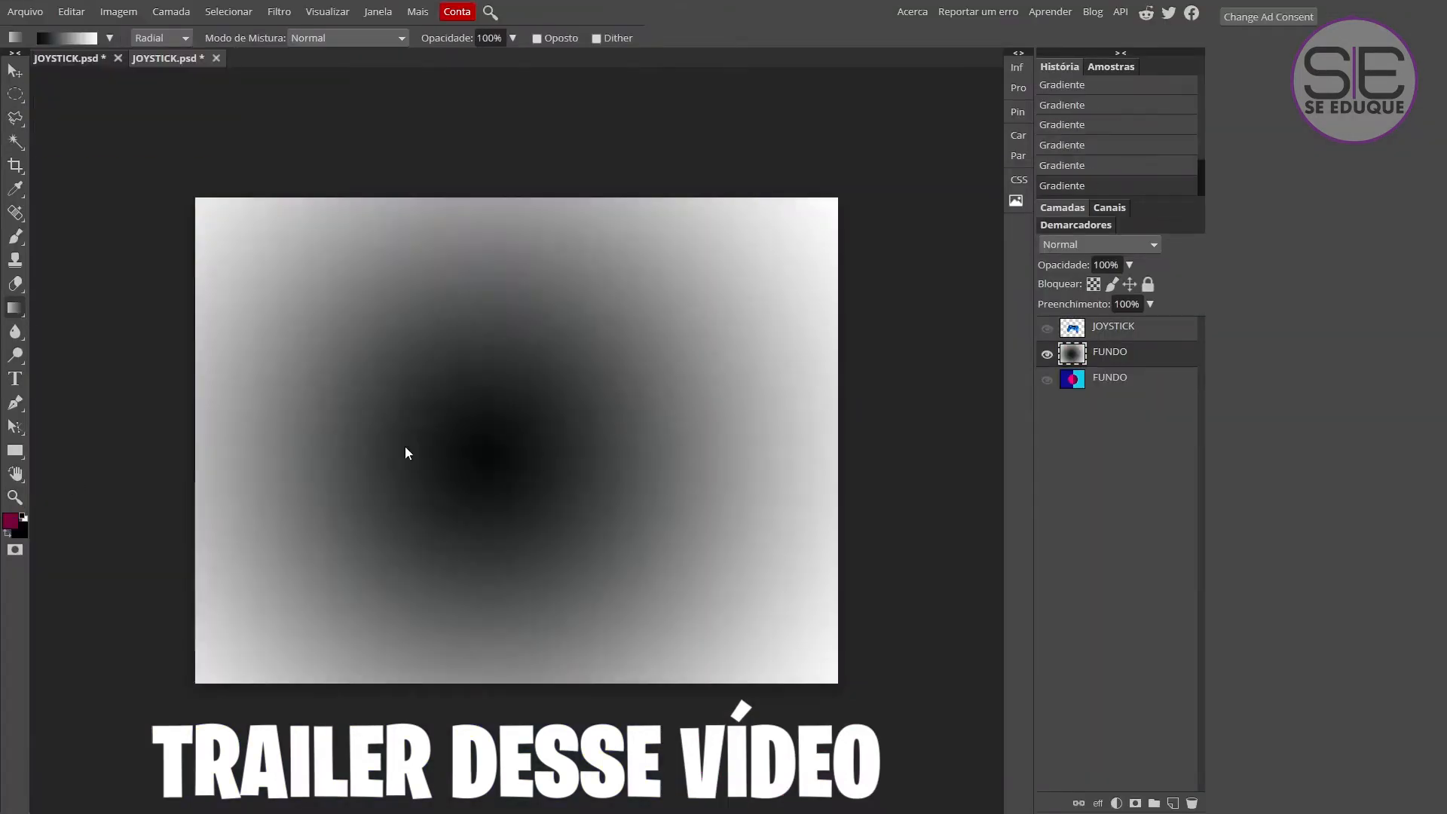
# Try different gradient presets on the FUNDO layer, first with the Radial type and finally with the Ângulo type.
pyautogui.moveTo(516, 436); pyautogui.dragTo(952, 442)
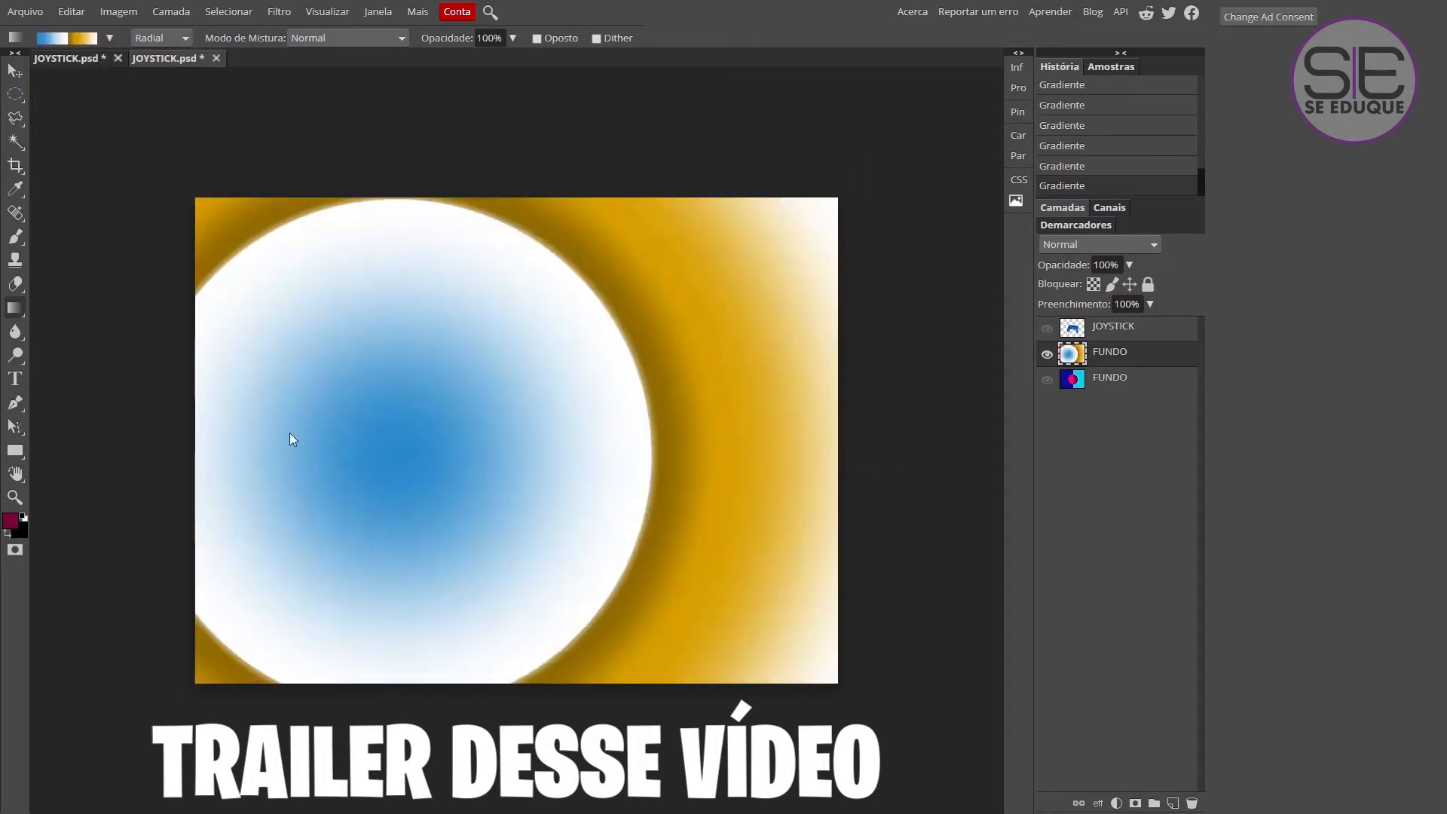
pyautogui.moveTo(436, 526); pyautogui.dragTo(861, 126)
pyautogui.moveTo(177, 498); pyautogui.dragTo(872, 497)
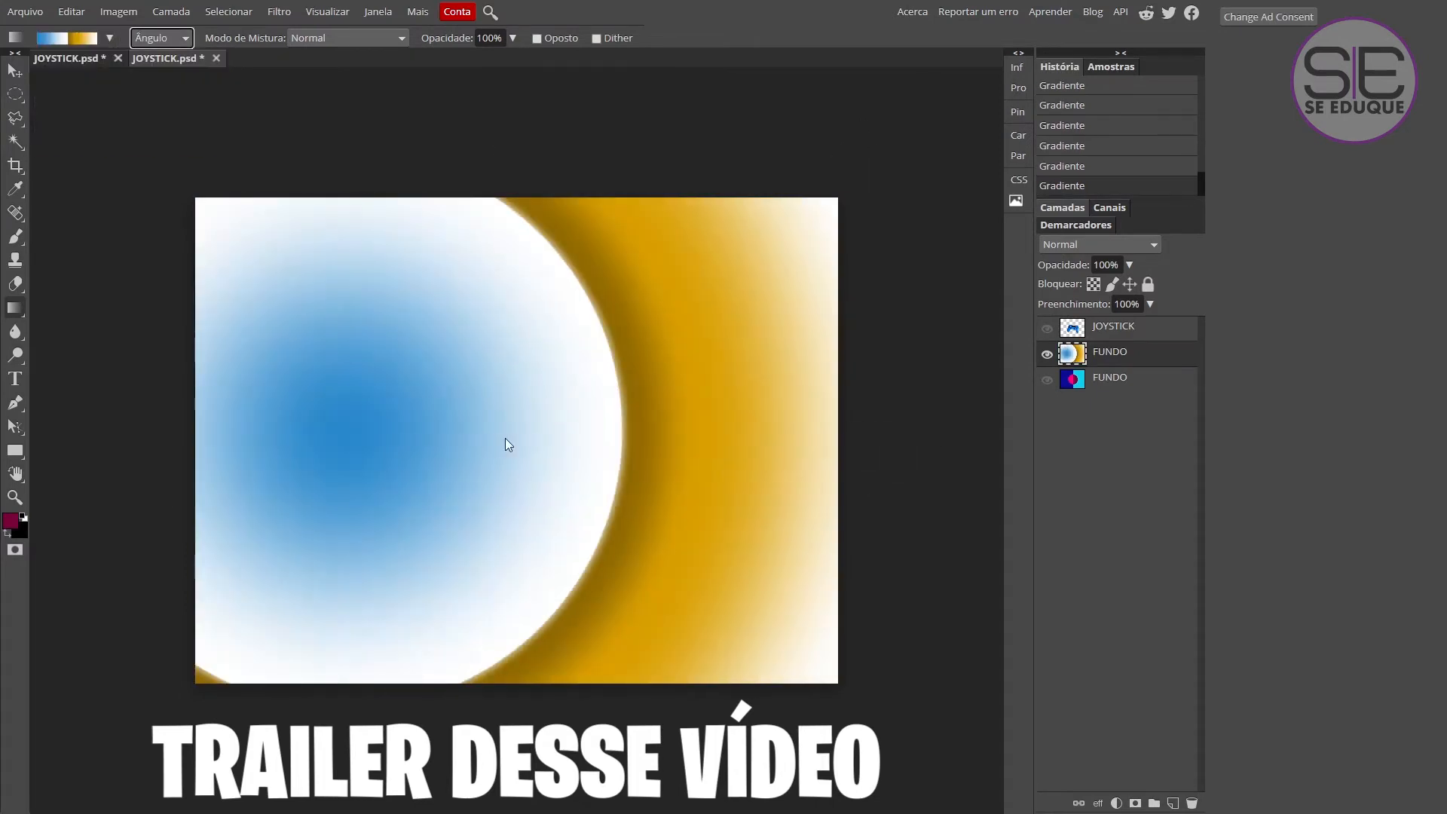
pyautogui.moveTo(505, 439); pyautogui.dragTo(764, 443)
pyautogui.click(66, 38)
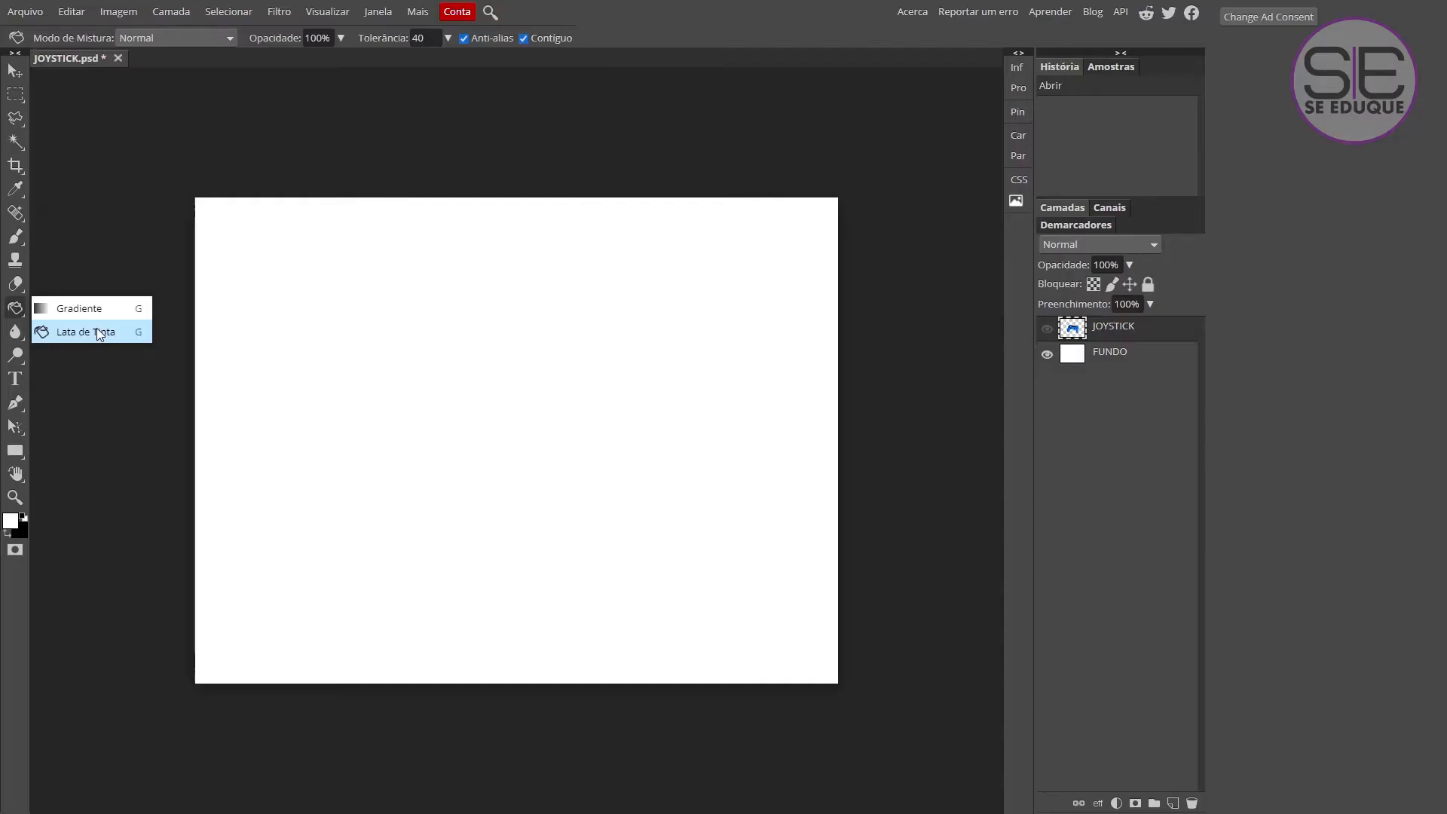
# Fill the whole FUNDO layer with magenta e210b7 using the Paint Bucket (Lata de Tinta).
pyautogui.click(94, 332)
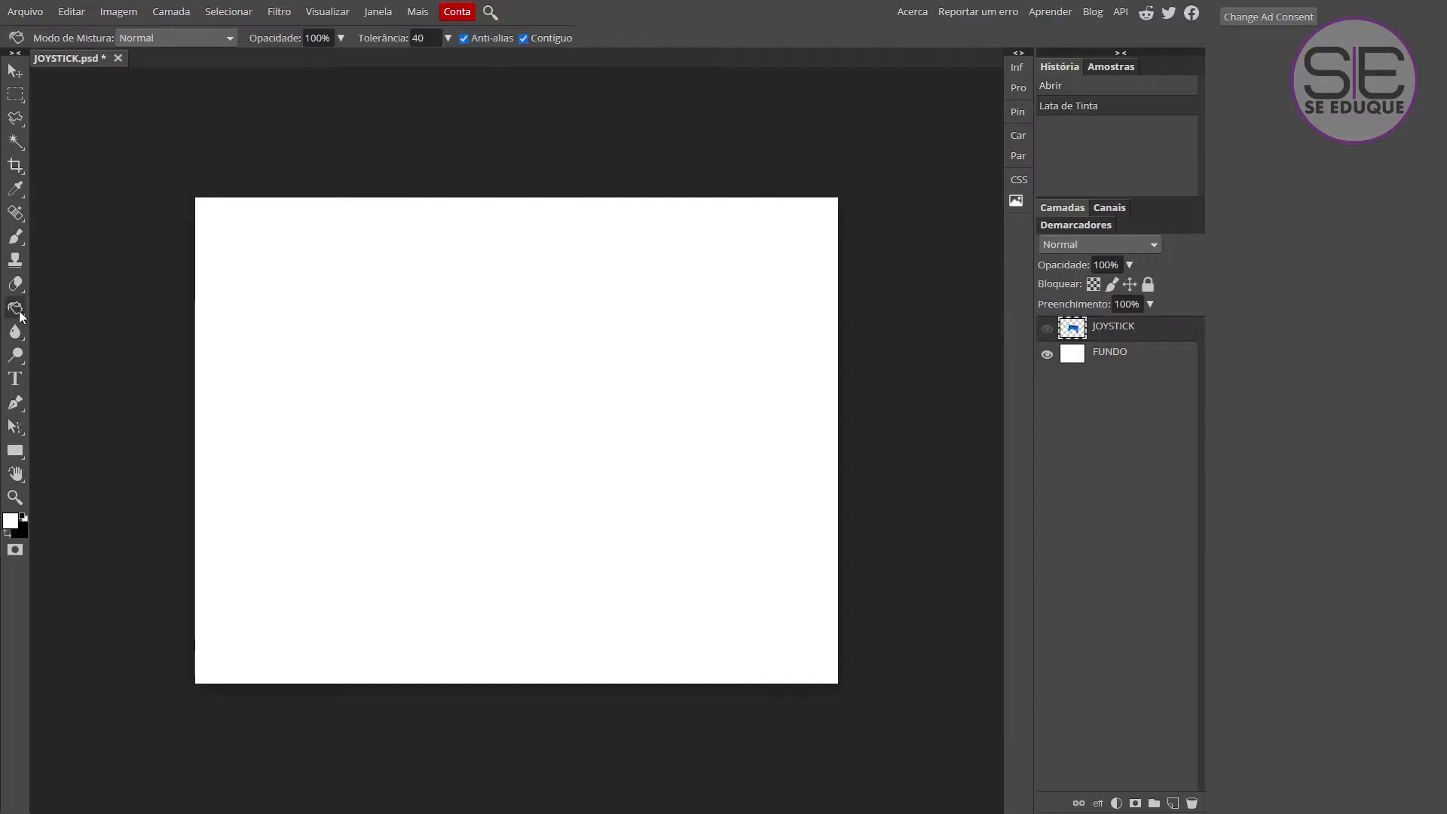
pyautogui.rightClick(20, 310)
pyautogui.click(83, 339)
pyautogui.click(1085, 356)
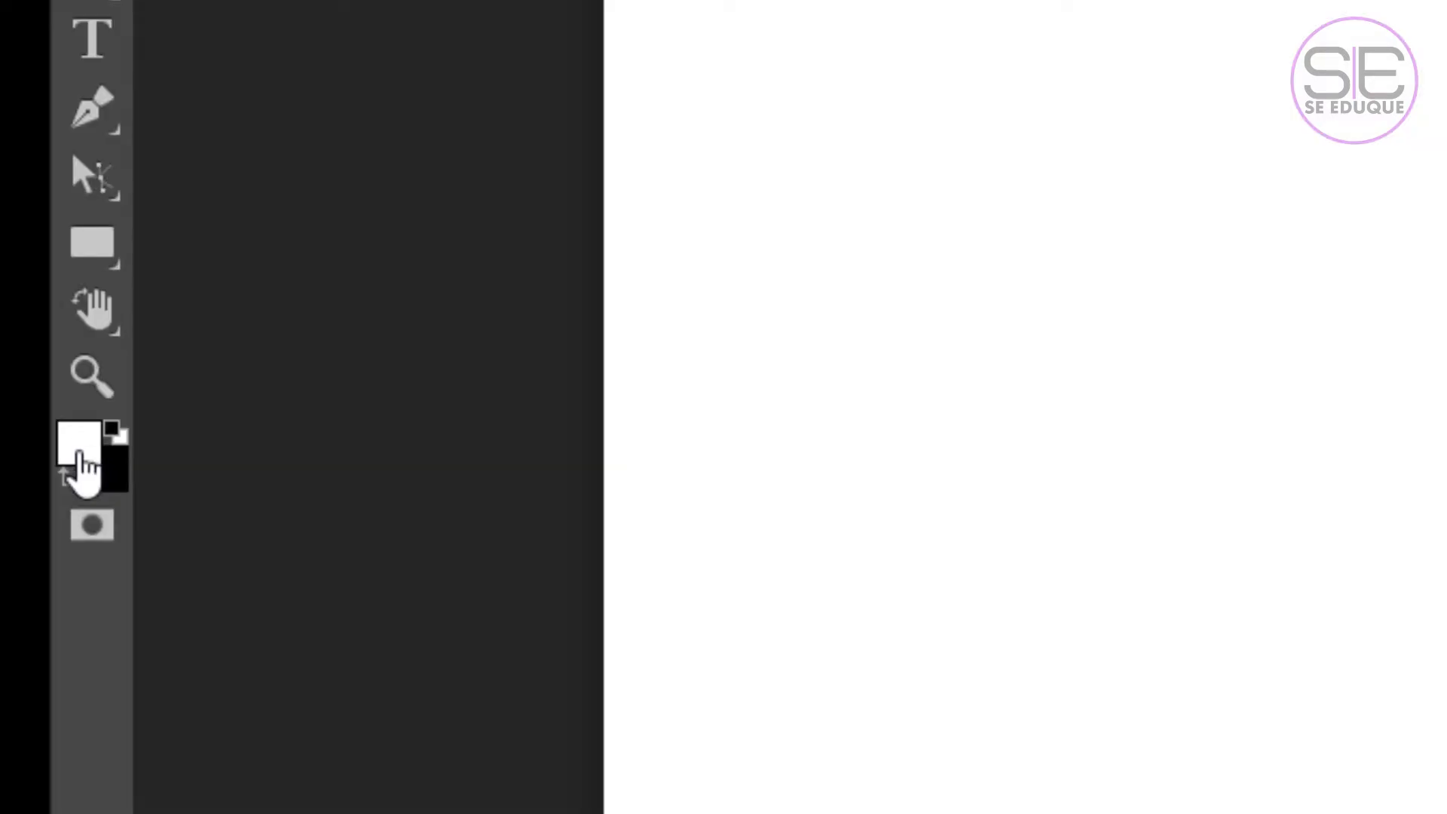
pyautogui.click(80, 452)
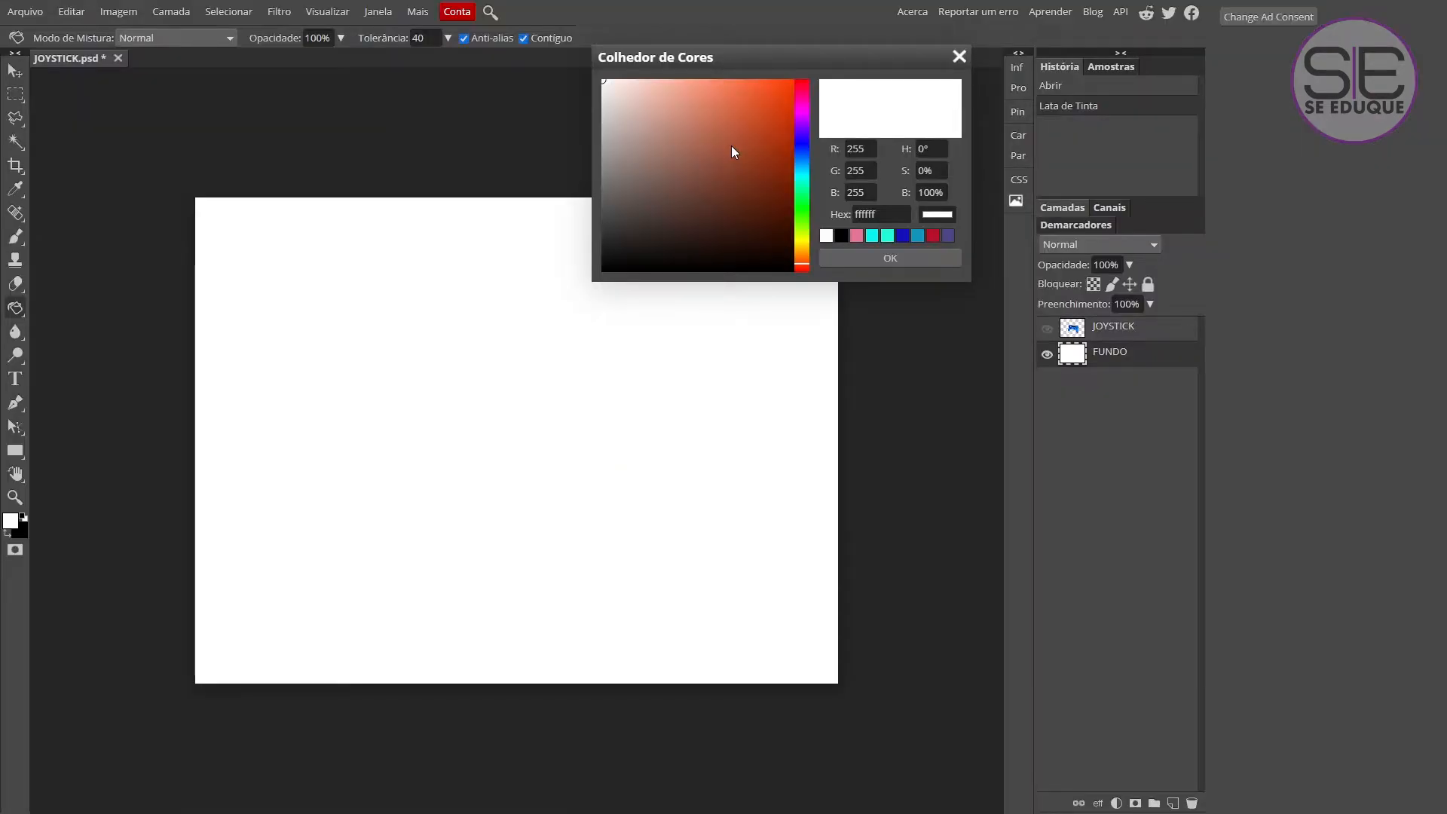
pyautogui.moveTo(802, 265)
pyautogui.mouseDown()
pyautogui.moveTo(802, 105)
pyautogui.moveTo(787, 115)
pyautogui.moveTo(780, 101)
pyautogui.mouseUp()
pyautogui.click(792, 84)
pyautogui.click(875, 256)
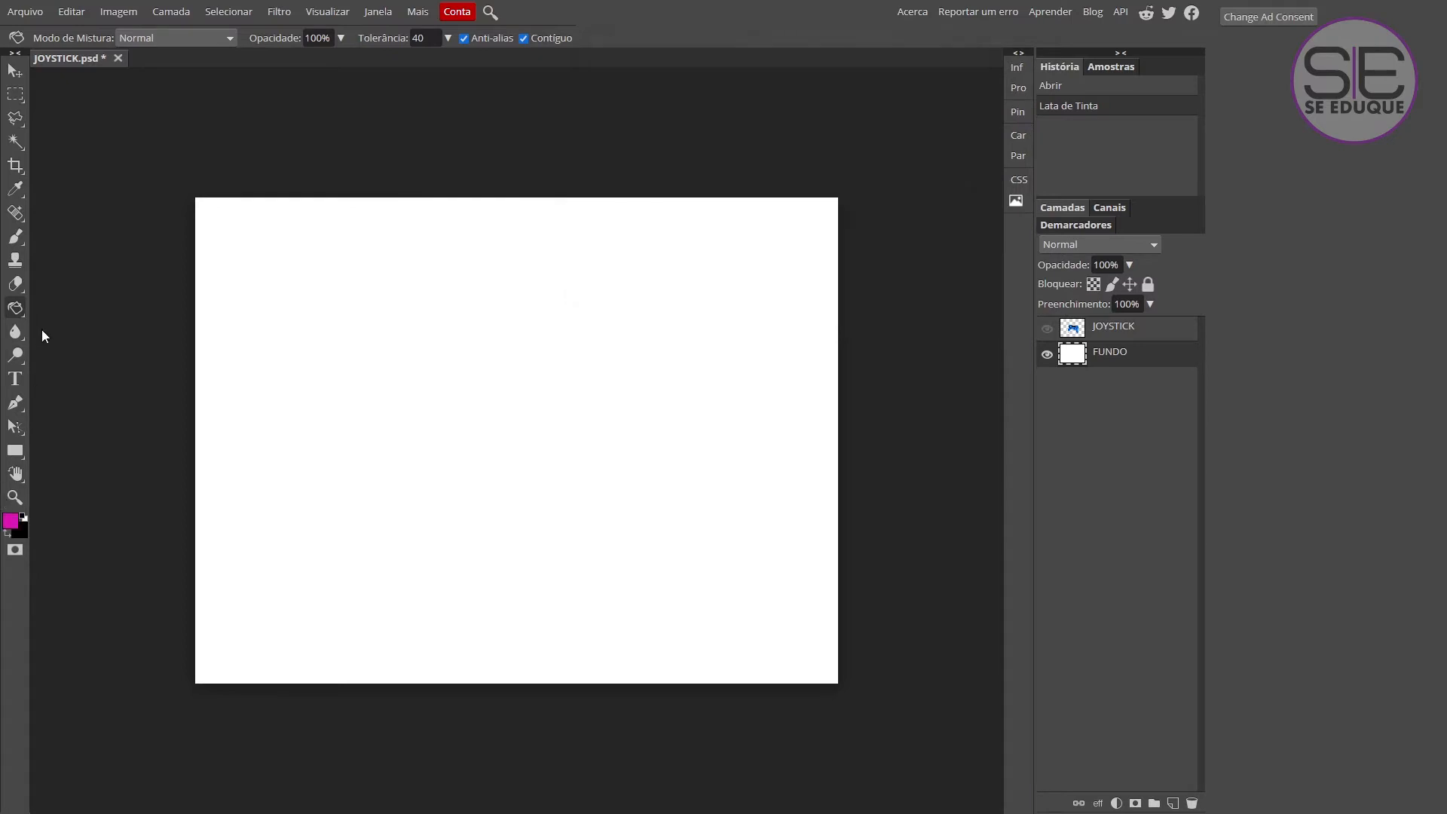
pyautogui.click(368, 343)
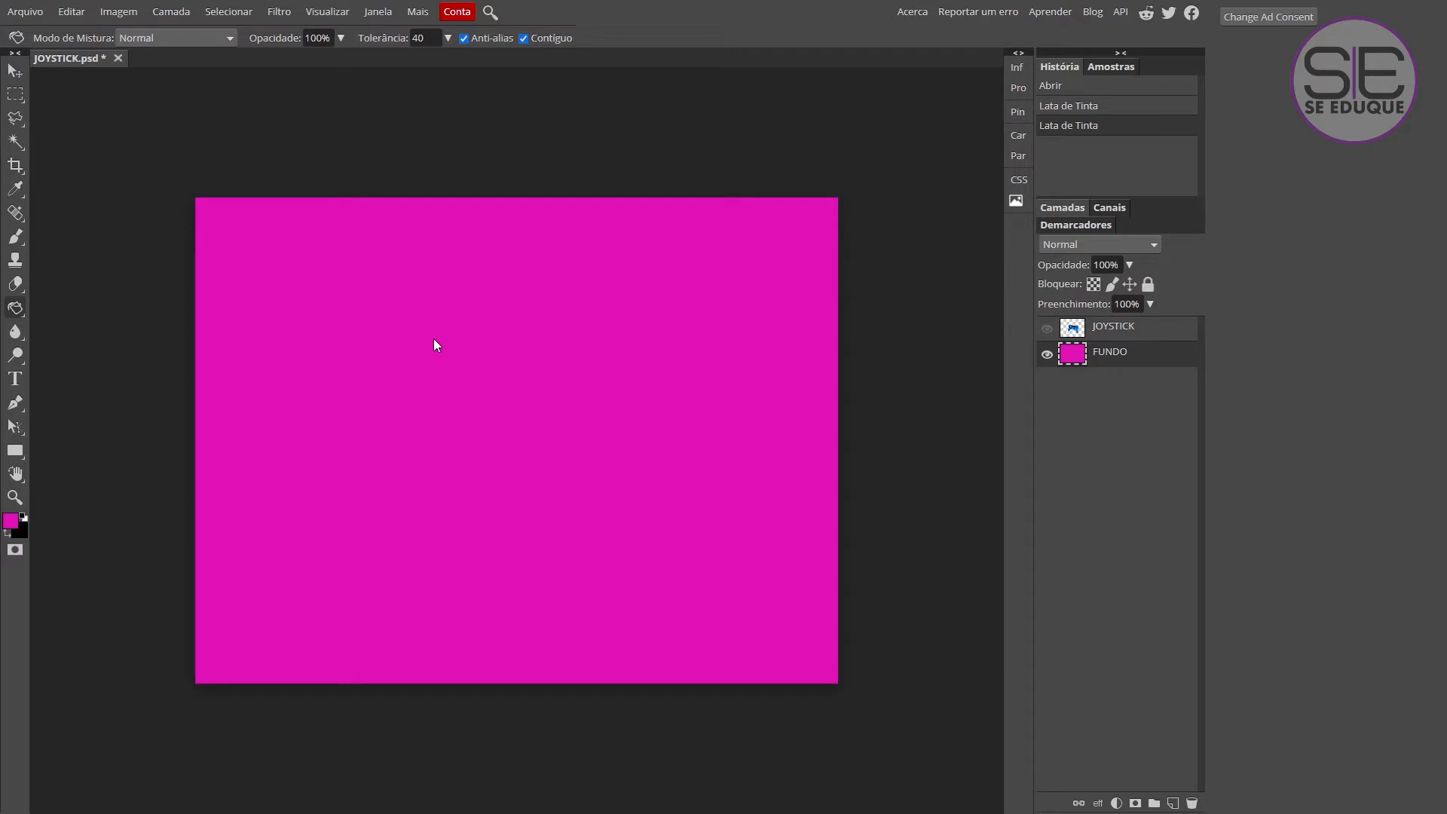
# Make a rectangular selection covering roughly the left half of the canvas.
pyautogui.rightClick(17, 100)
pyautogui.click(60, 97)
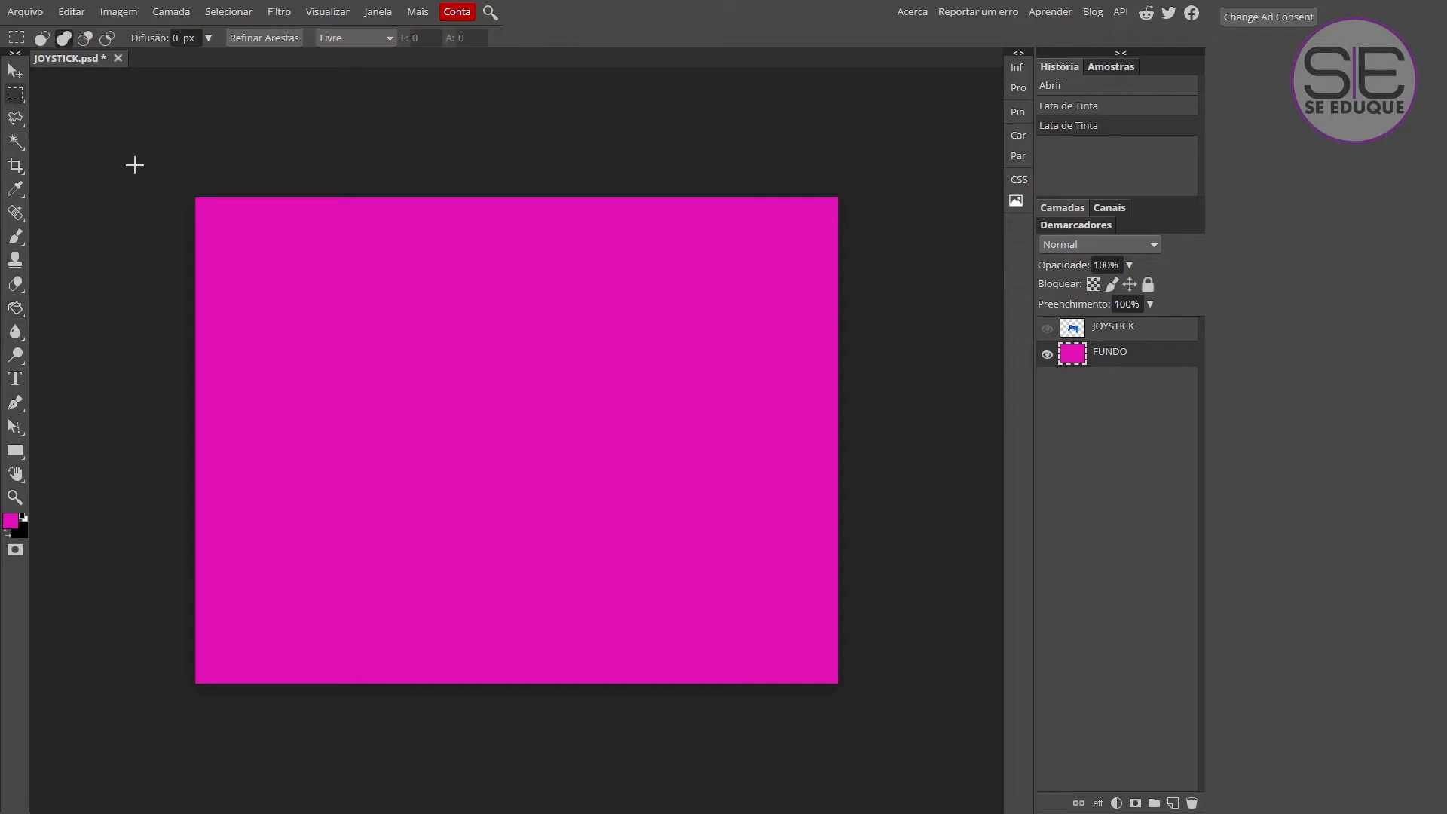
pyautogui.moveTo(136, 155); pyautogui.dragTo(526, 729)
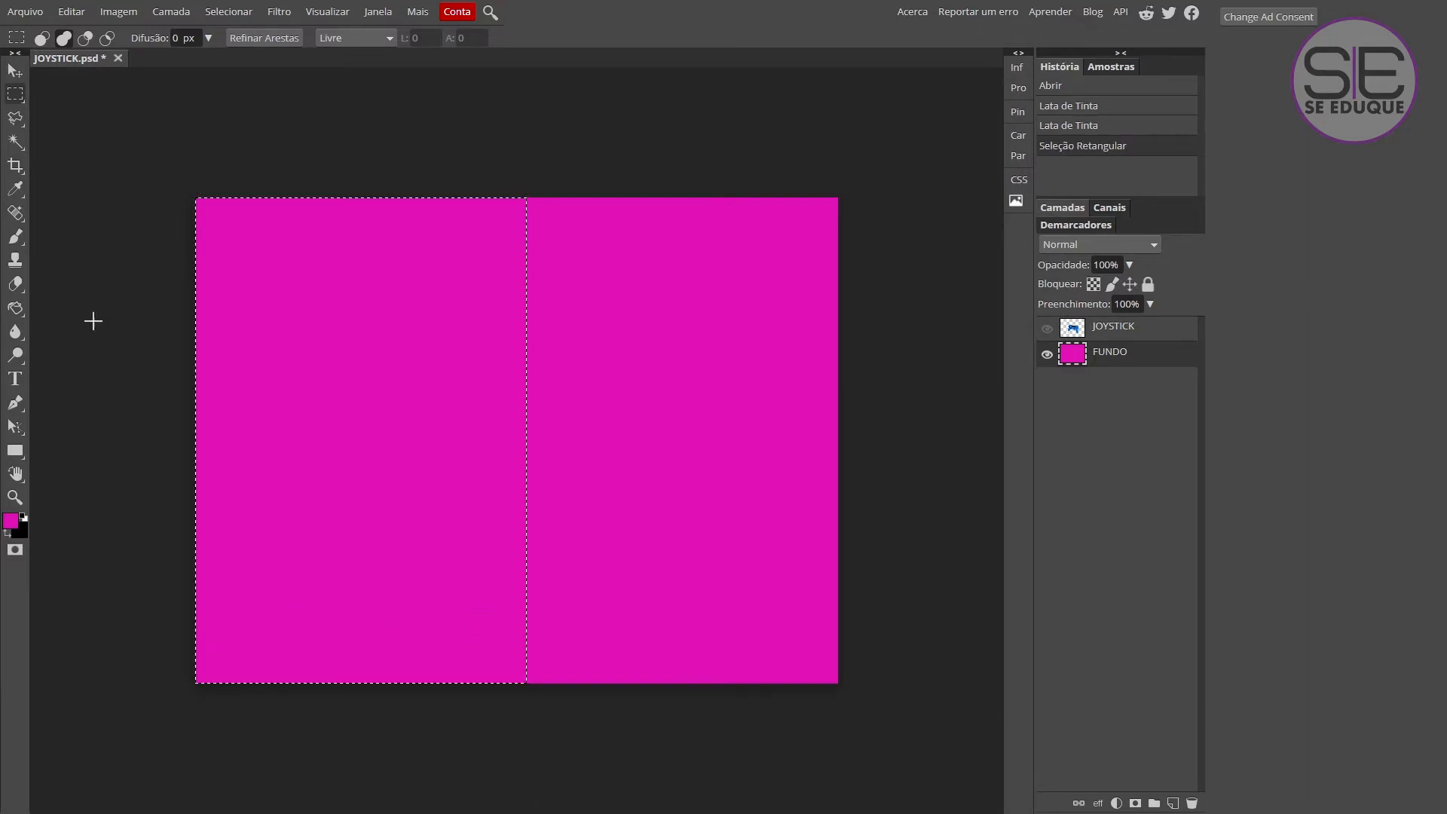
# Fill the selected left half with dark blue 090c93 using the Paint Bucket.
pyautogui.click(20, 311)
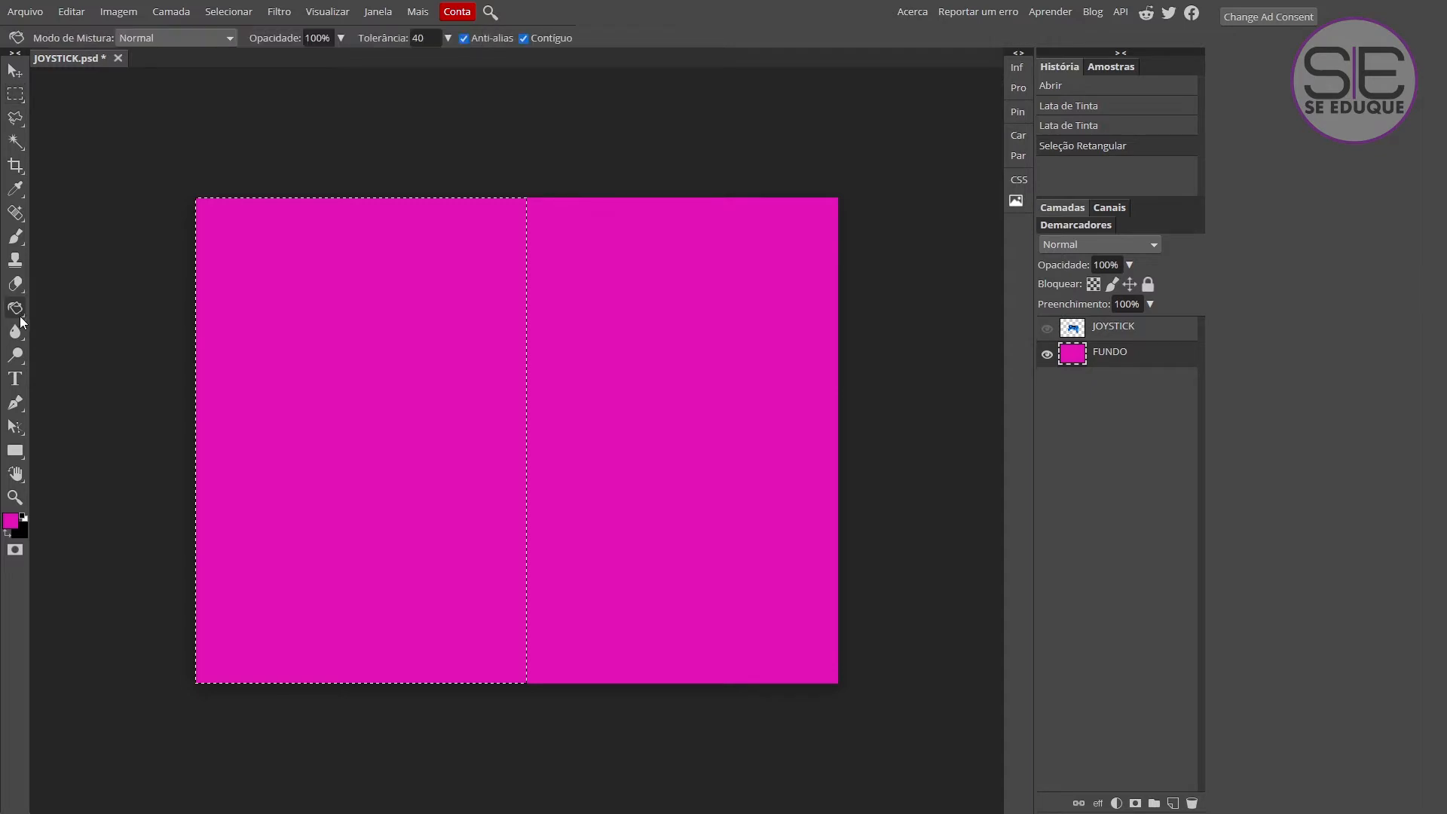
pyautogui.click(10, 520)
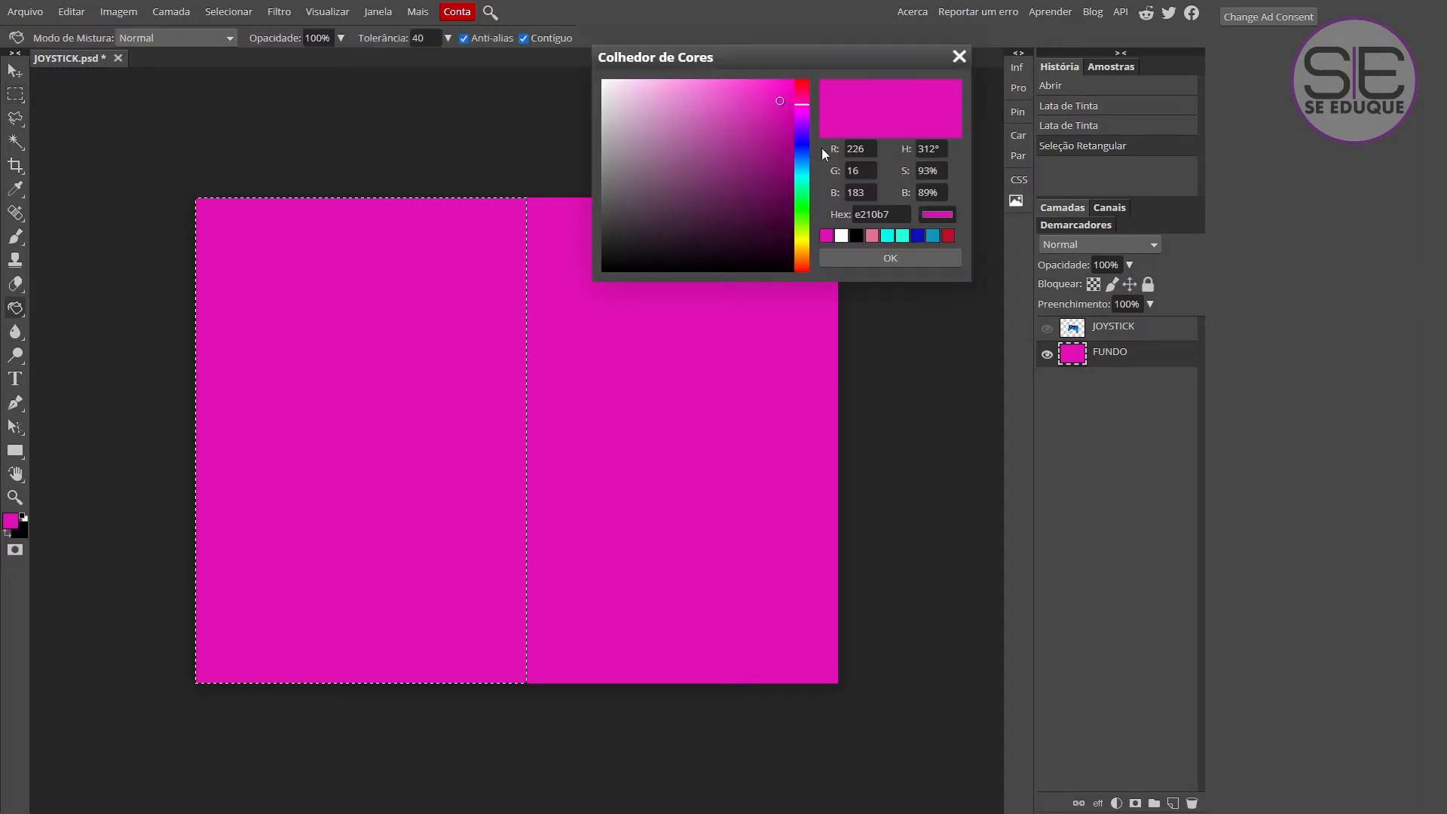
pyautogui.click(802, 144)
pyautogui.moveTo(778, 106); pyautogui.dragTo(780, 160)
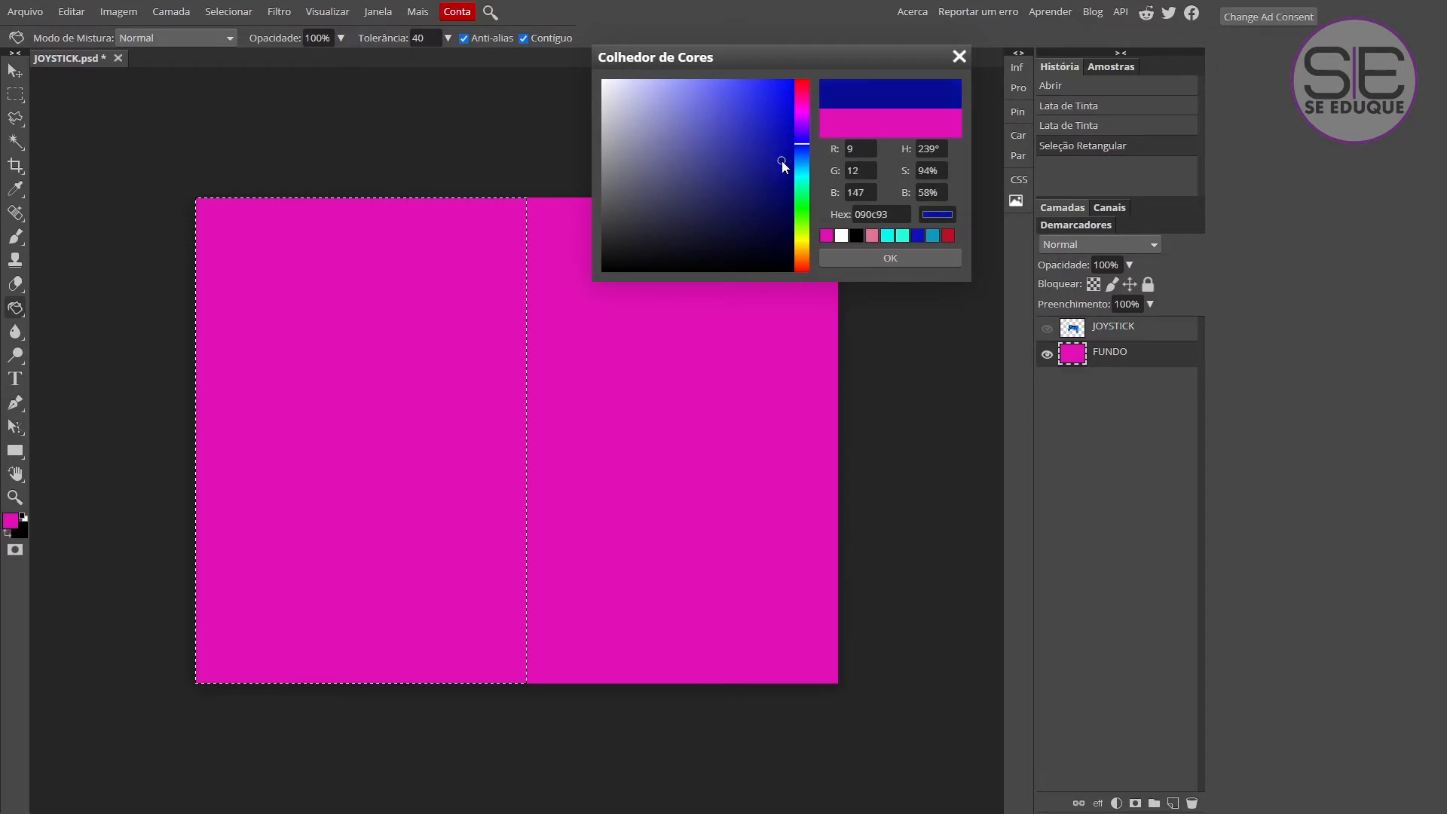
pyautogui.click(883, 258)
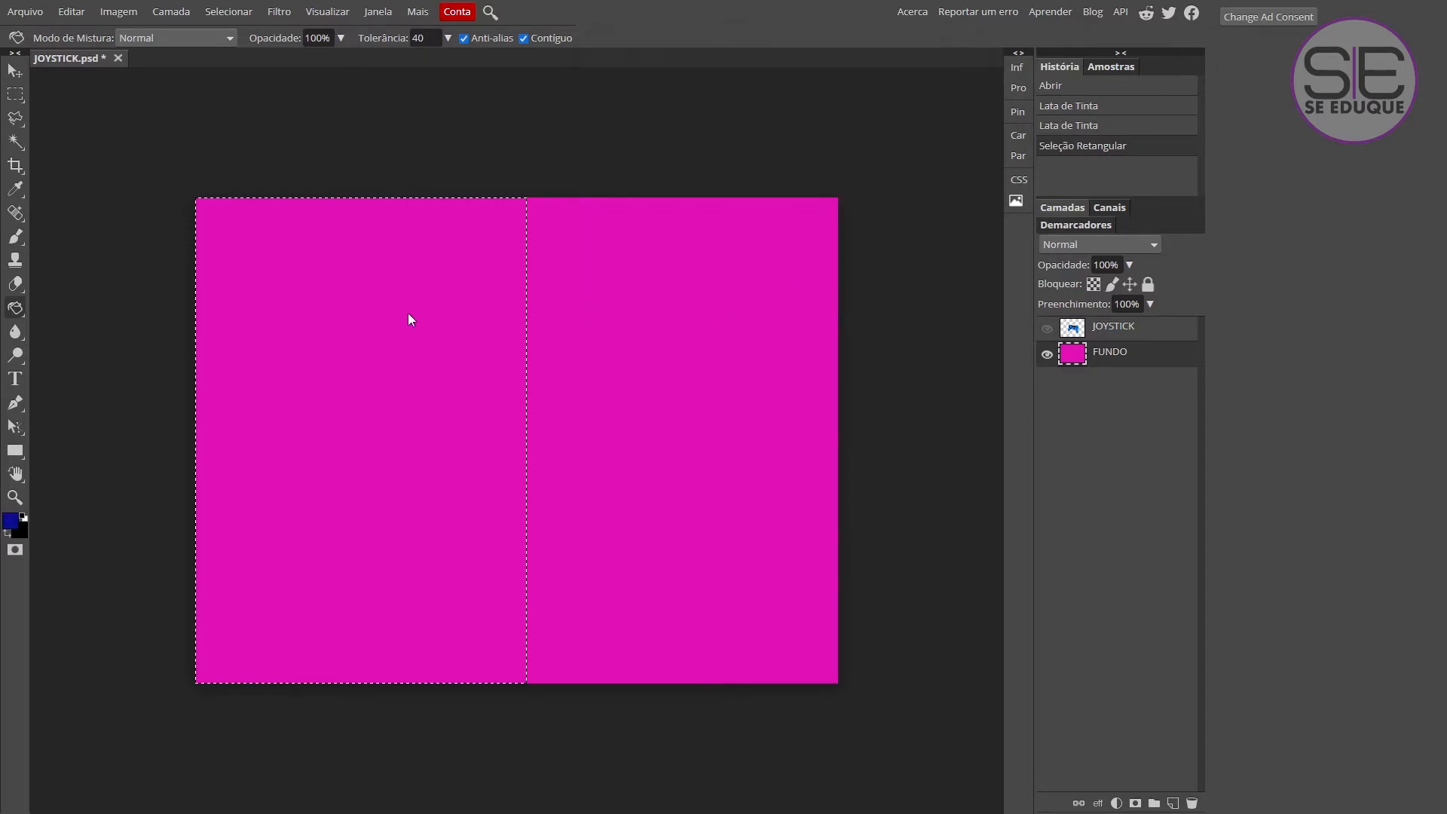
pyautogui.click(347, 315)
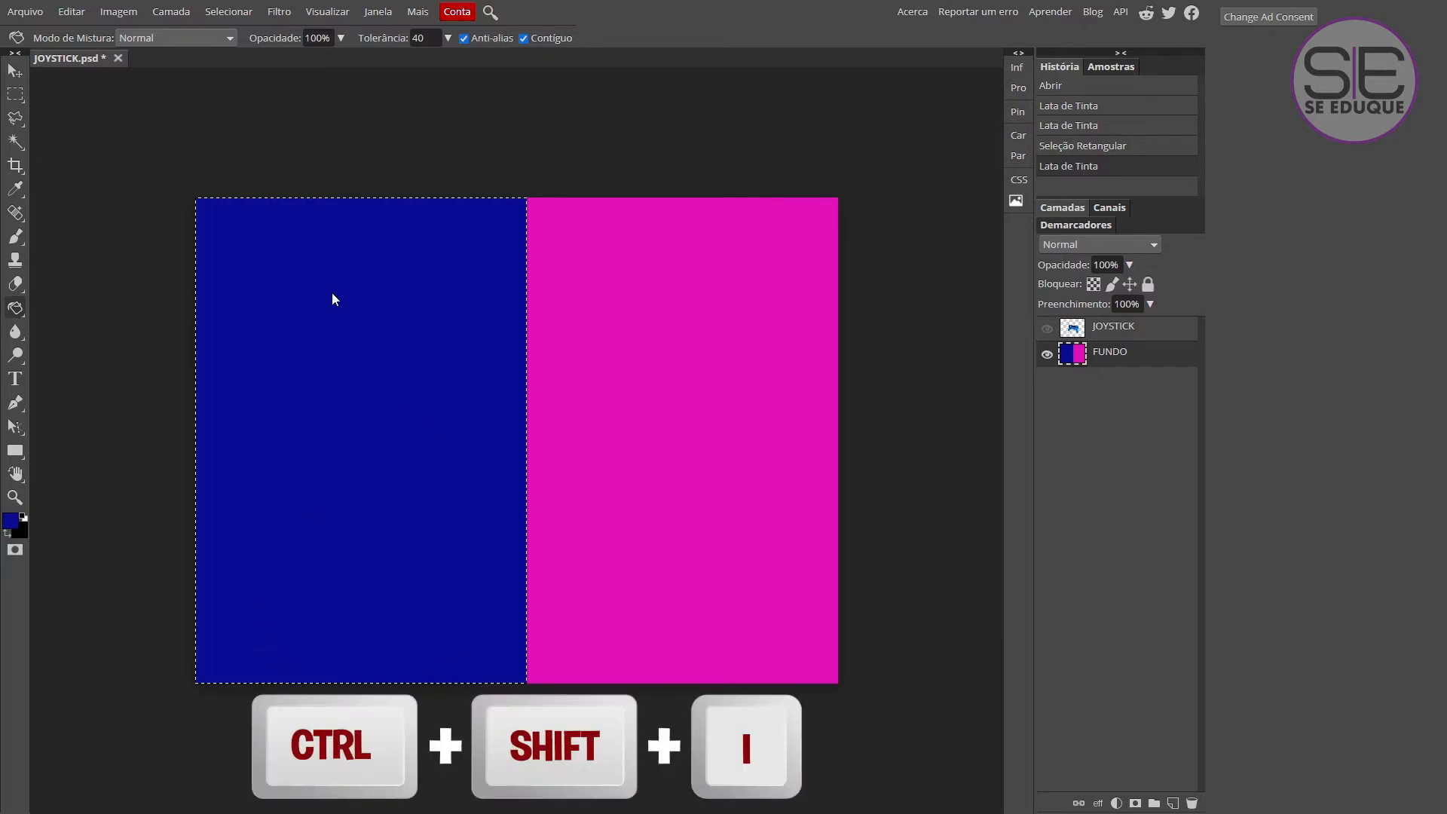
# Invert the selection so that it covers the right half of the canvas.
pyautogui.hotkey('ctrl', 'shift', 'i')
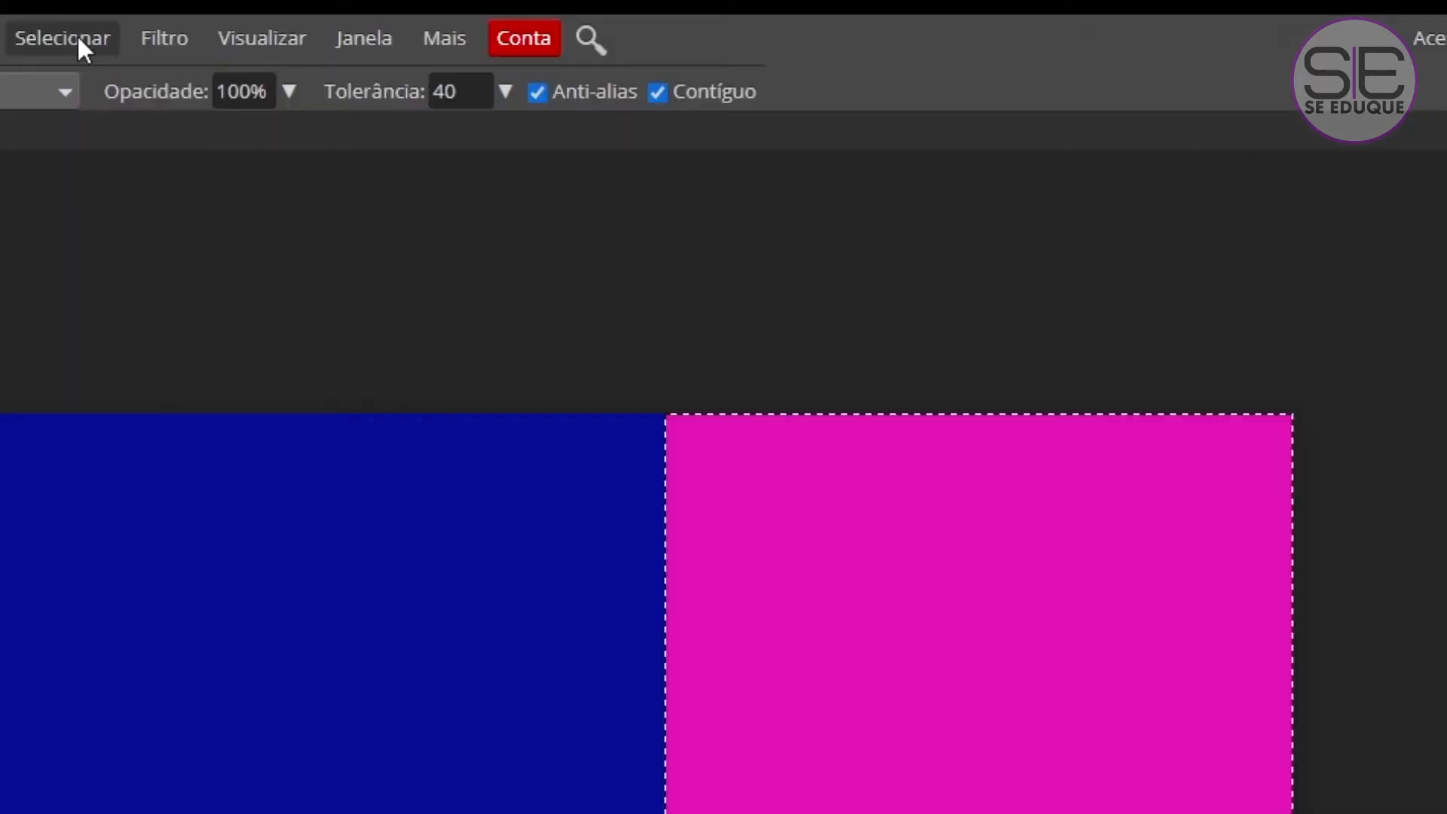
pyautogui.click(235, 12)
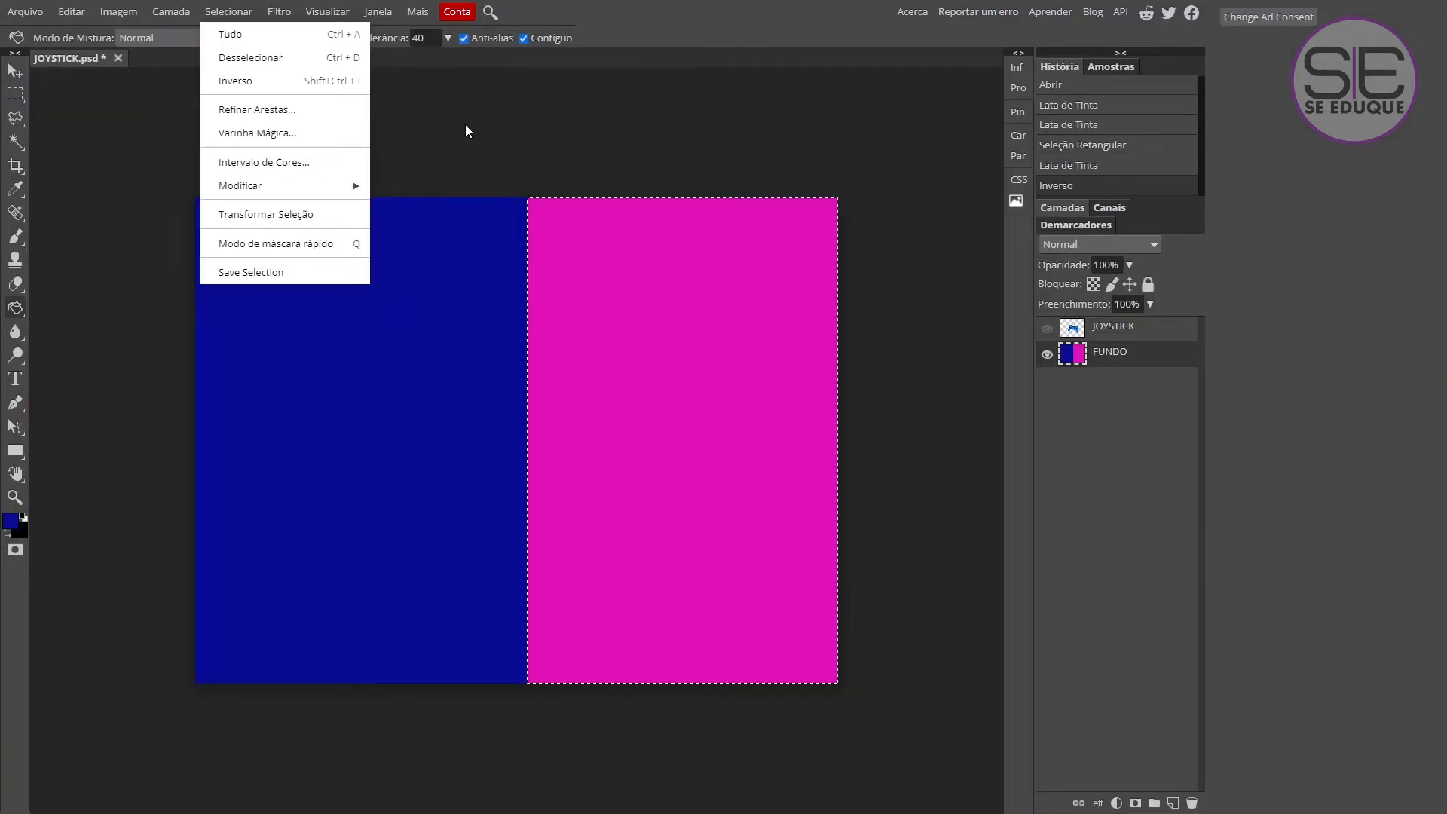
pyautogui.click(466, 131)
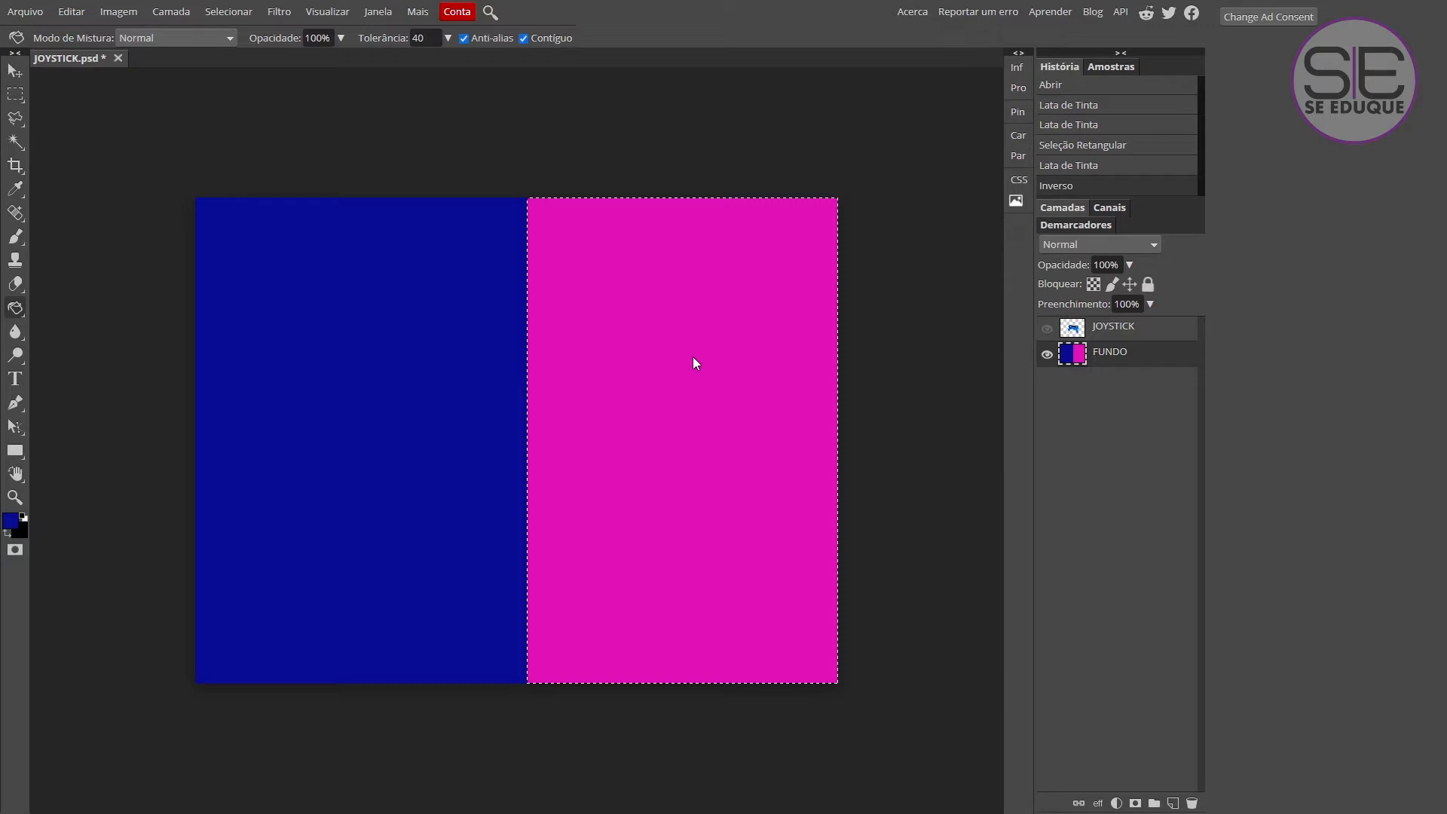
# Fill the selected right half of the canvas with cyan 10d0ed.
pyautogui.click(10, 521)
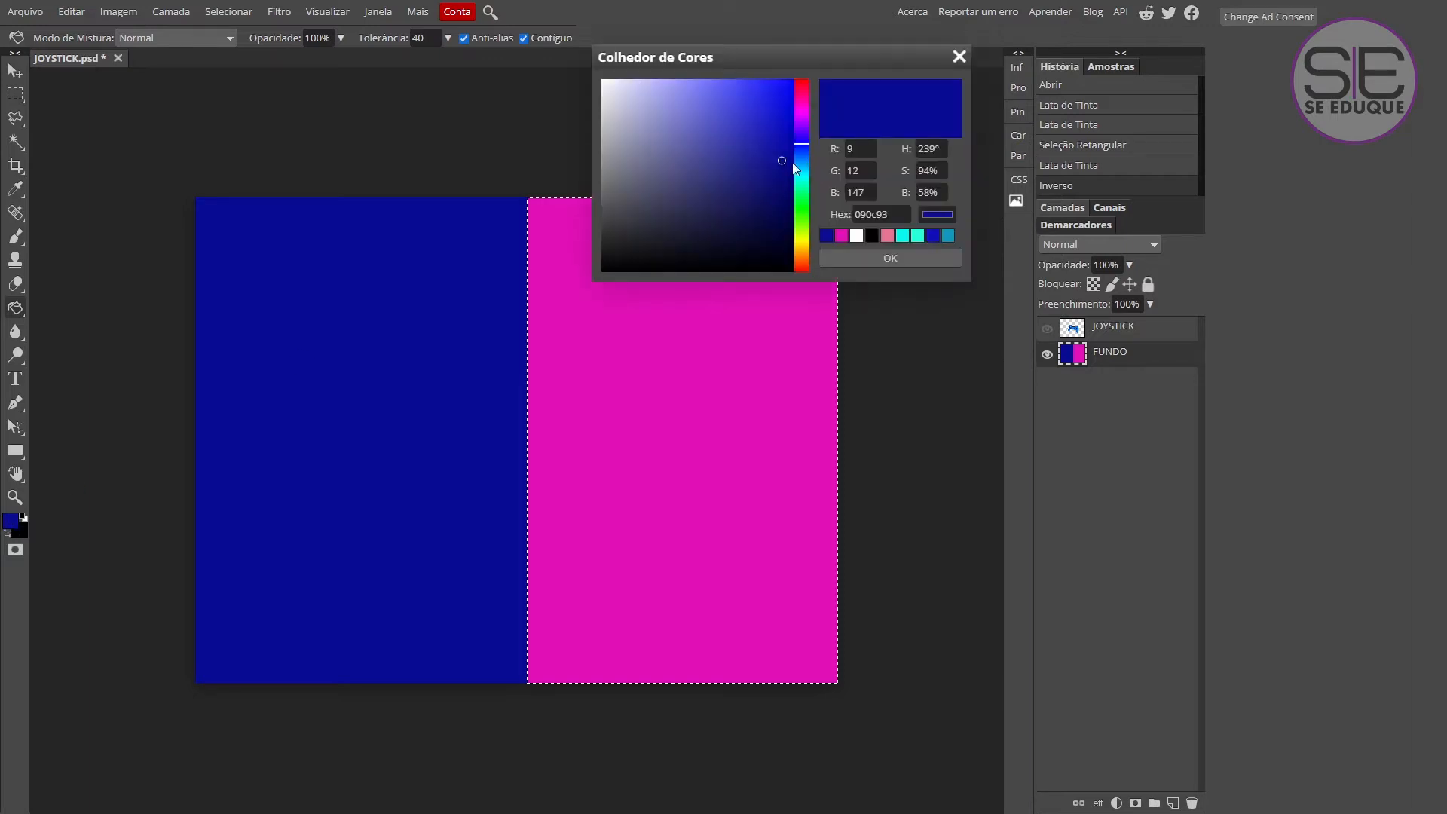
pyautogui.moveTo(804, 147)
pyautogui.mouseDown()
pyautogui.moveTo(803, 170)
pyautogui.moveTo(780, 100)
pyautogui.mouseUp()
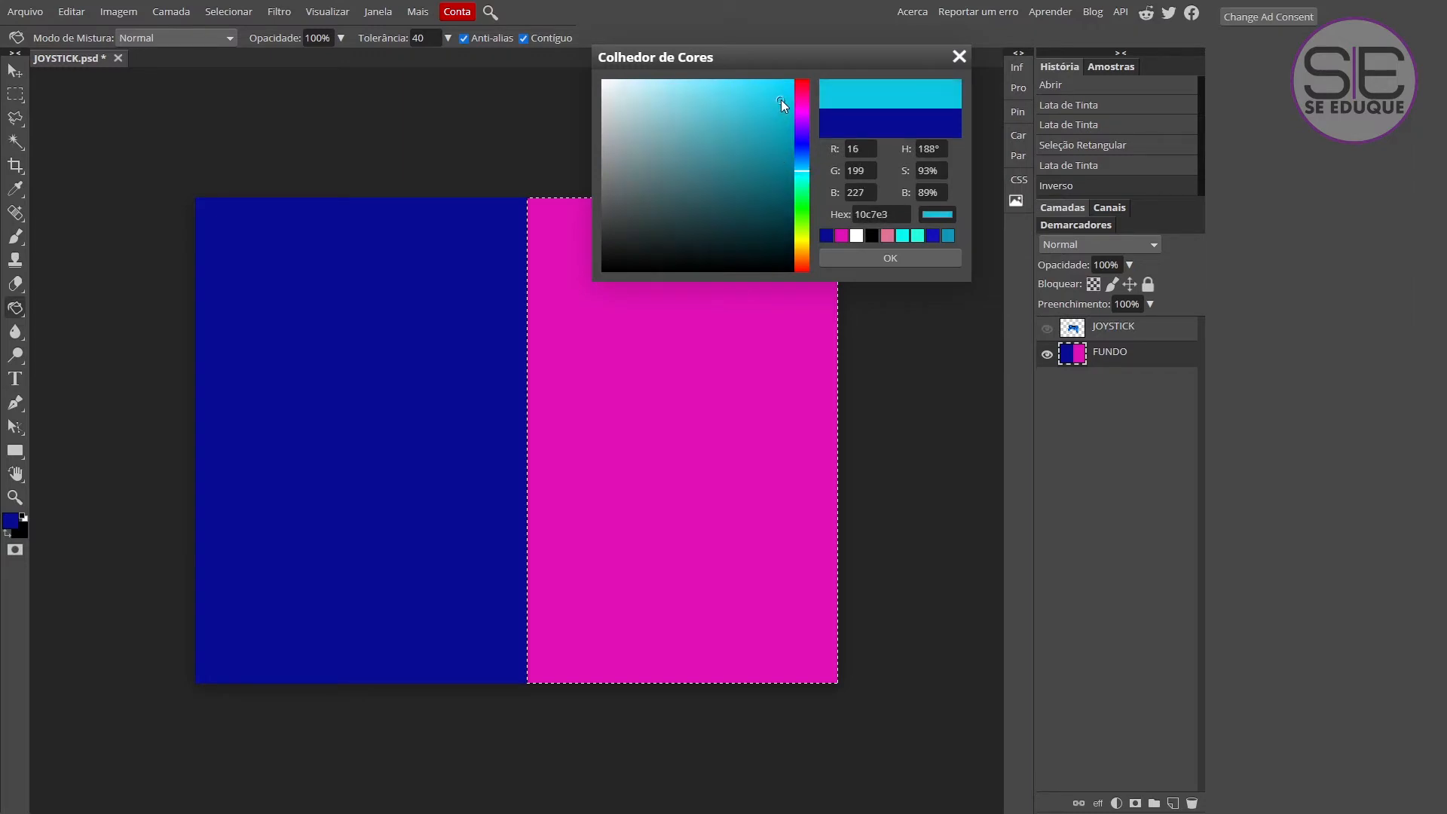
pyautogui.click(916, 259)
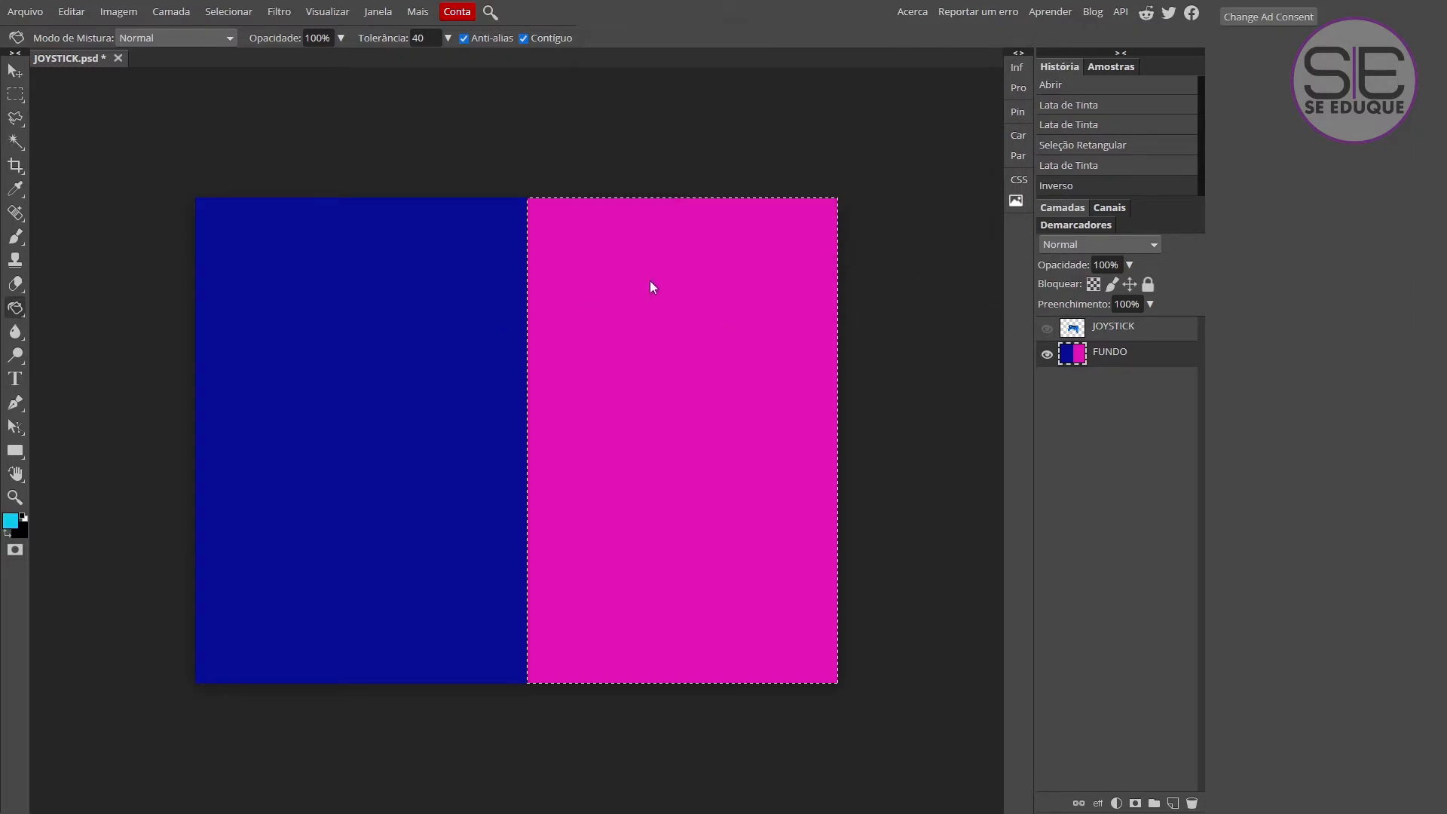
pyautogui.click(643, 301)
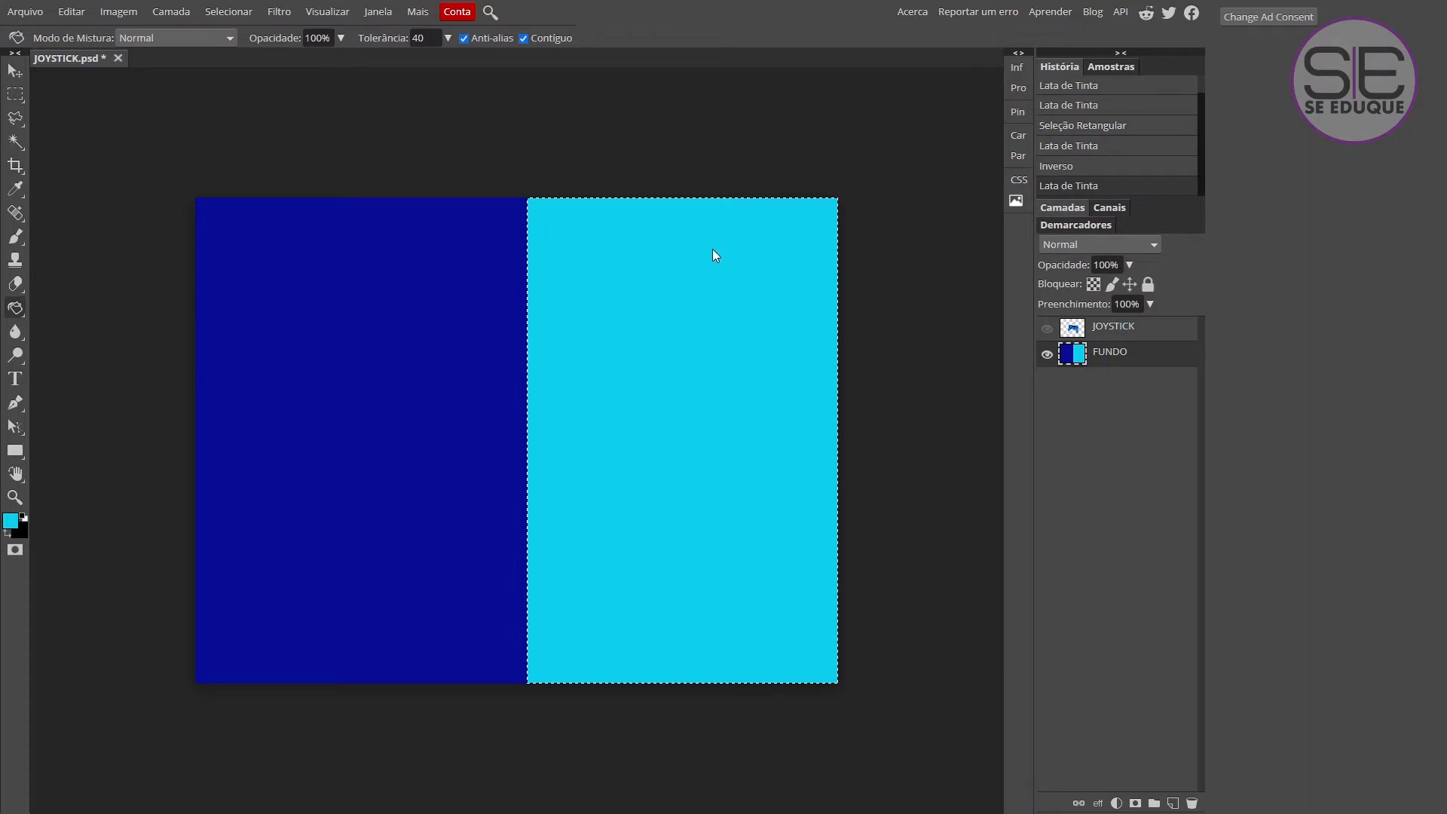
# Draw a circular selection with the elliptical selection tool and centre it on the border between the two colours.
pyautogui.rightClick(15, 94)
pyautogui.click(75, 118)
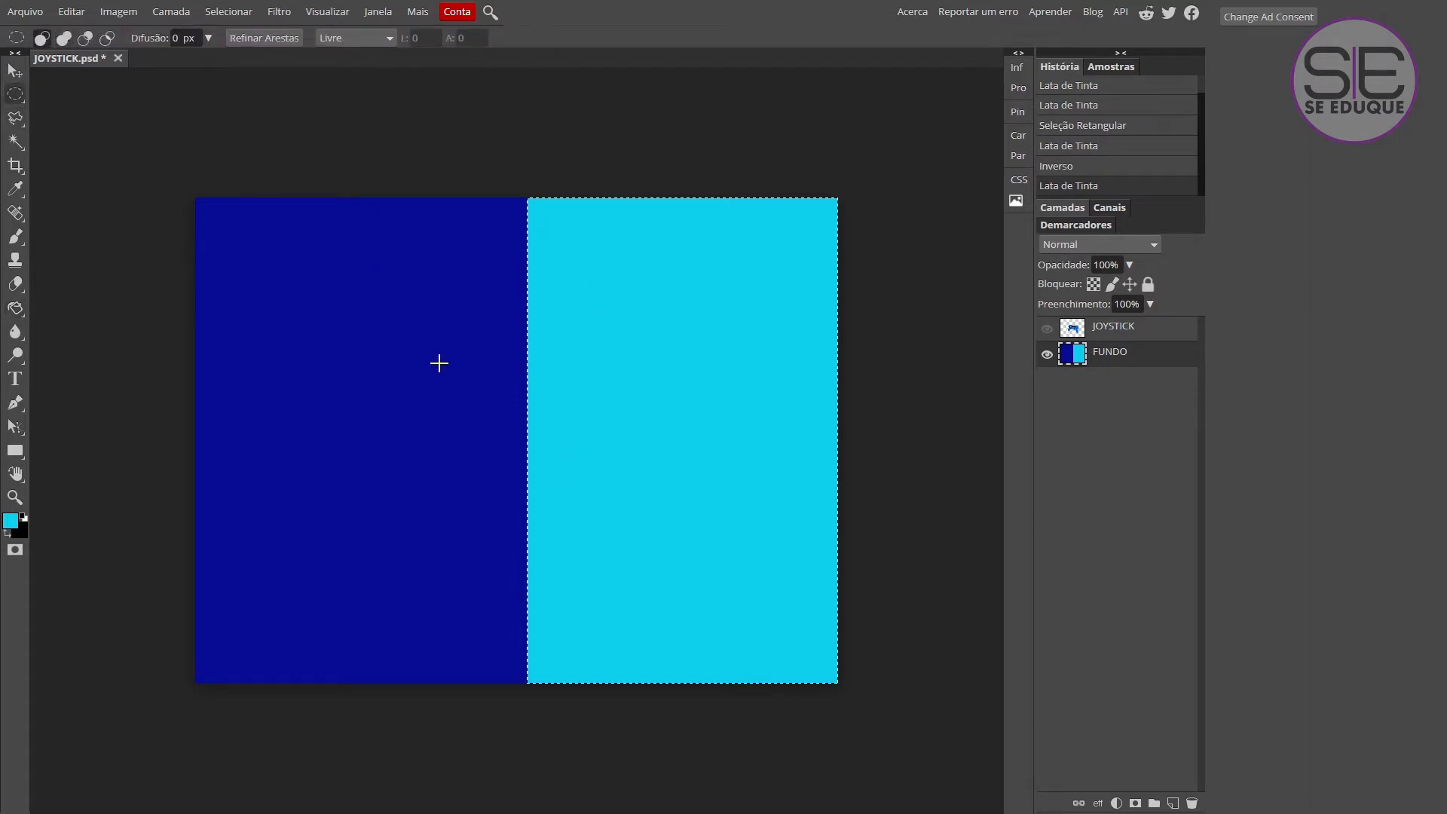
pyautogui.moveTo(412, 296); pyautogui.dragTo(646, 653)
pyautogui.press('space')
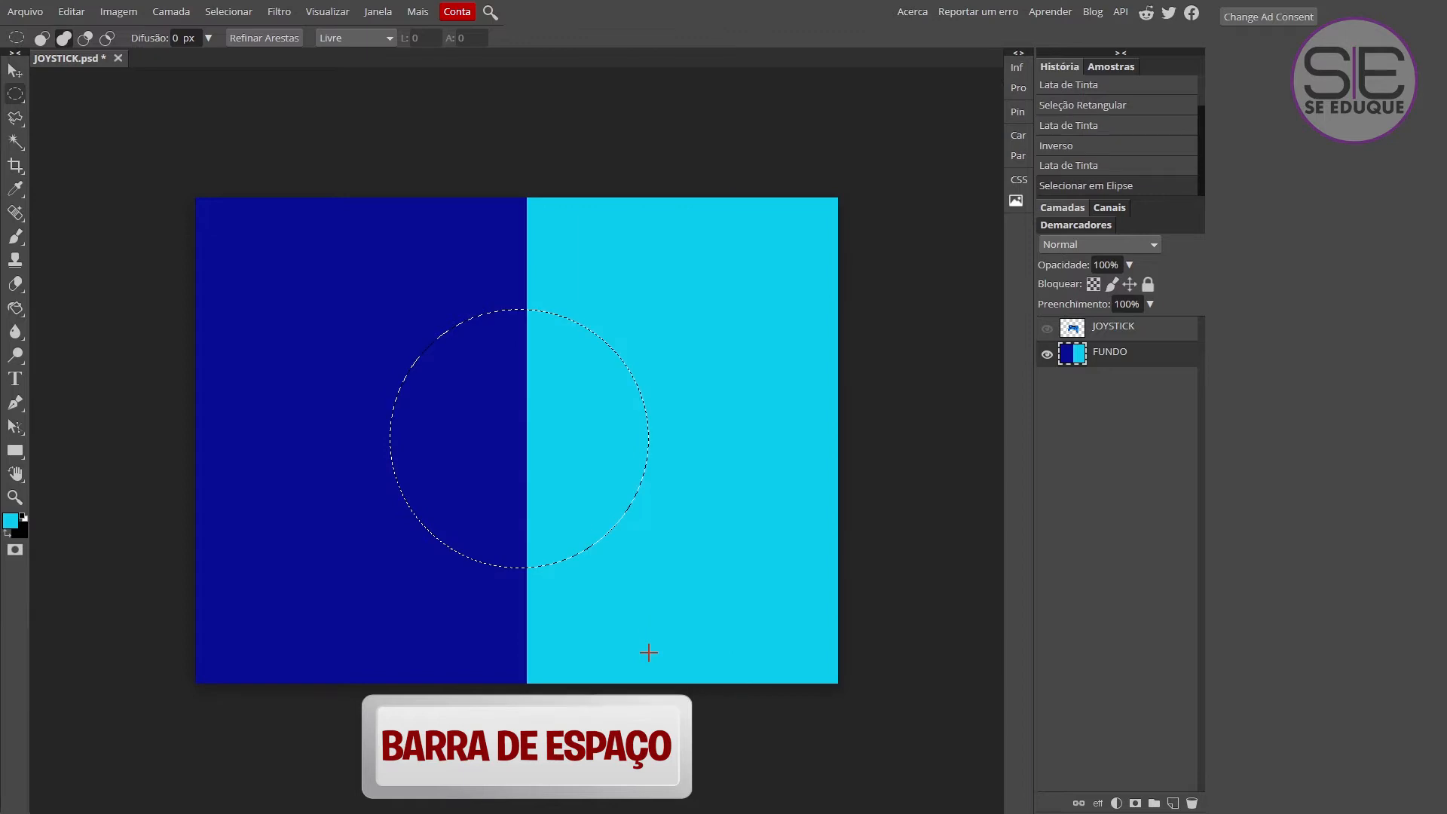
# Fill the part of the circular selection over the dark blue half with bright pink using the Paint Bucket.
pyautogui.click(10, 520)
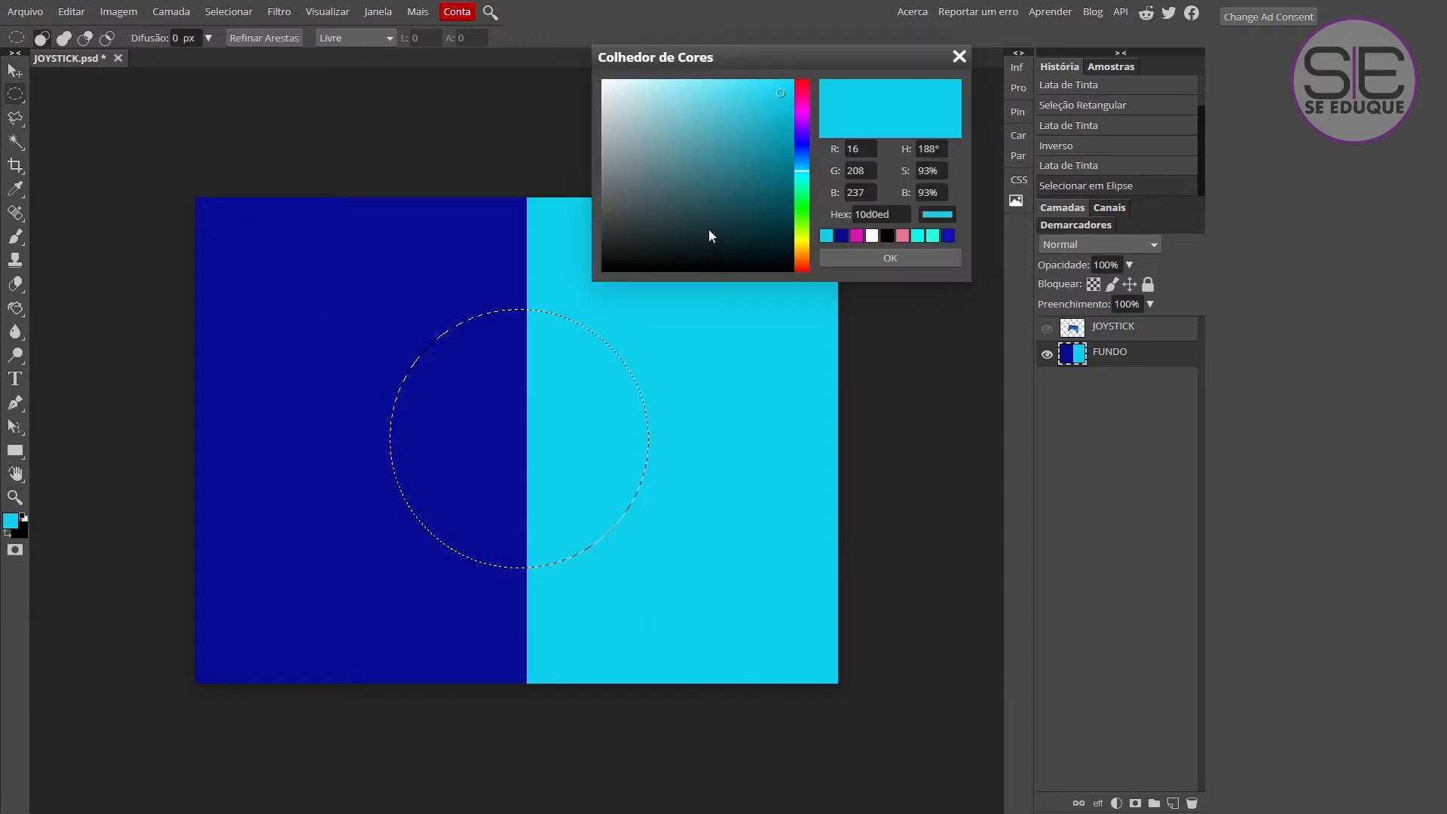
pyautogui.moveTo(801, 247); pyautogui.dragTo(811, 94)
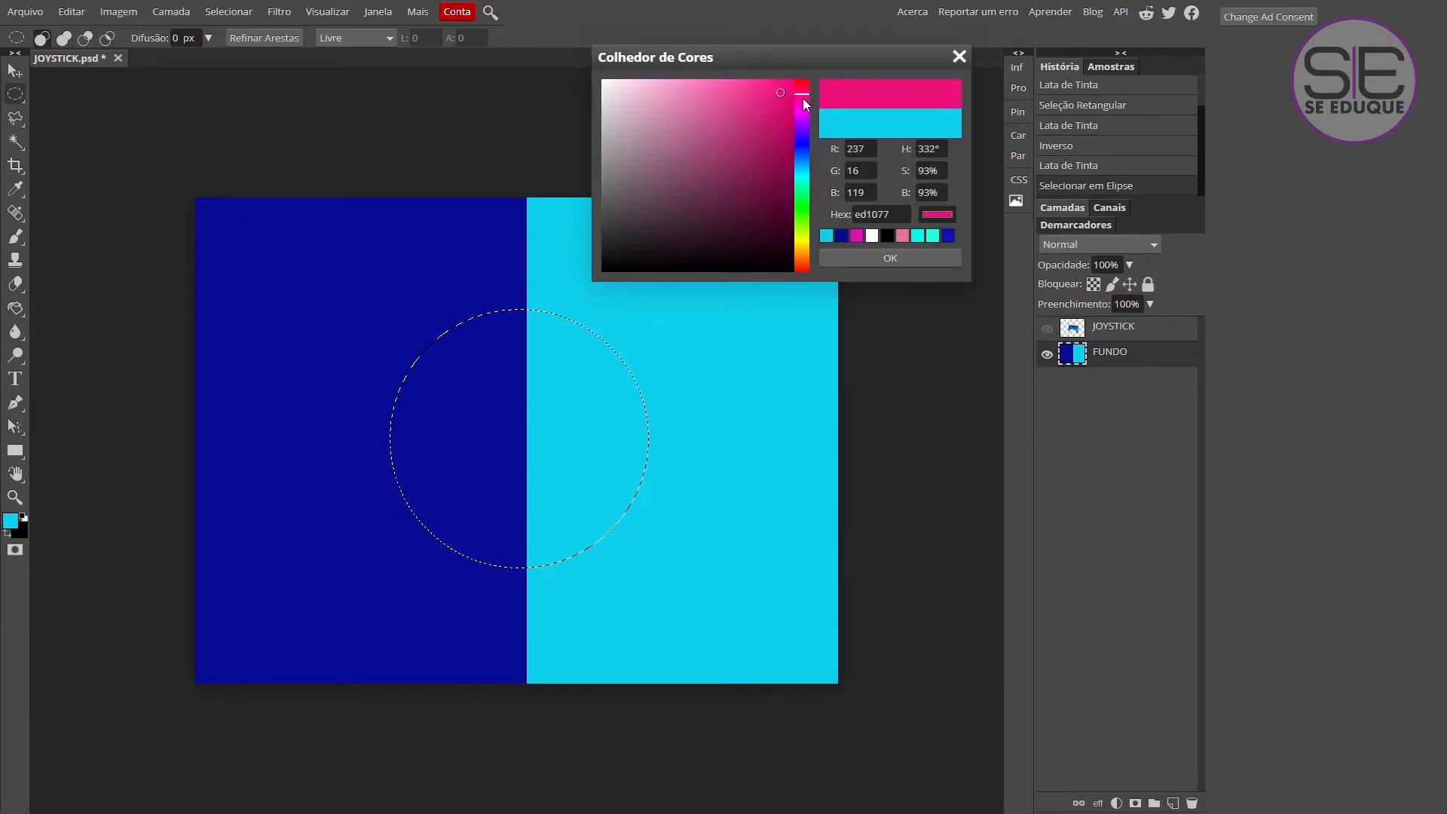
pyautogui.click(904, 257)
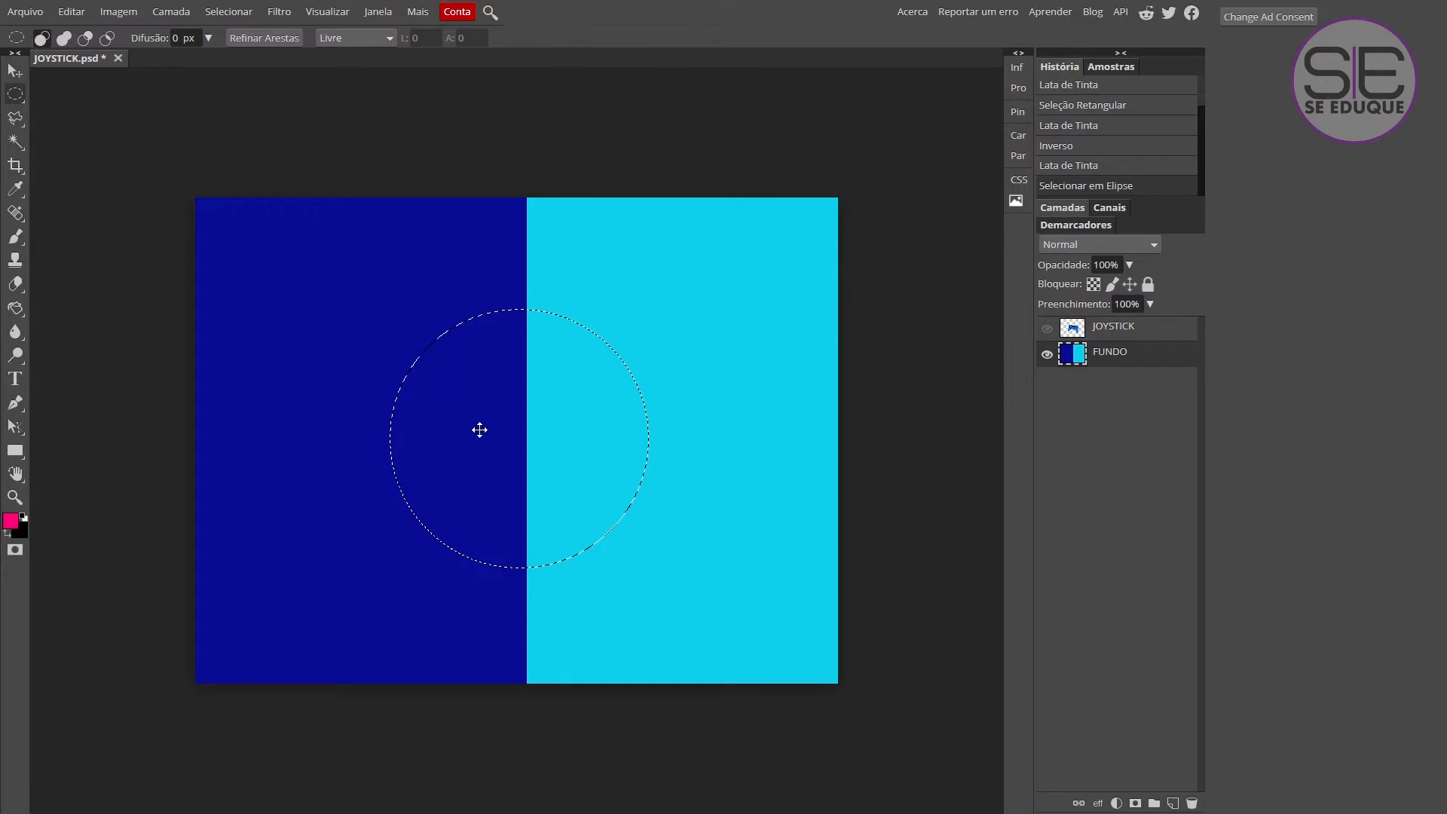
pyautogui.click(18, 310)
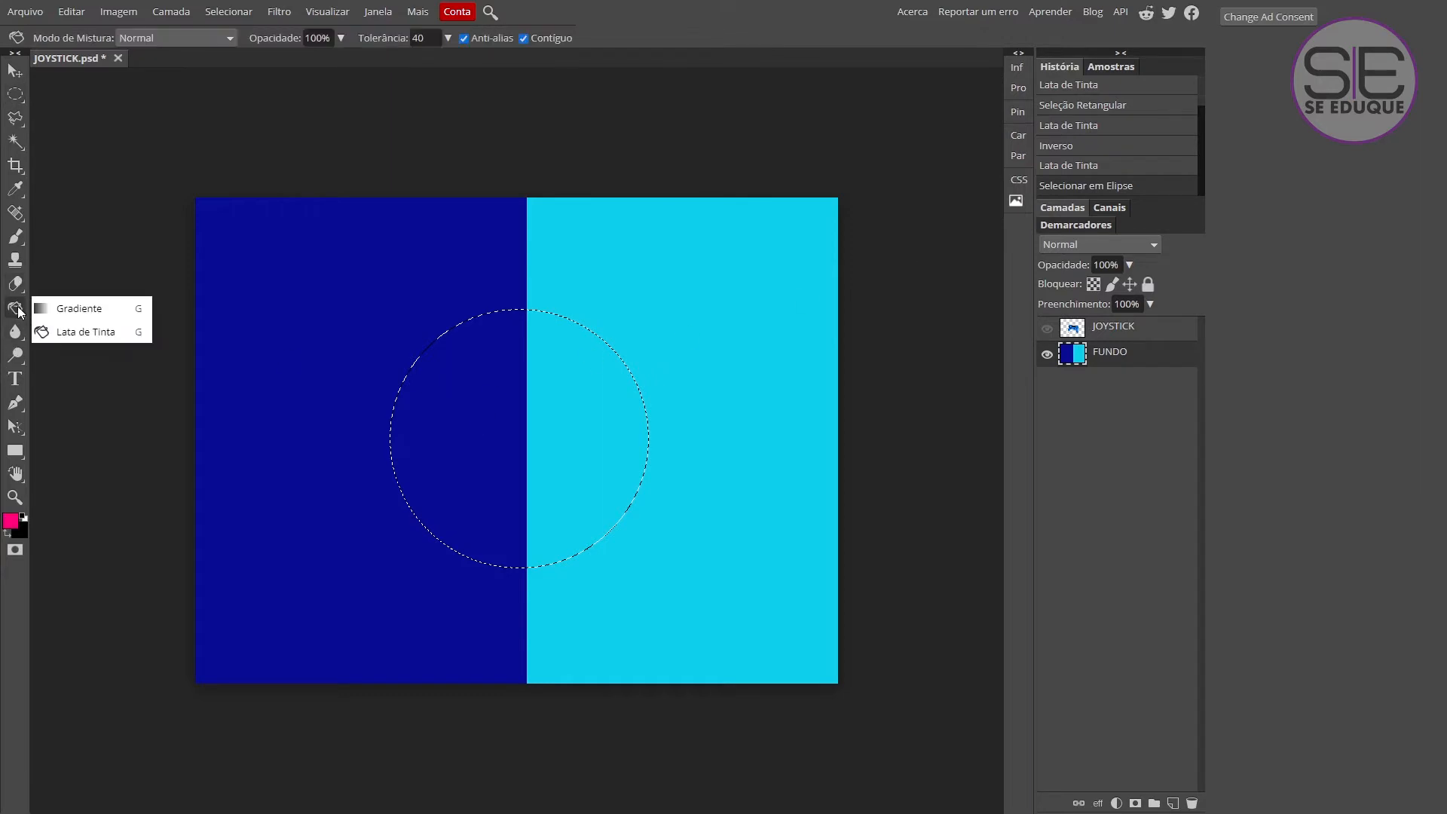
pyautogui.click(445, 422)
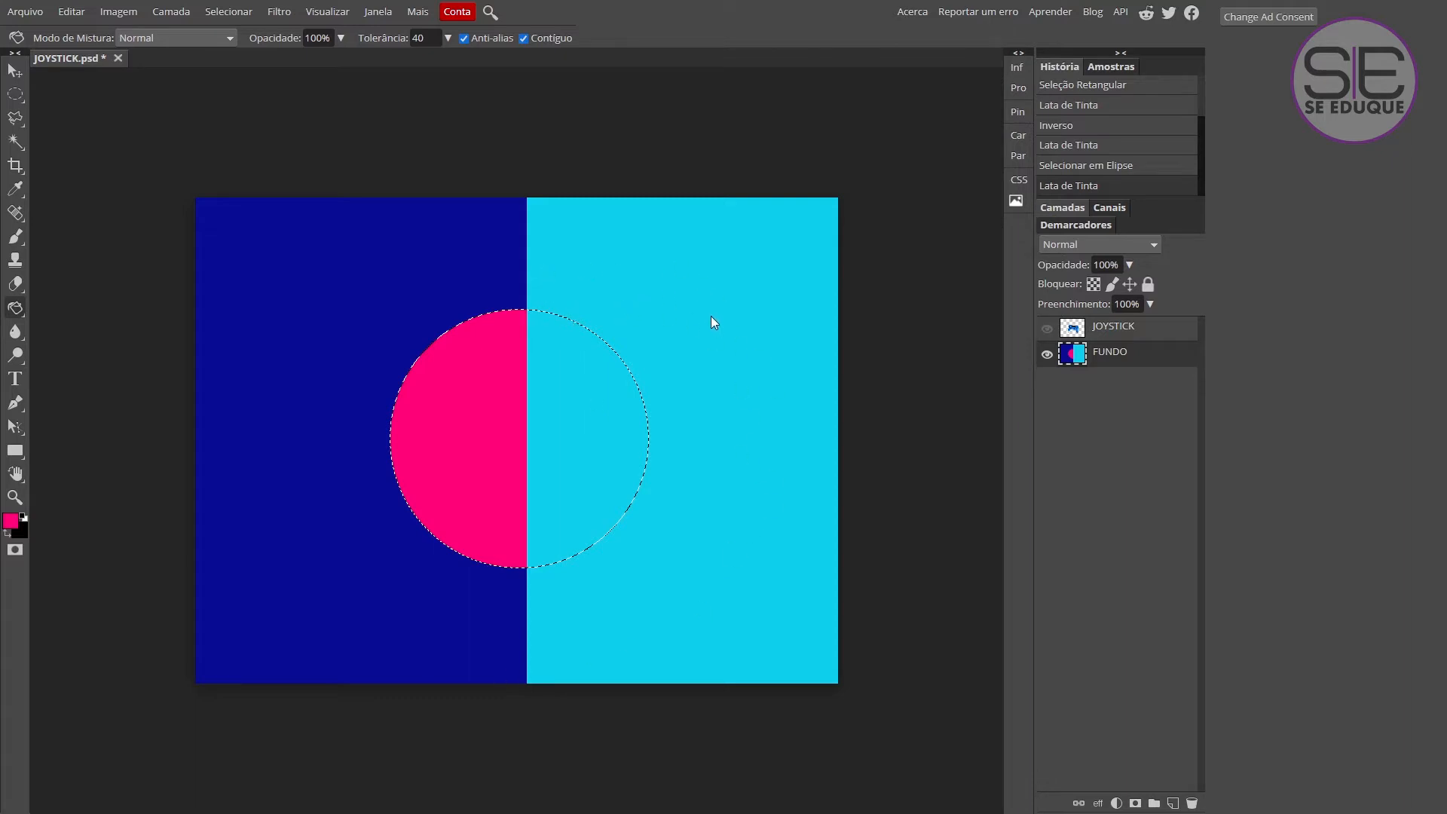
# Fill the part of the circular selection over the cyan half with dark wine 770339, discarding a trial fill in bright pink.
pyautogui.click(618, 427)
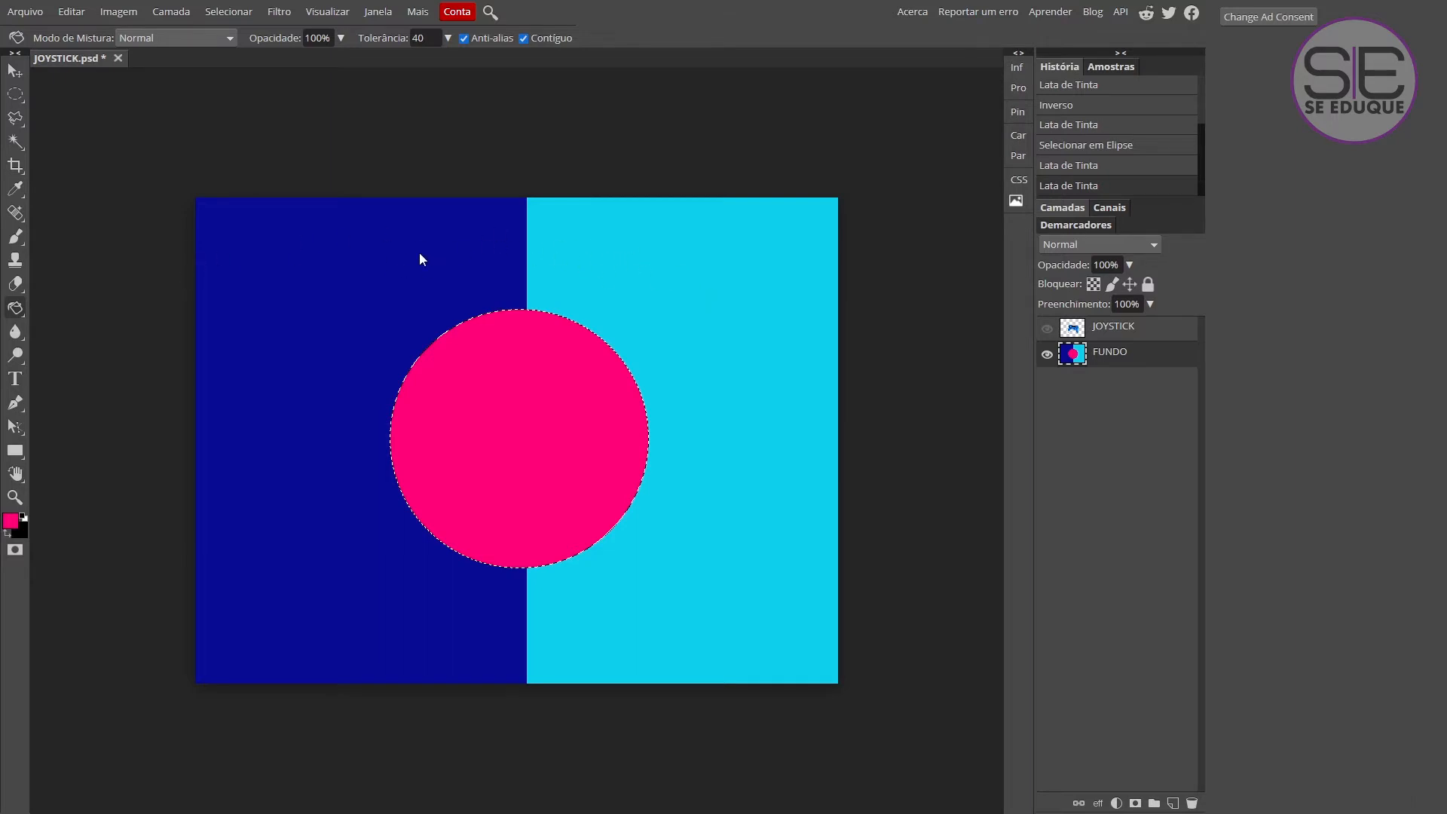
pyautogui.hotkey('ctrl', 'z')
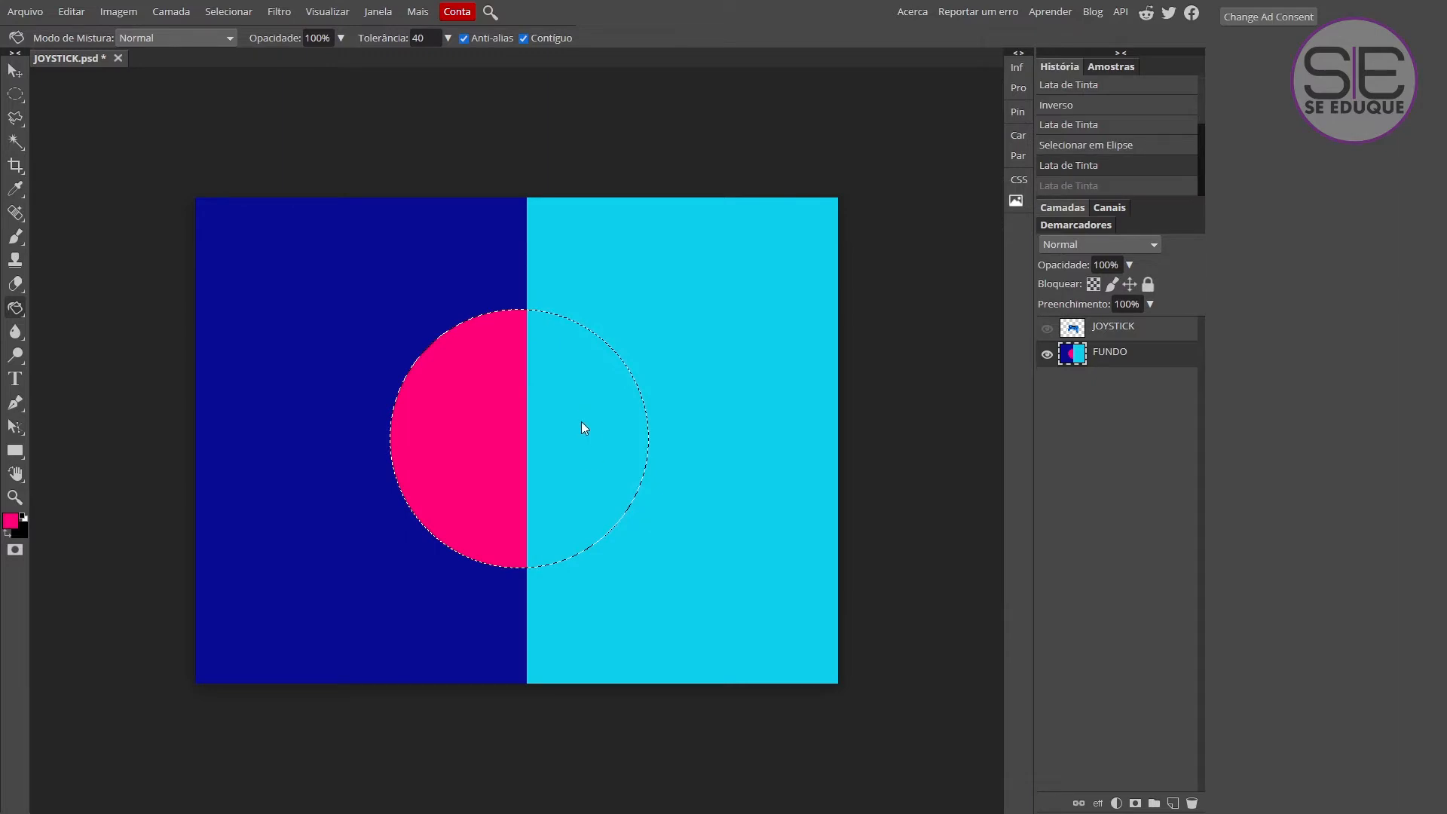
pyautogui.click(10, 521)
pyautogui.moveTo(785, 97); pyautogui.dragTo(788, 182)
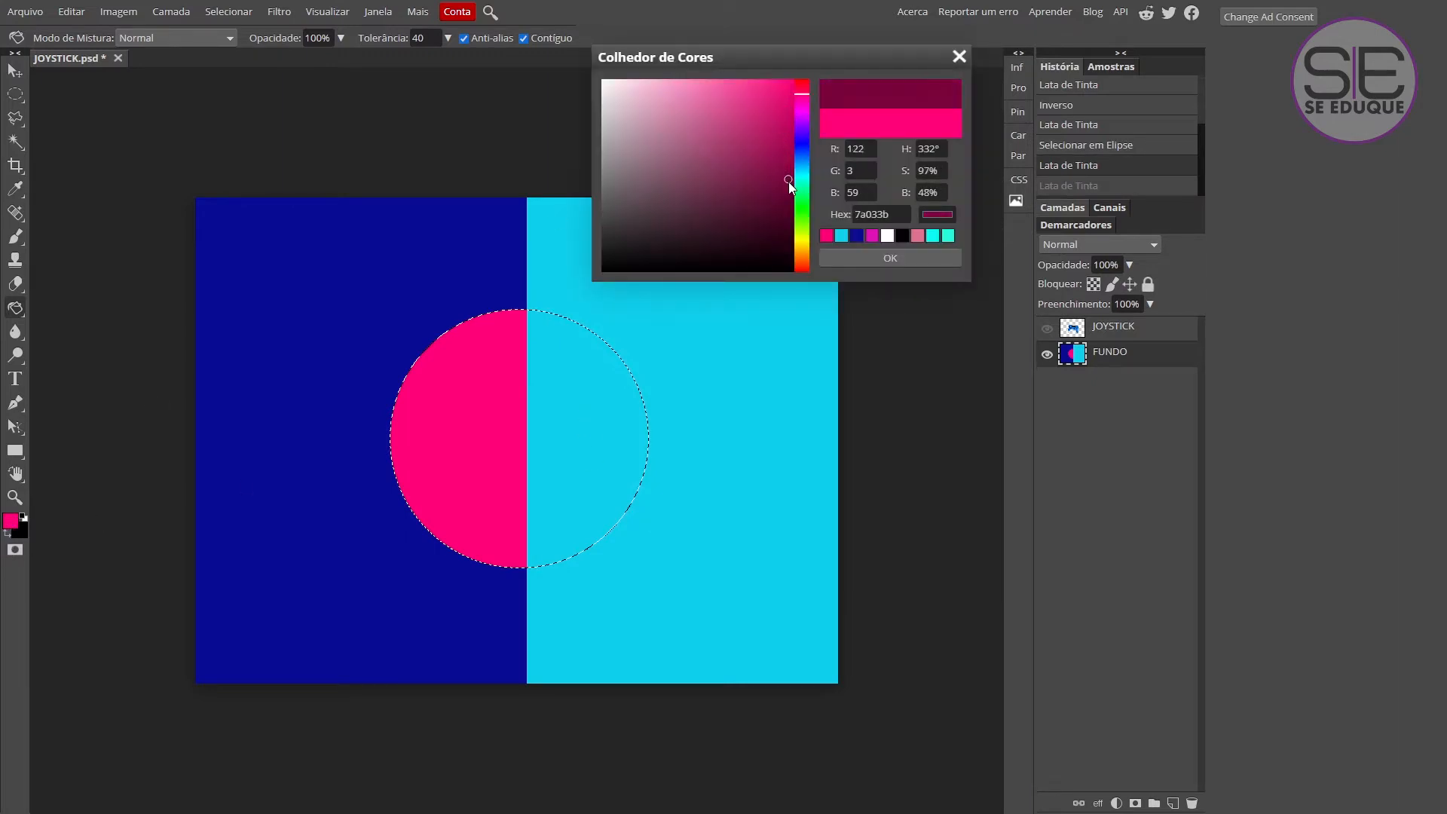
pyautogui.click(871, 258)
pyautogui.click(572, 411)
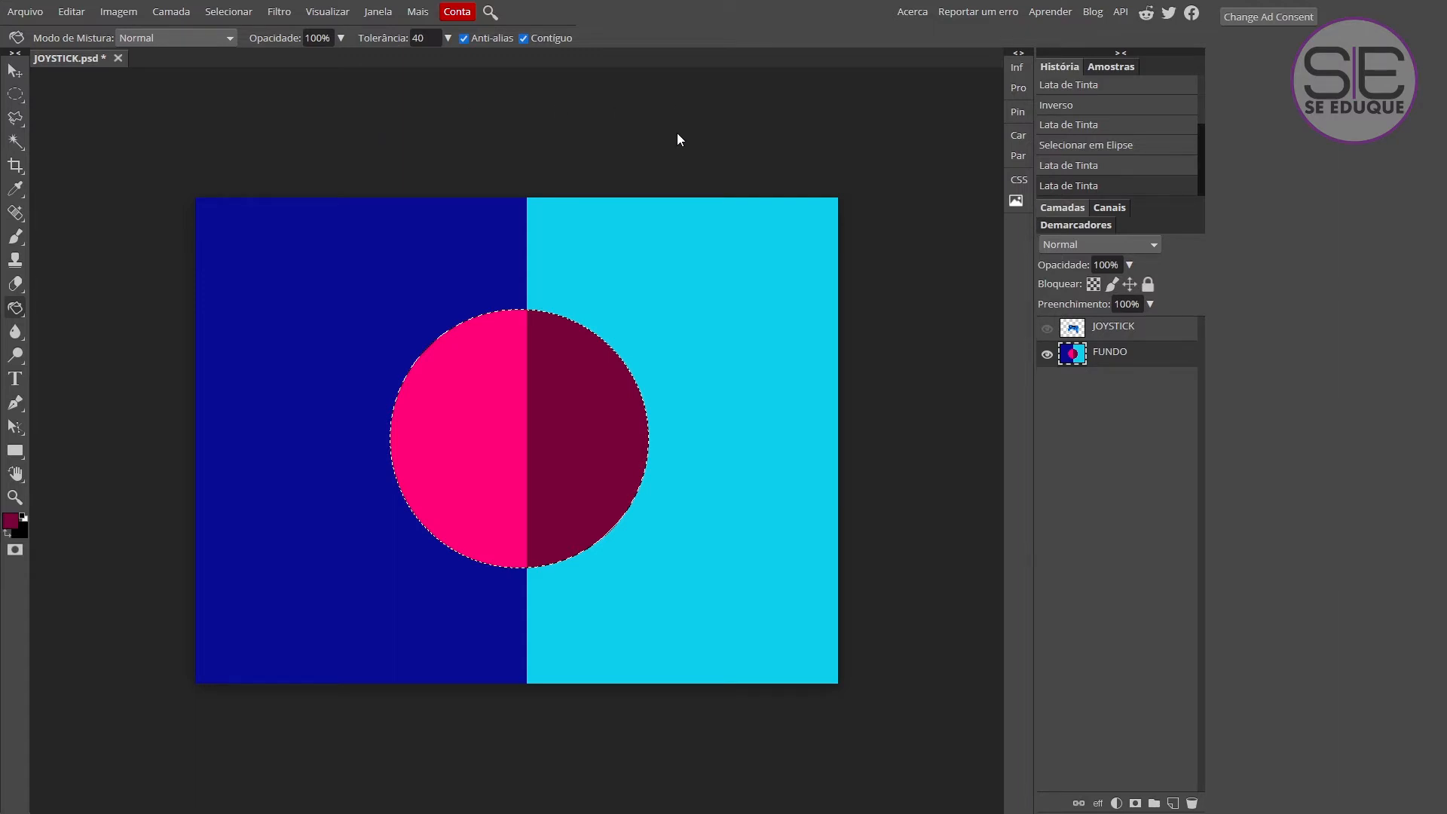
# Clear the selection and show only the white FUNDO layer as the active layer, hiding the JOYSTICK and coloured FUNDO layers.
pyautogui.hotkey('ctrl', 'd')
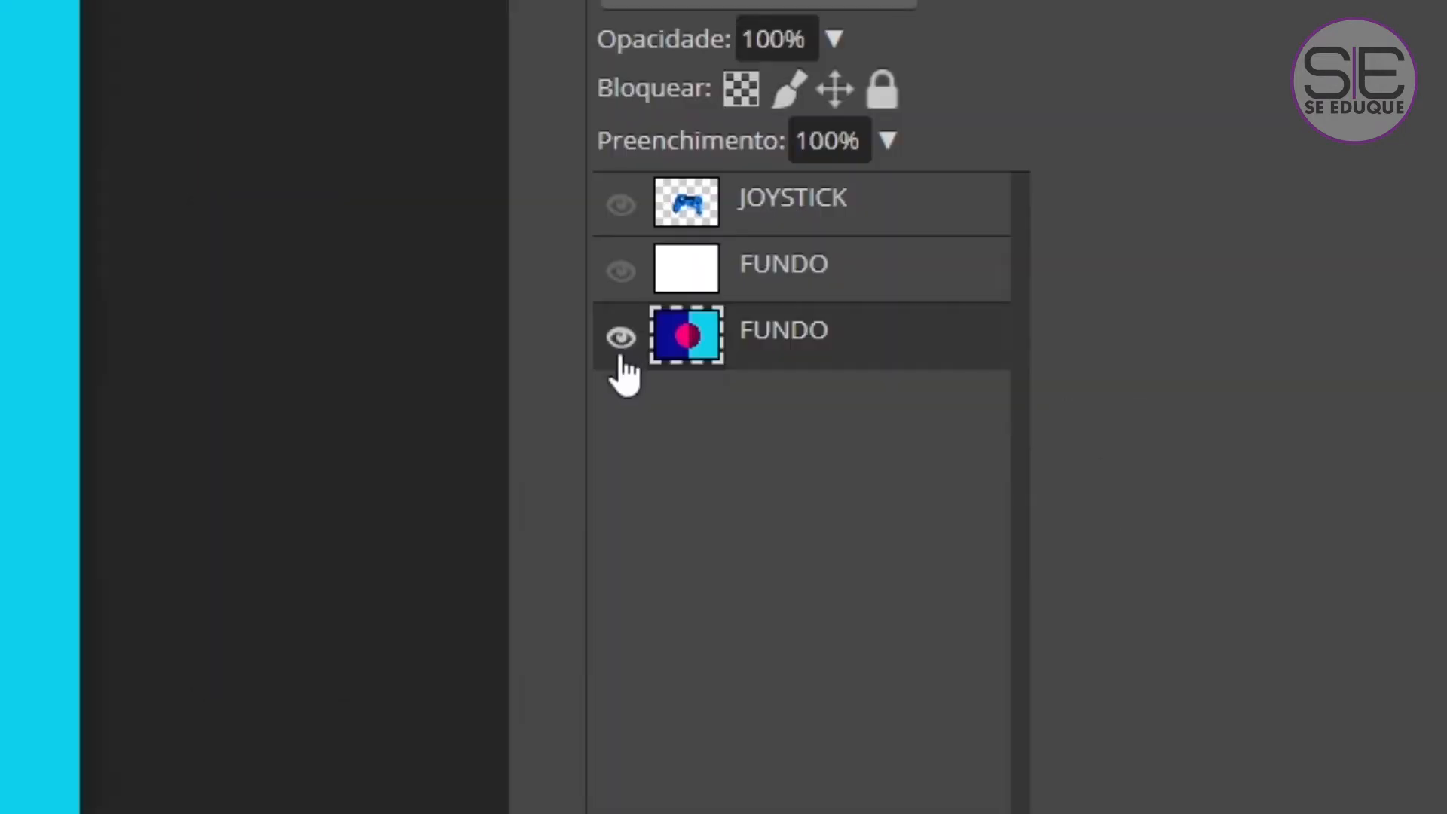
pyautogui.click(1047, 379)
pyautogui.click(620, 271)
pyautogui.click(672, 267)
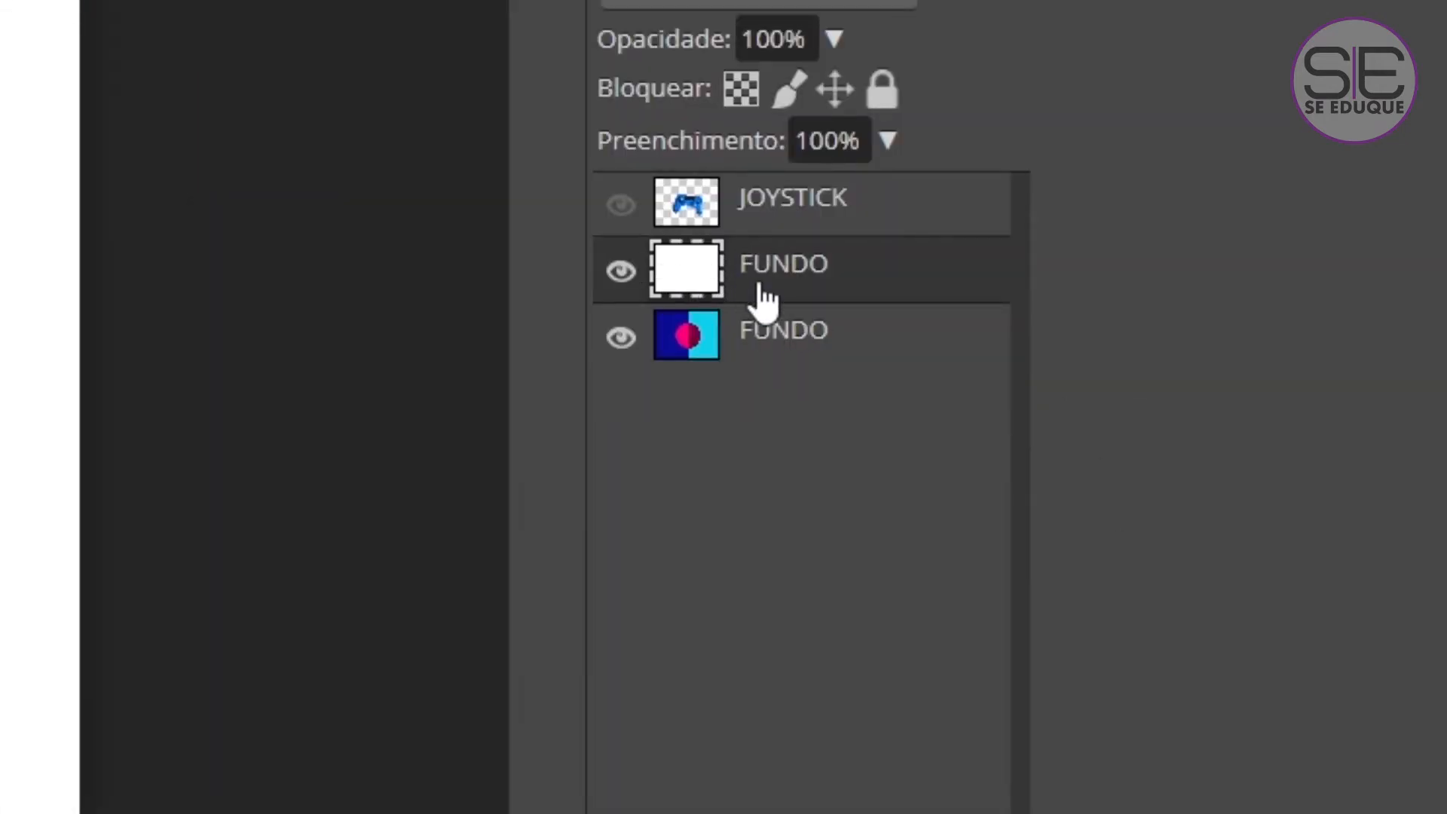
pyautogui.click(622, 337)
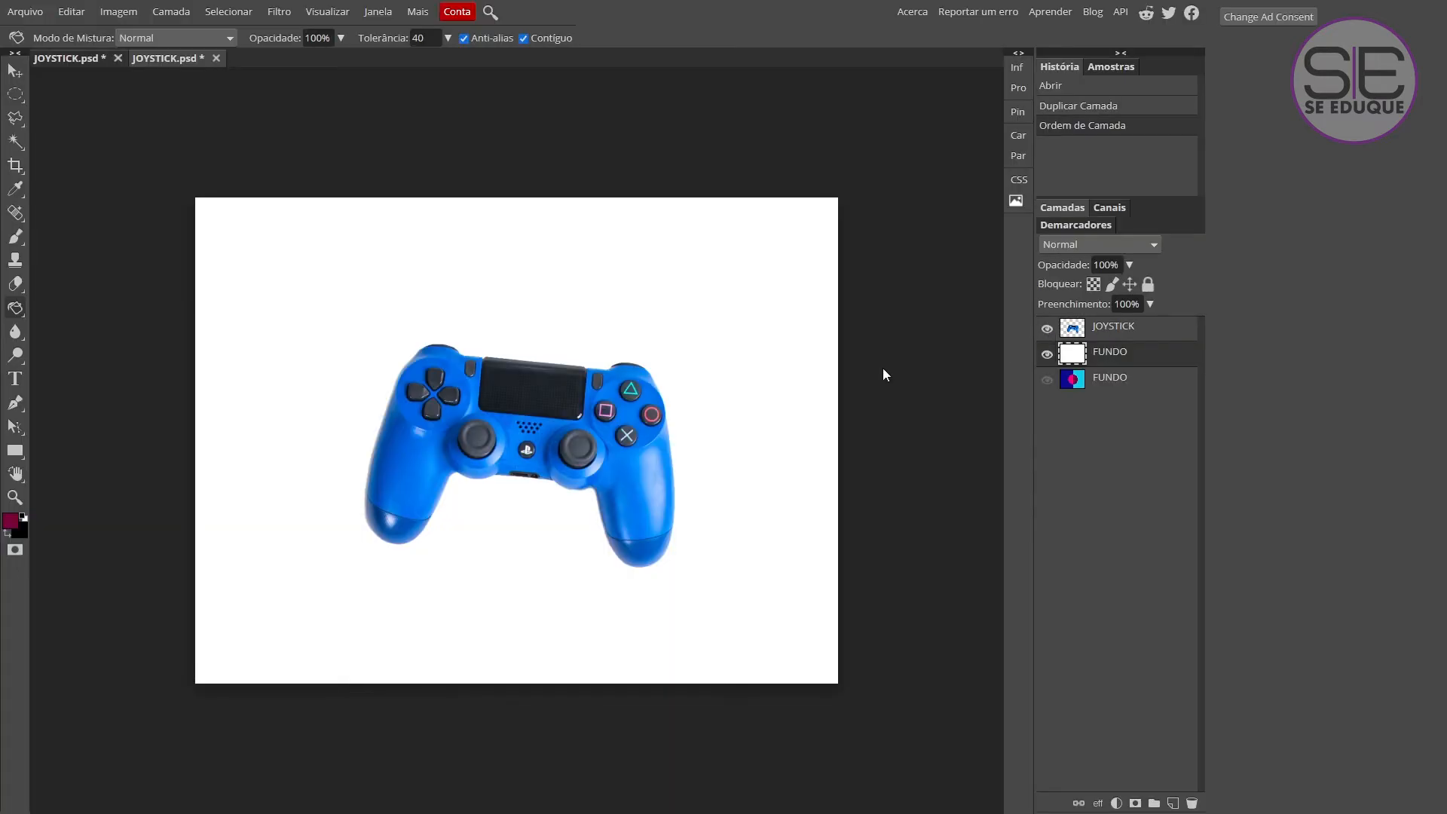
pyautogui.click(1046, 354)
pyautogui.click(1047, 354)
pyautogui.click(1046, 329)
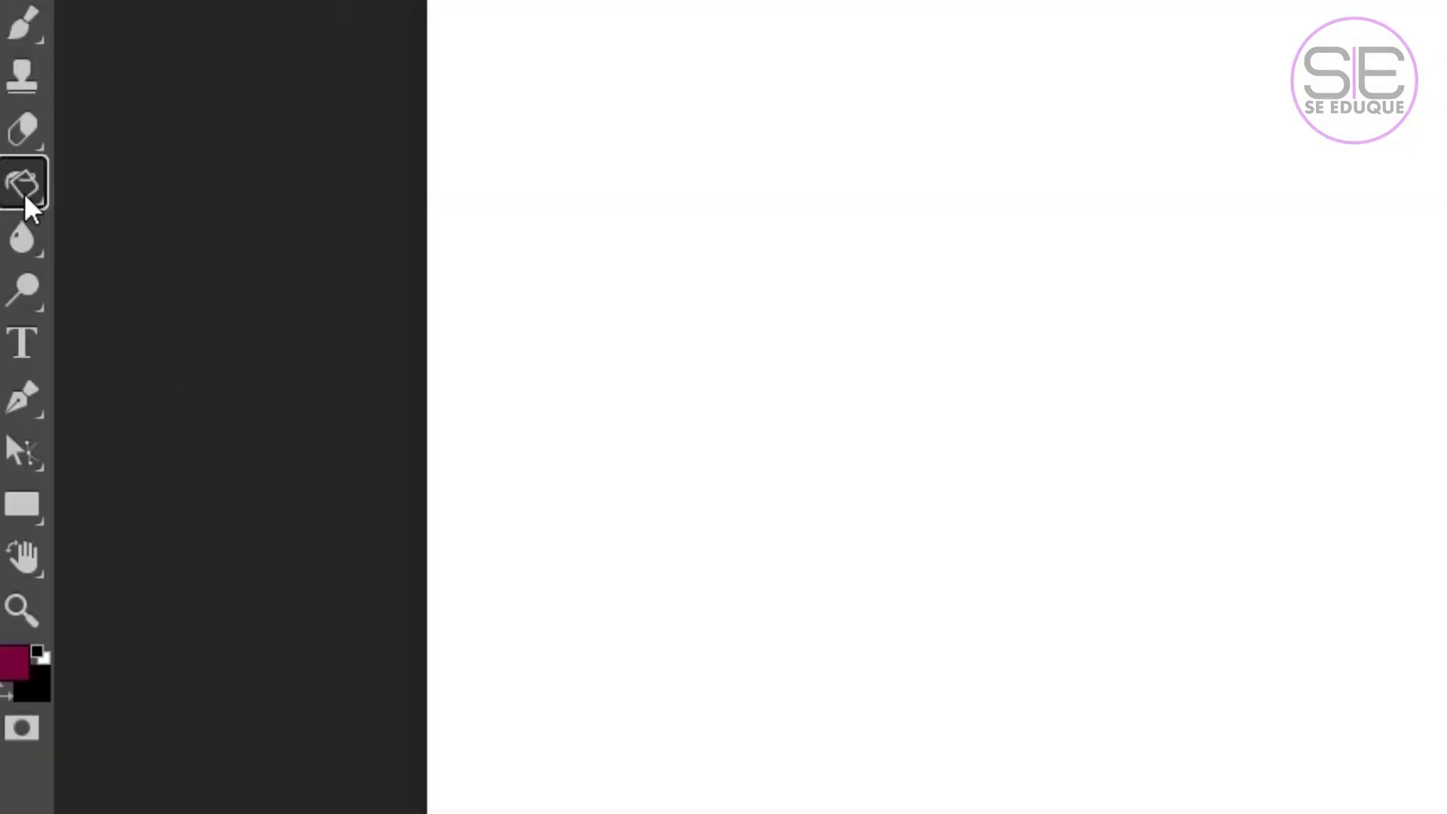
# Switch to the Gradient tool and choose the red-to-green gradient preset.
pyautogui.rightClick(15, 307)
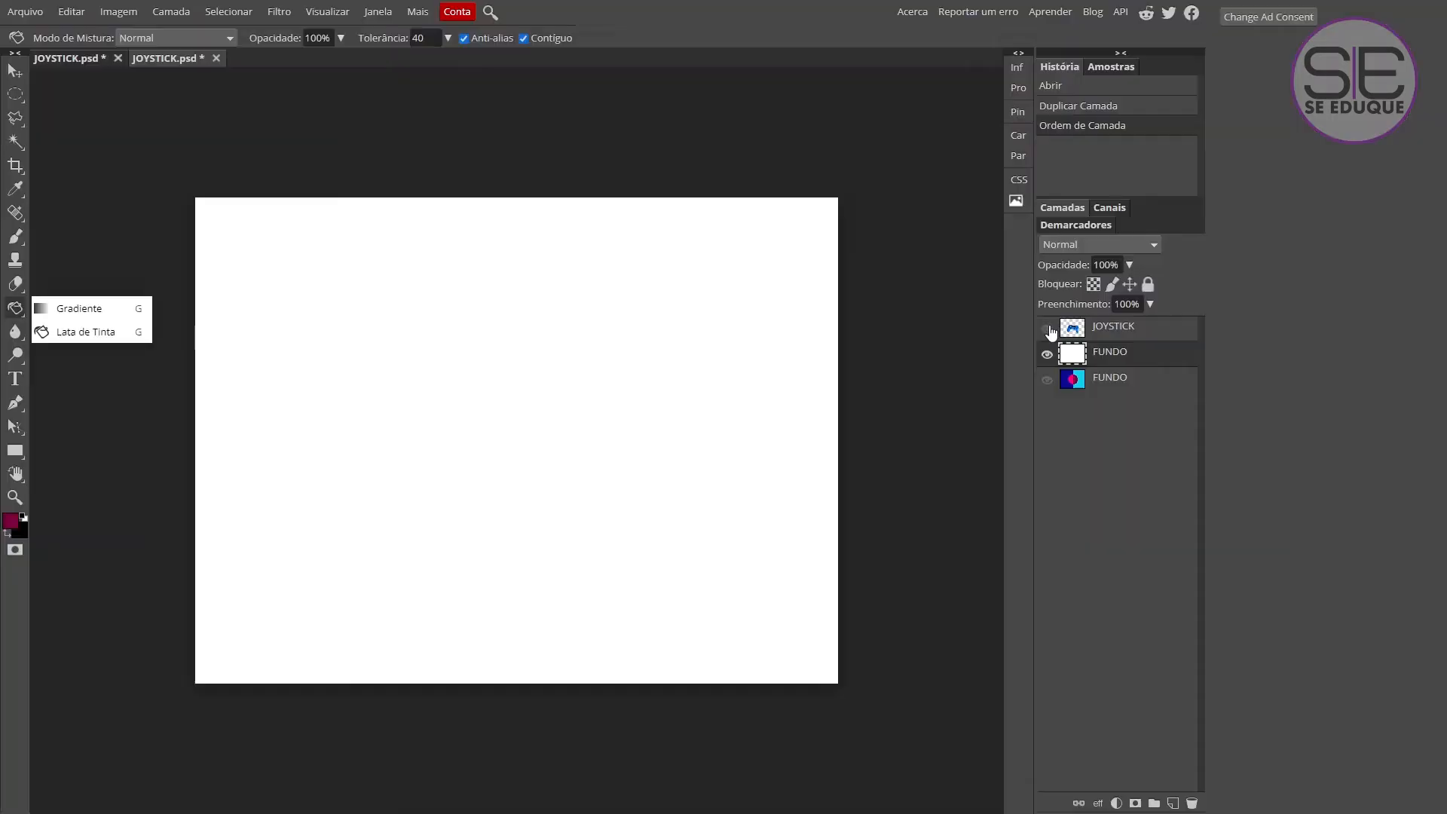
pyautogui.click(156, 192)
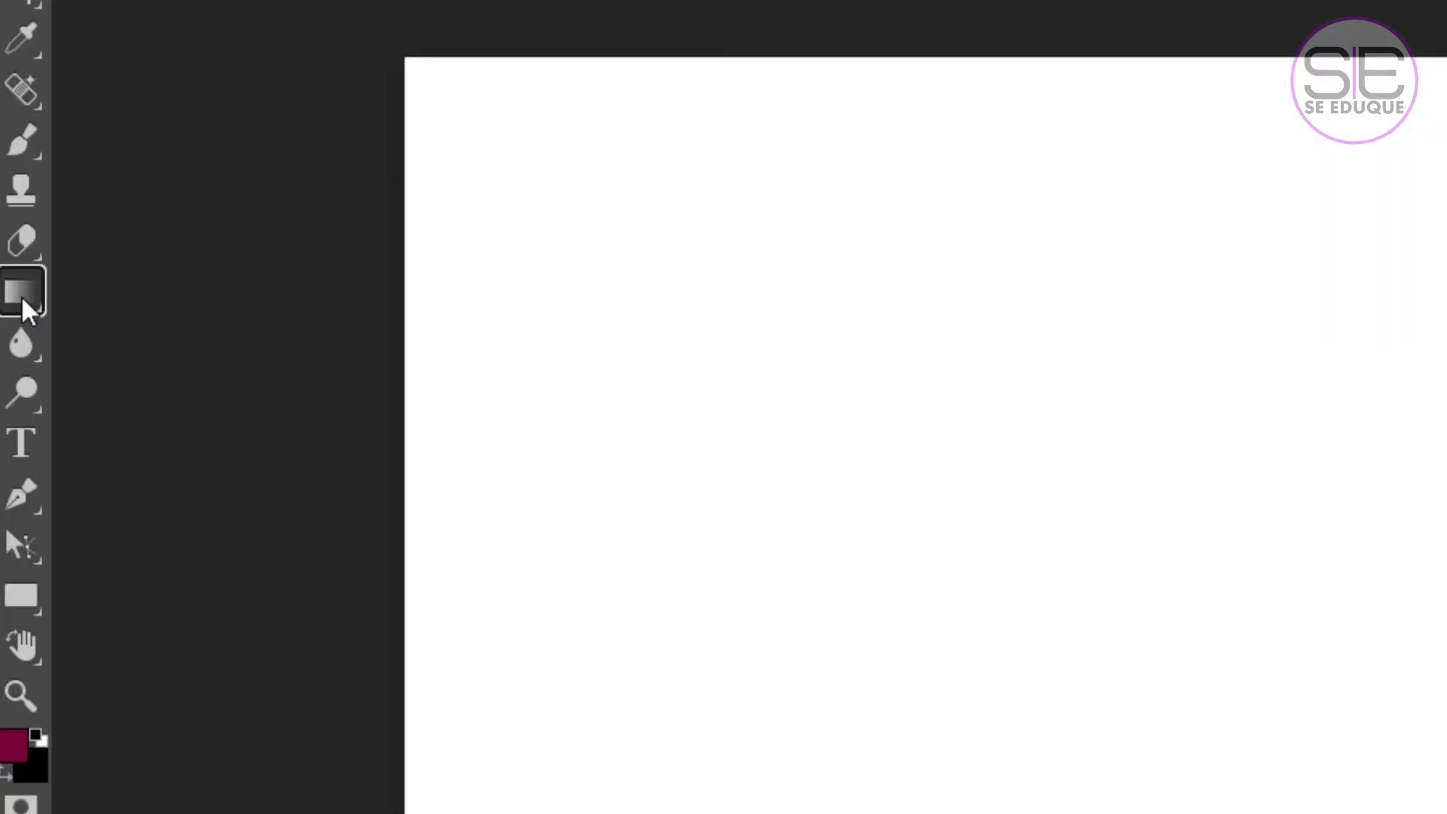
pyautogui.click(15, 309)
pyautogui.click(117, 297)
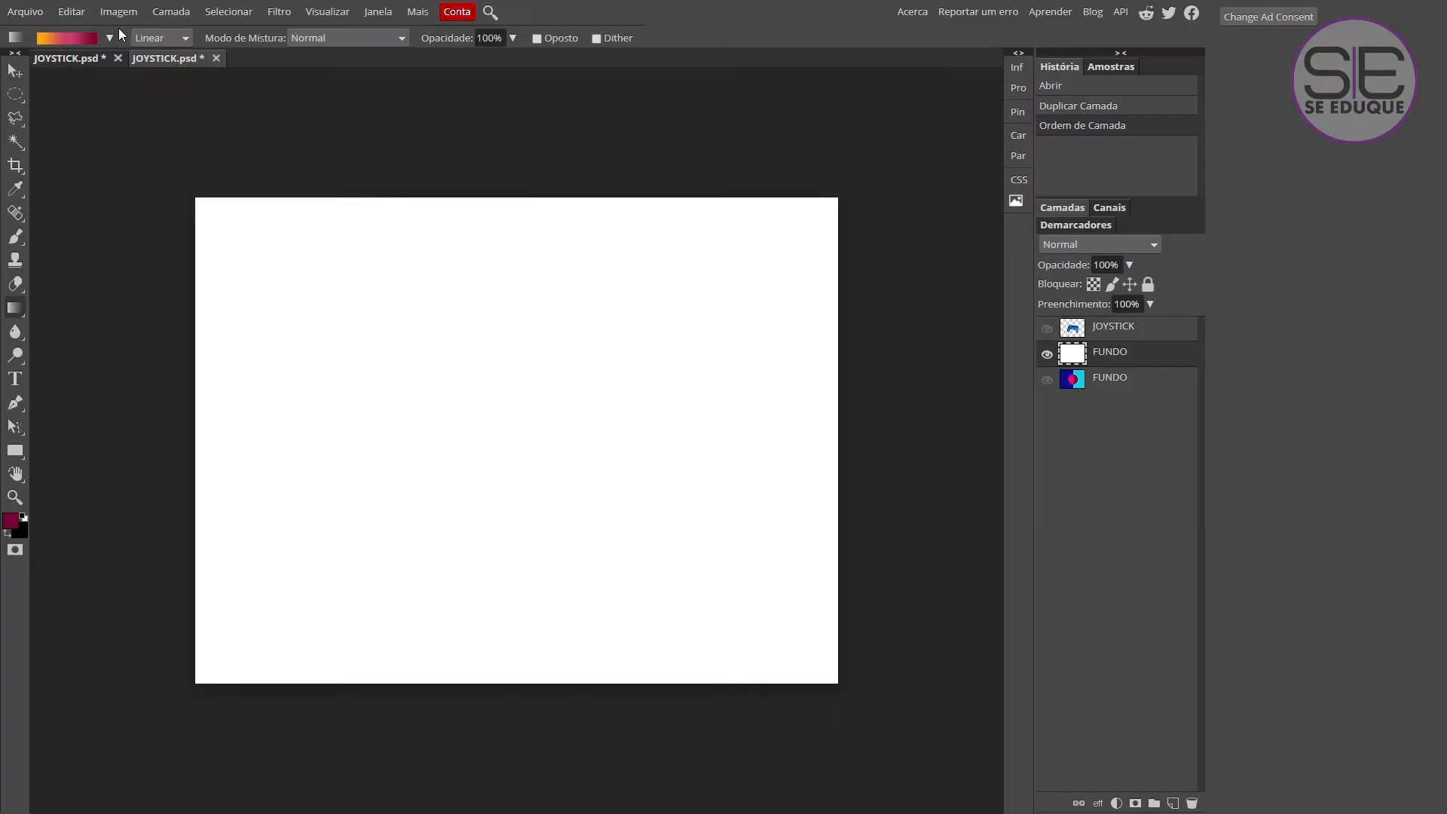
pyautogui.click(219, 79)
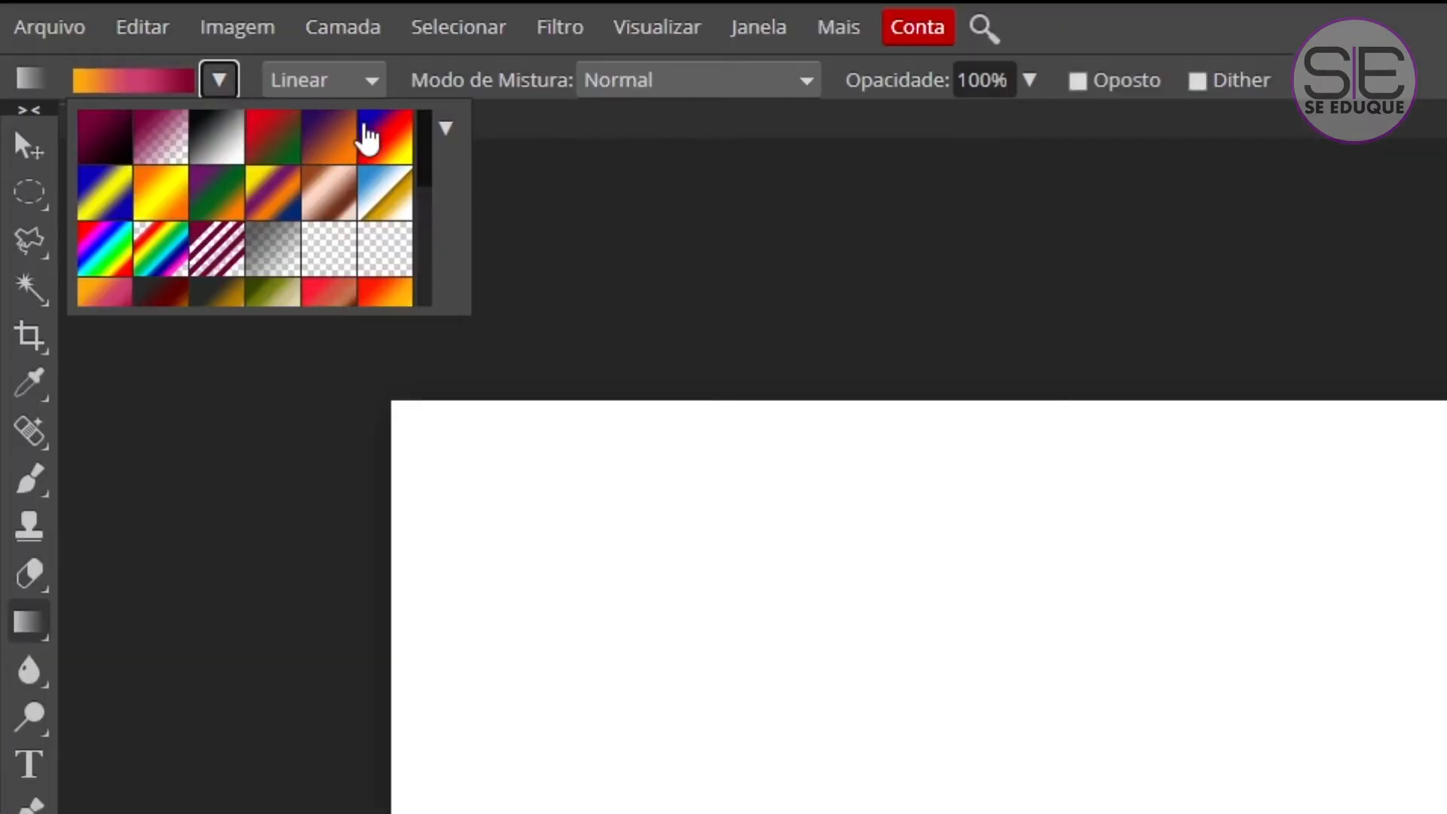
pyautogui.scroll(-2, 435, 201)
pyautogui.moveTo(433, 190); pyautogui.dragTo(427, 110)
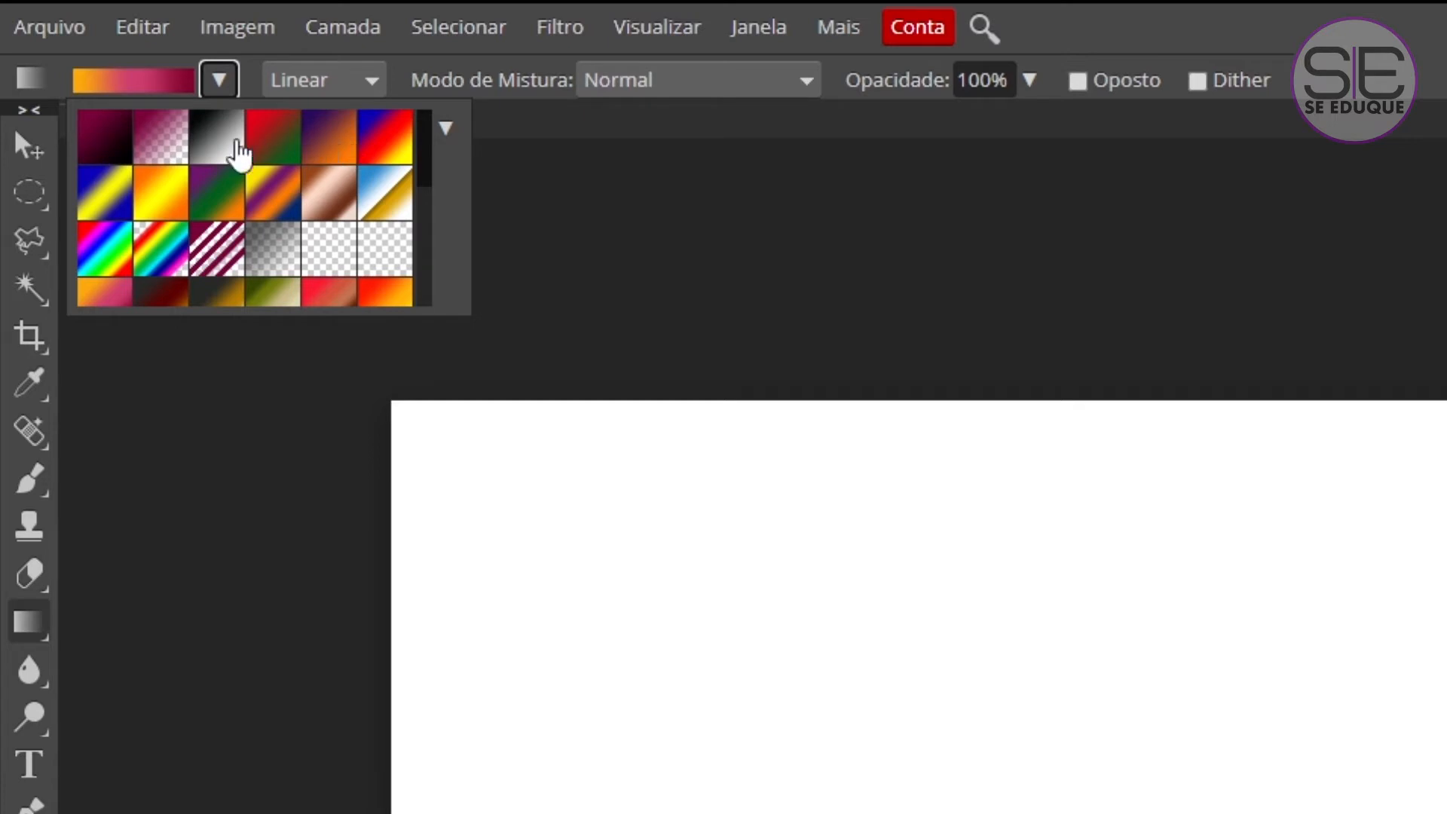
pyautogui.moveTo(423, 142)
pyautogui.mouseDown()
pyautogui.moveTo(423, 301)
pyautogui.moveTo(422, 120)
pyautogui.mouseUp()
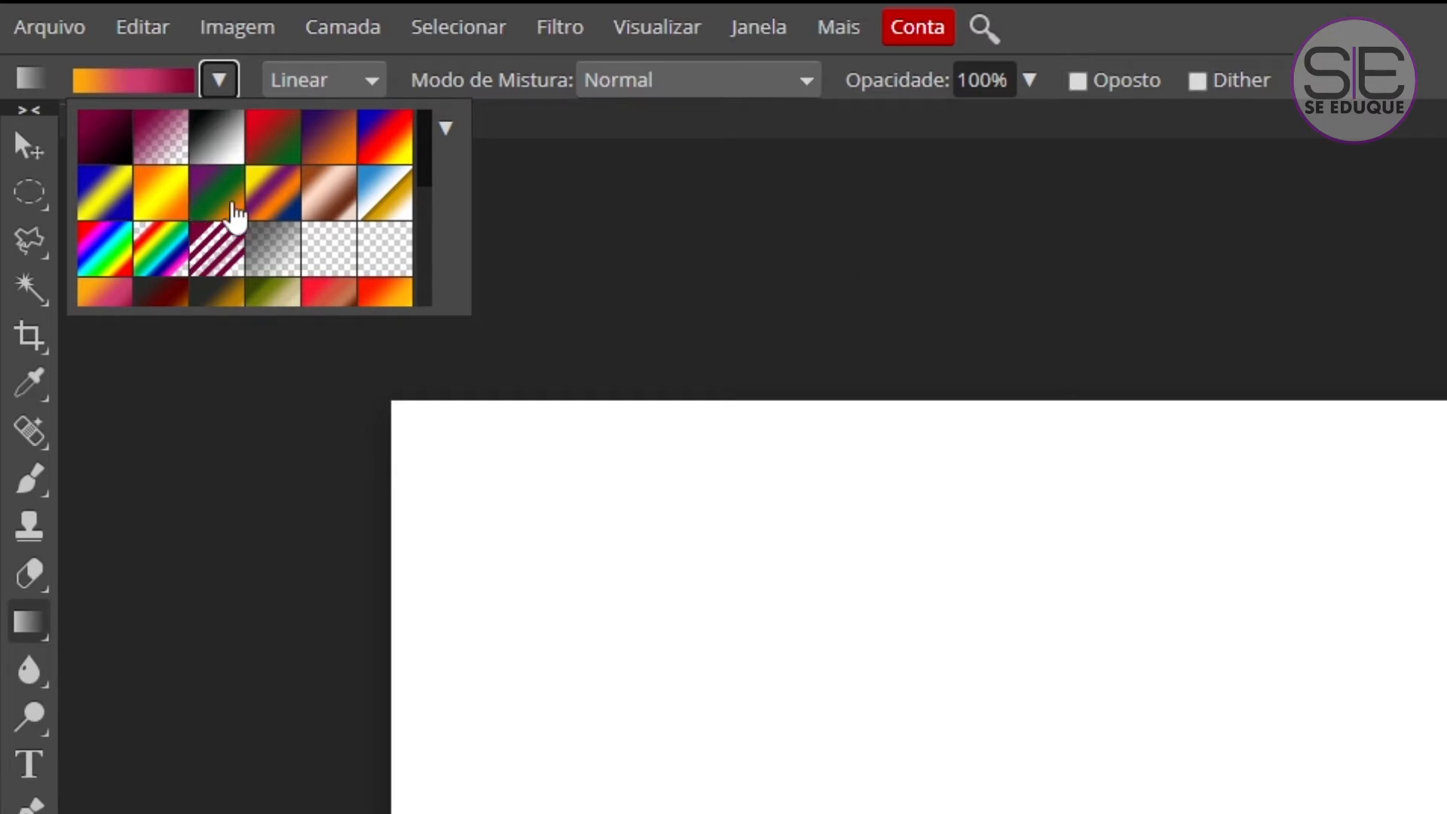
pyautogui.click(275, 155)
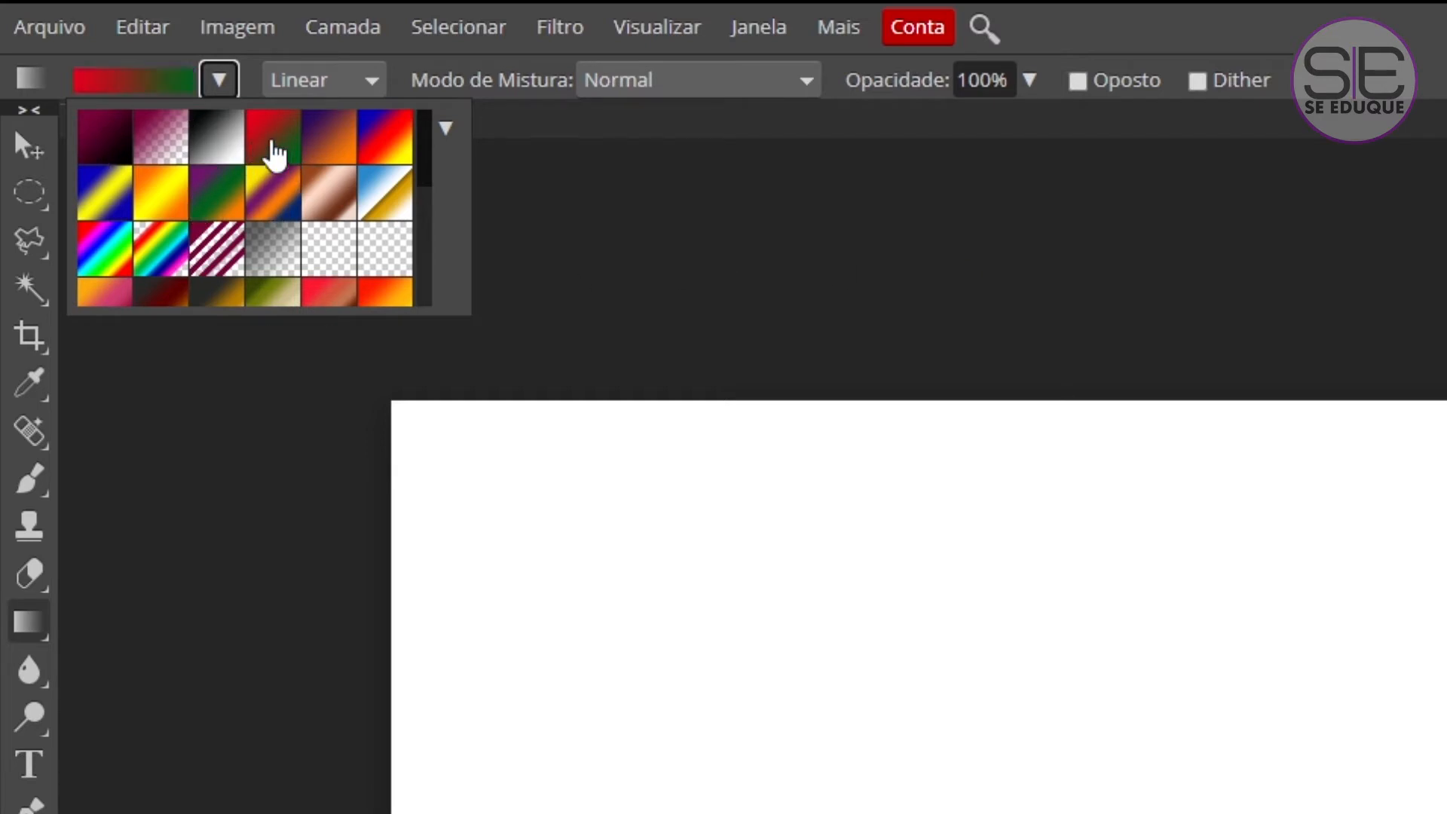
pyautogui.click(272, 149)
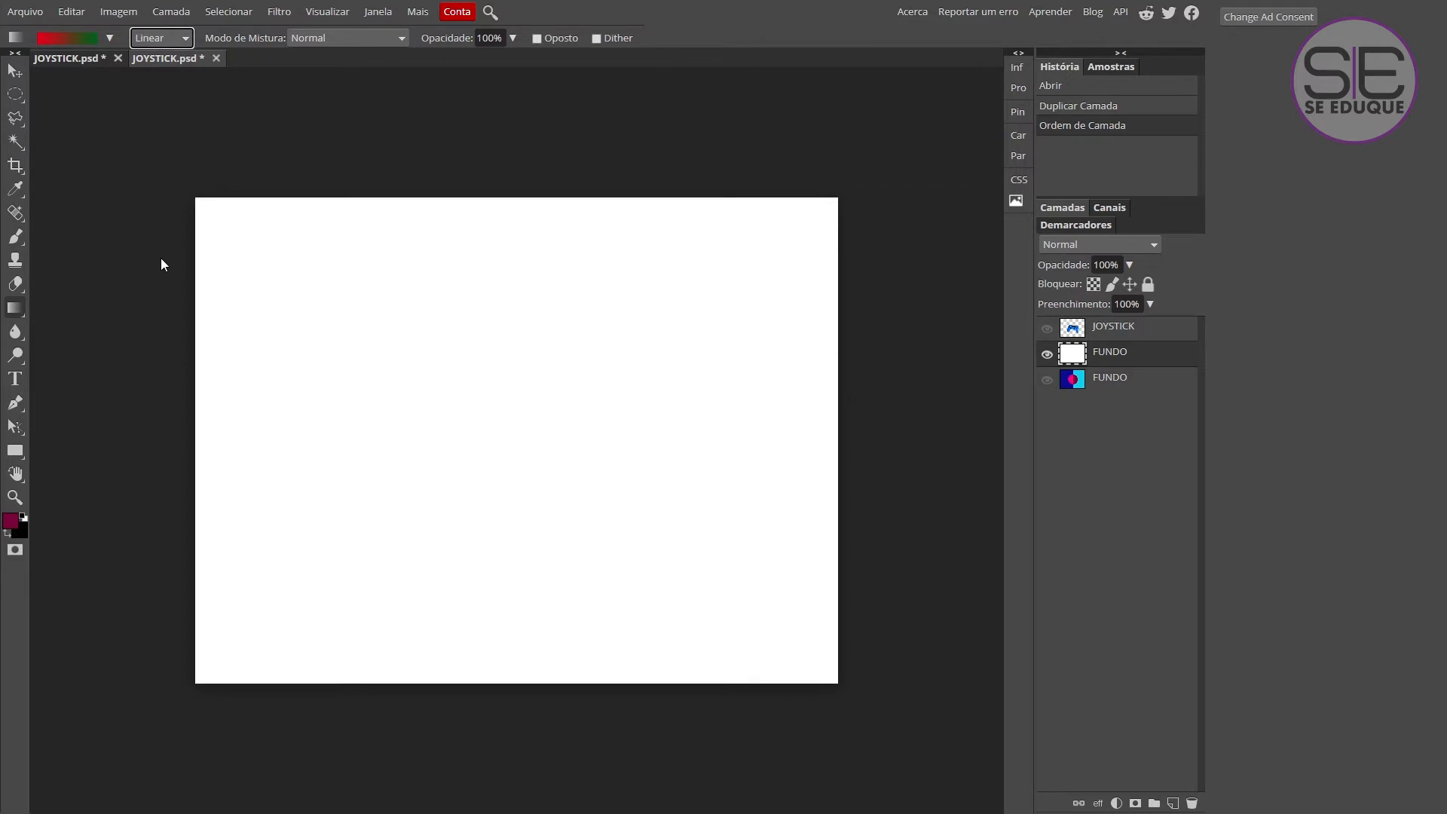
# Fill the white layer with a linear red-to-green gradient across its width, and redraw it diagonally from upper-left to lower-right.
pyautogui.moveTo(195, 440); pyautogui.dragTo(869, 372)
pyautogui.moveTo(872, 429)
pyautogui.mouseDown()
pyautogui.moveTo(463, 431)
pyautogui.moveTo(864, 453)
pyautogui.mouseUp()
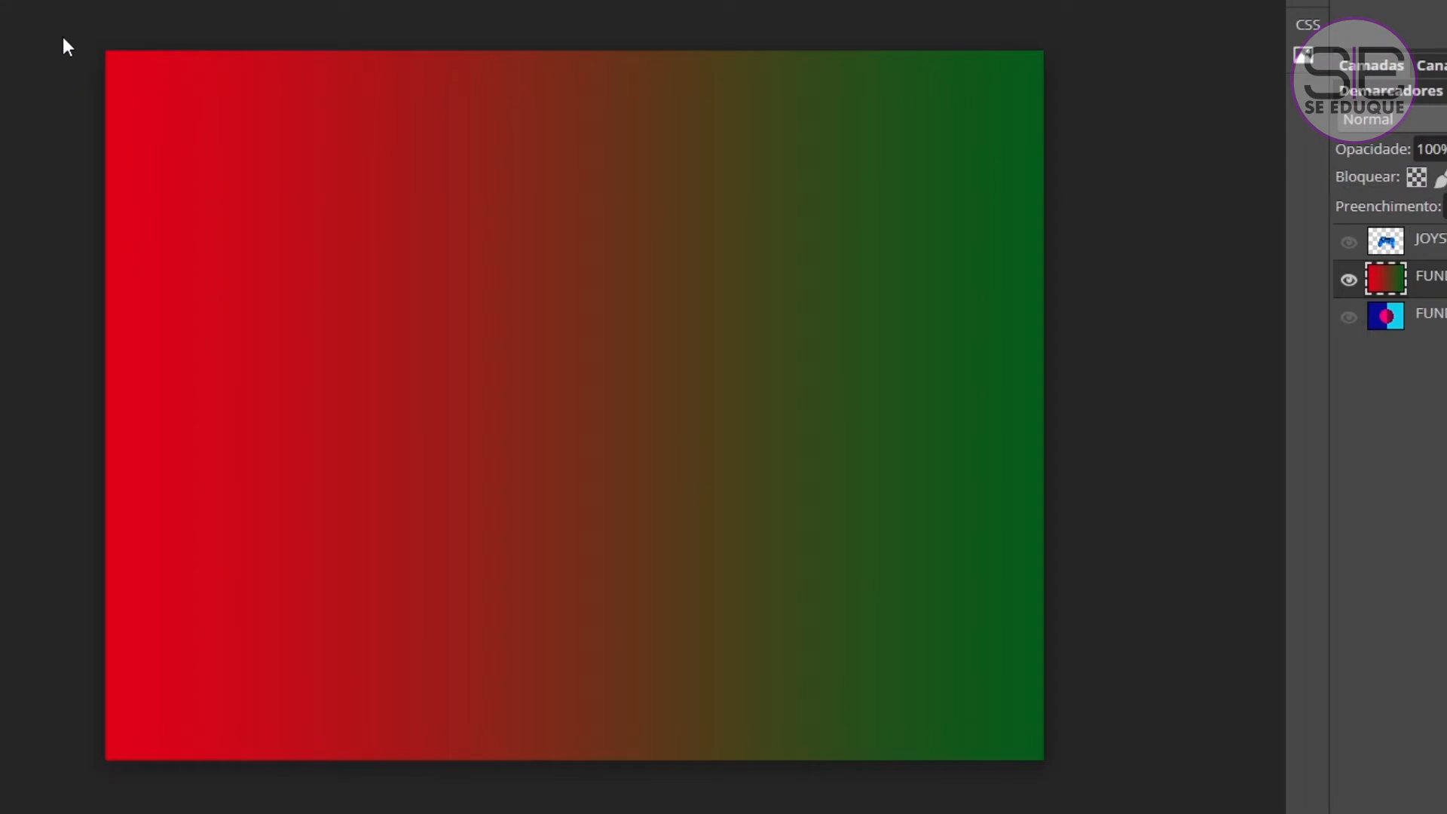
pyautogui.moveTo(166, 184); pyautogui.dragTo(880, 715)
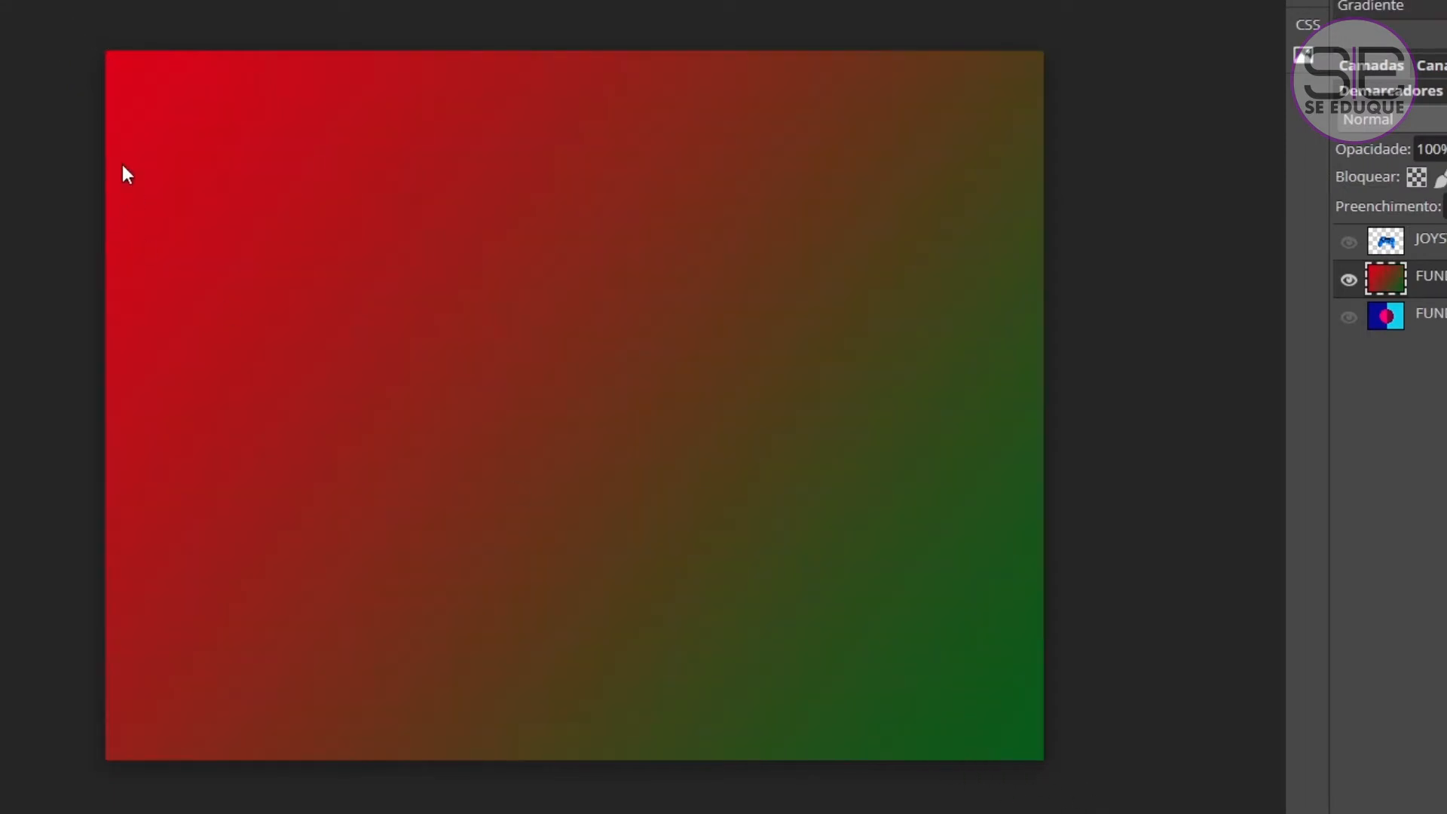
# Redraw the linear gradient with shorter diagonal spans, starting near the upper left and from the middle of the canvas.
pyautogui.moveTo(570, 4); pyautogui.dragTo(611, 15)
pyautogui.moveTo(330, 249); pyautogui.dragTo(833, 552)
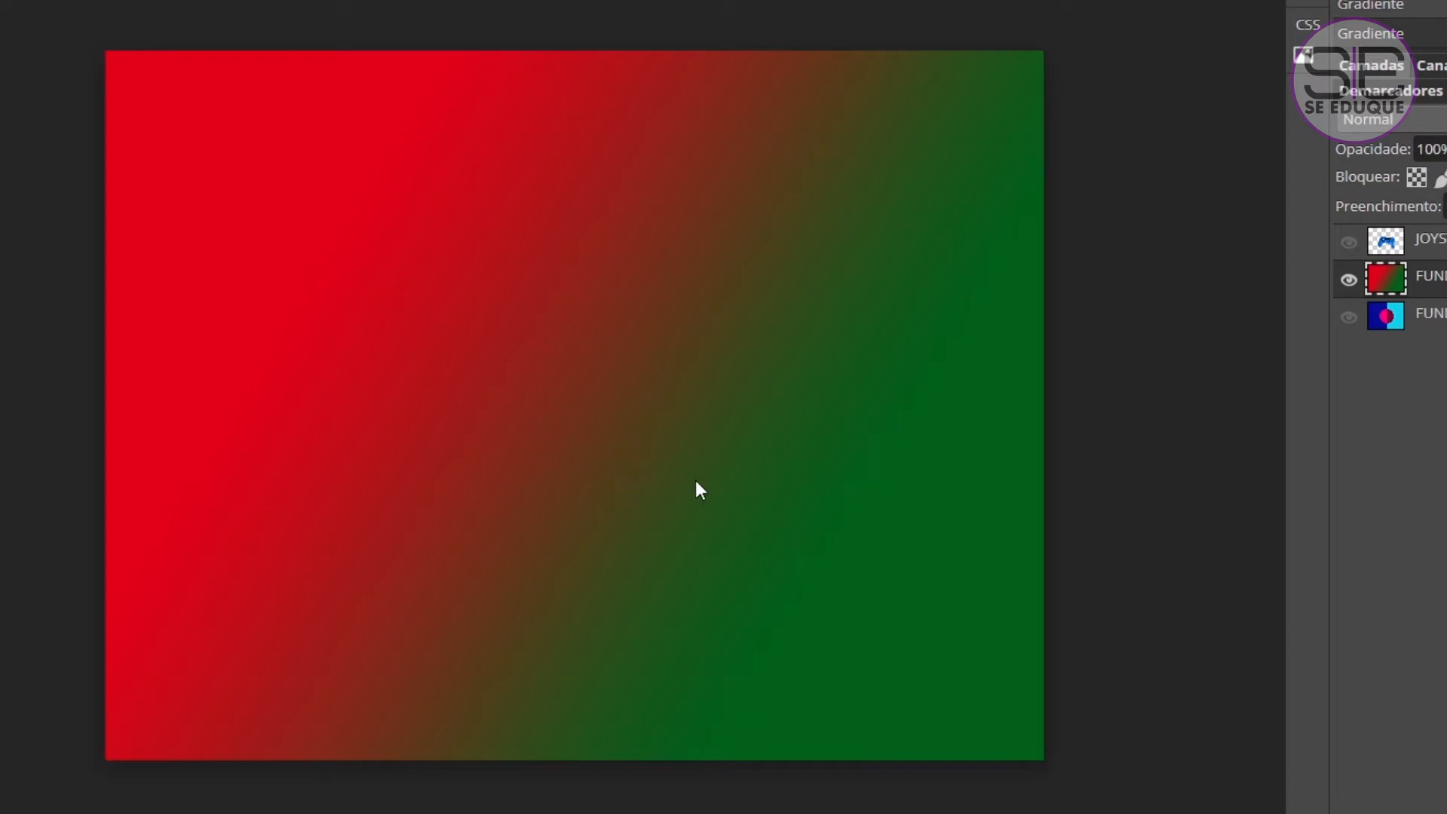
pyautogui.moveTo(694, 477); pyautogui.dragTo(1056, 776)
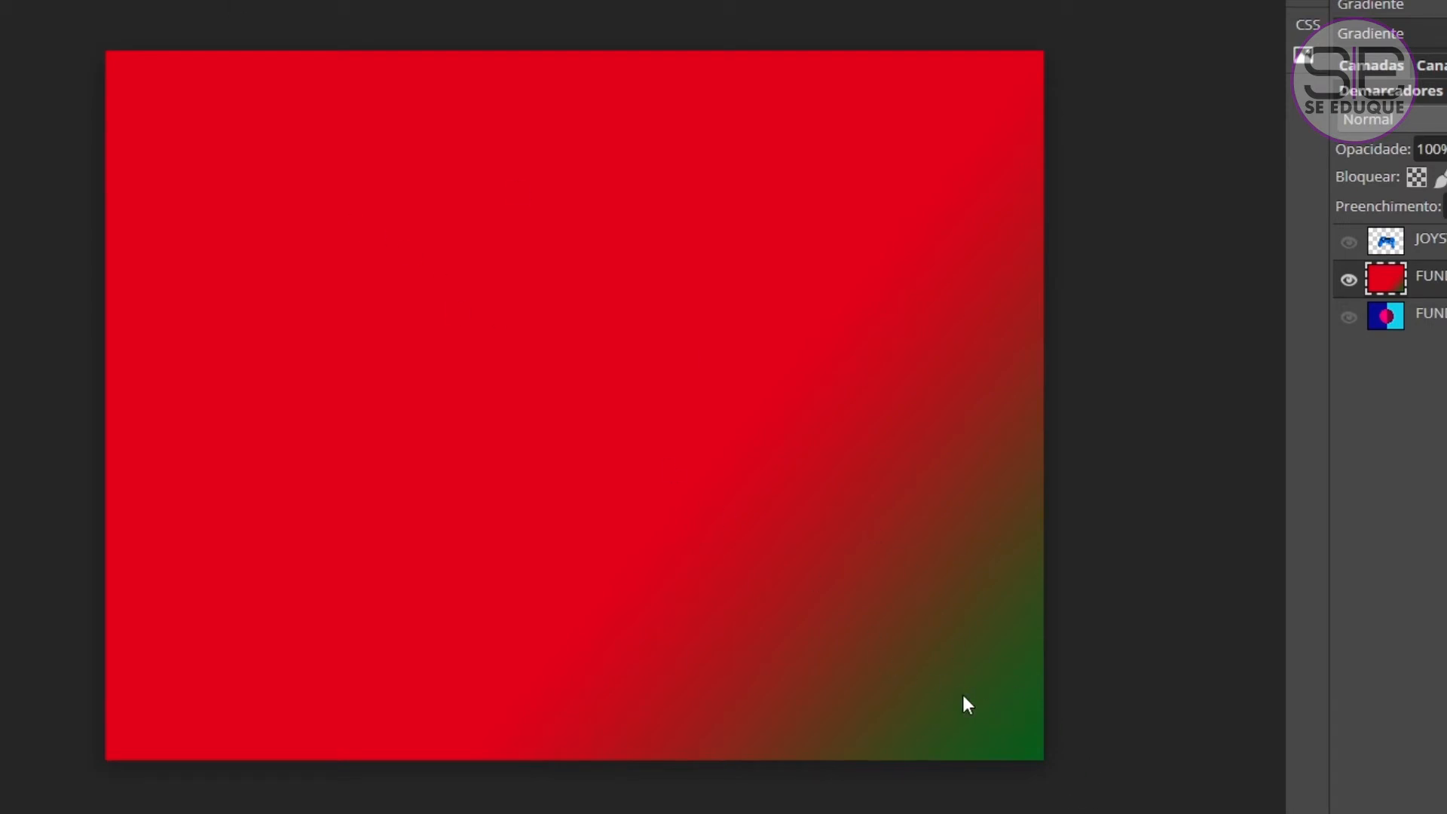
pyautogui.moveTo(378, 302); pyautogui.dragTo(744, 510)
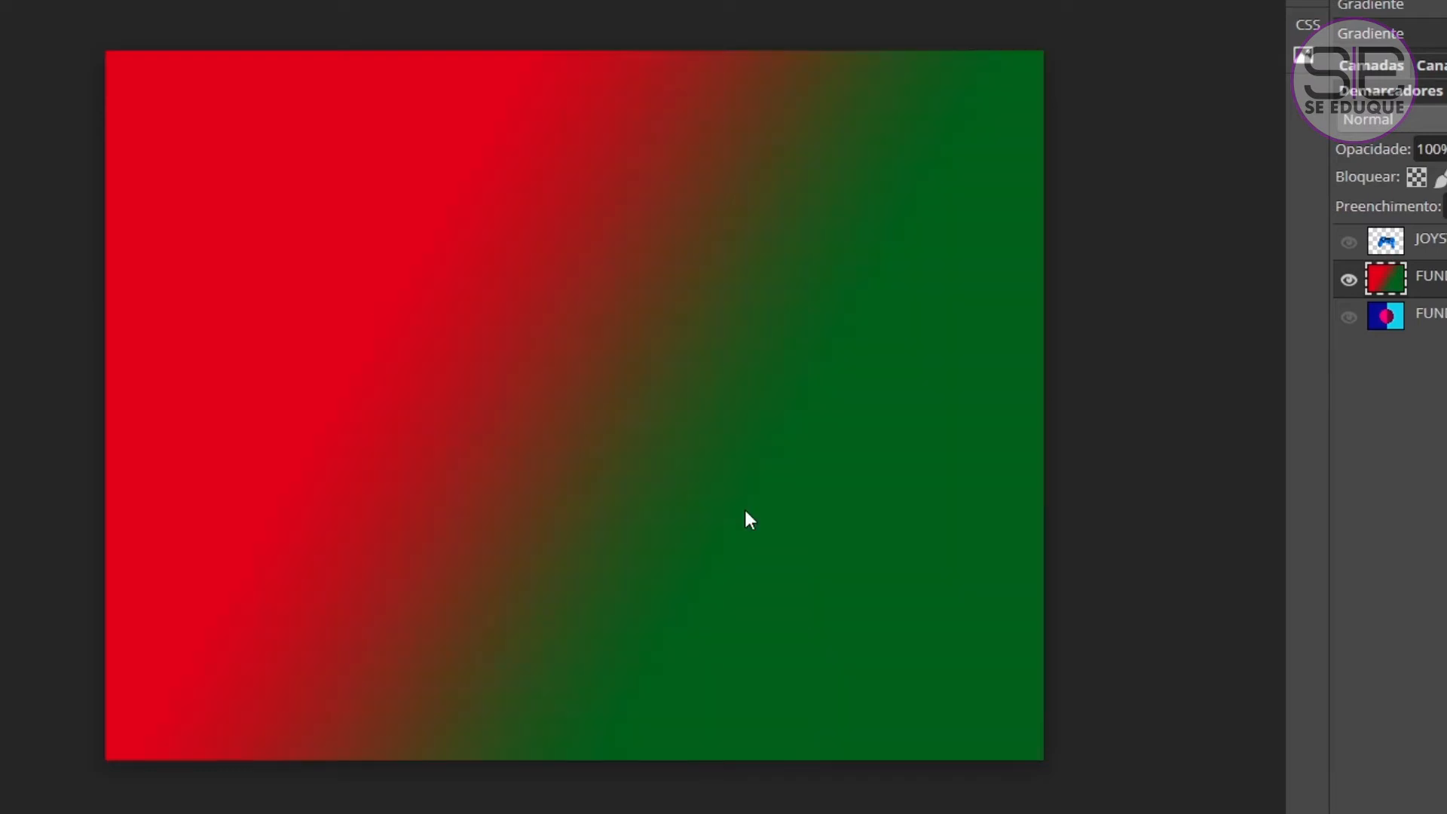
# Redraw the linear red-to-green gradient with long spans that run past the canvas edges in different directions.
pyautogui.moveTo(30, 439); pyautogui.dragTo(1413, 440)
pyautogui.moveTo(65, 775); pyautogui.dragTo(1203, 20)
pyautogui.moveTo(193, 4); pyautogui.dragTo(817, 813)
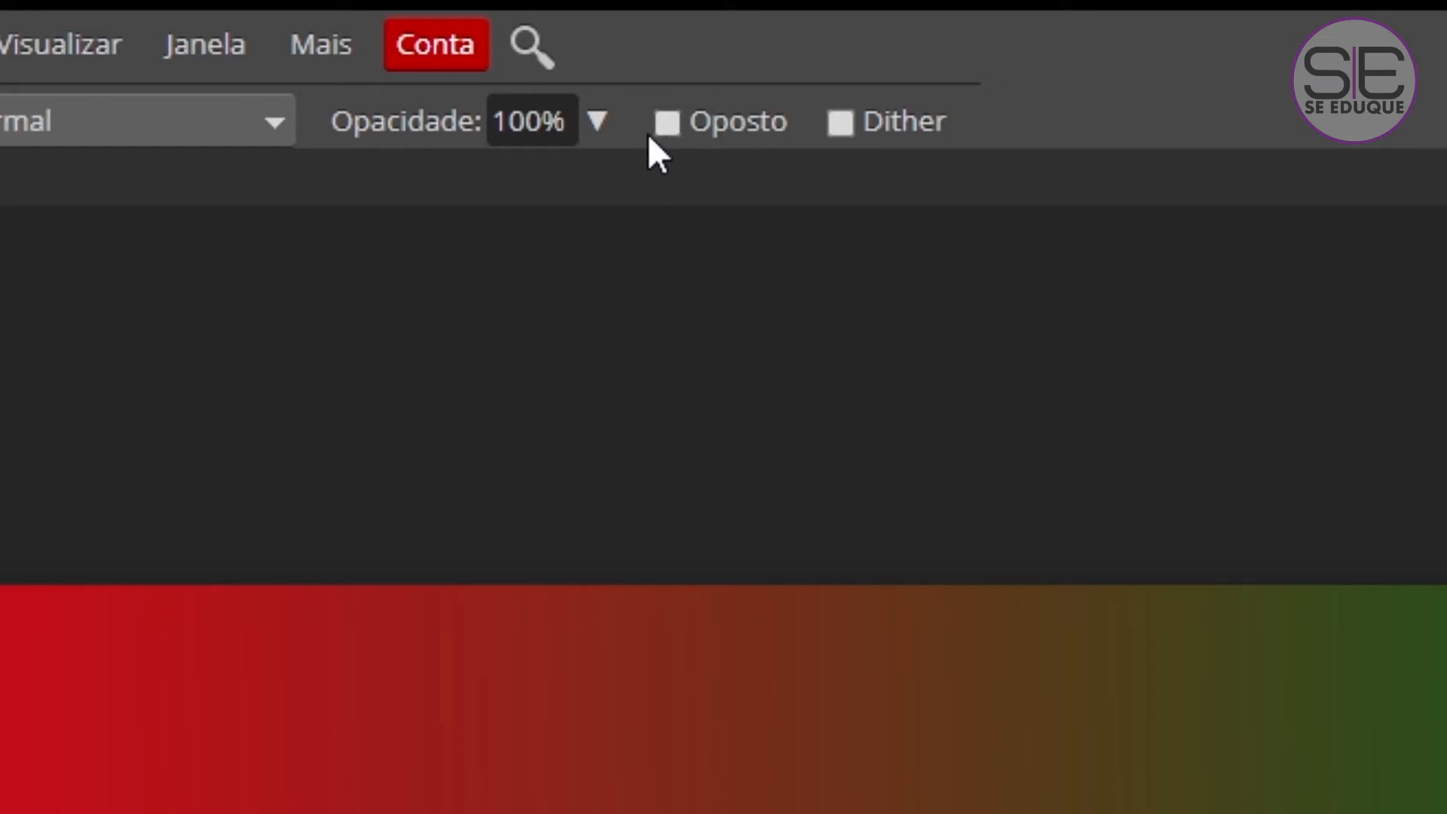
# Reverse the gradient colours with the Oposto option and fill the layer linearly from left to right.
pyautogui.click(668, 126)
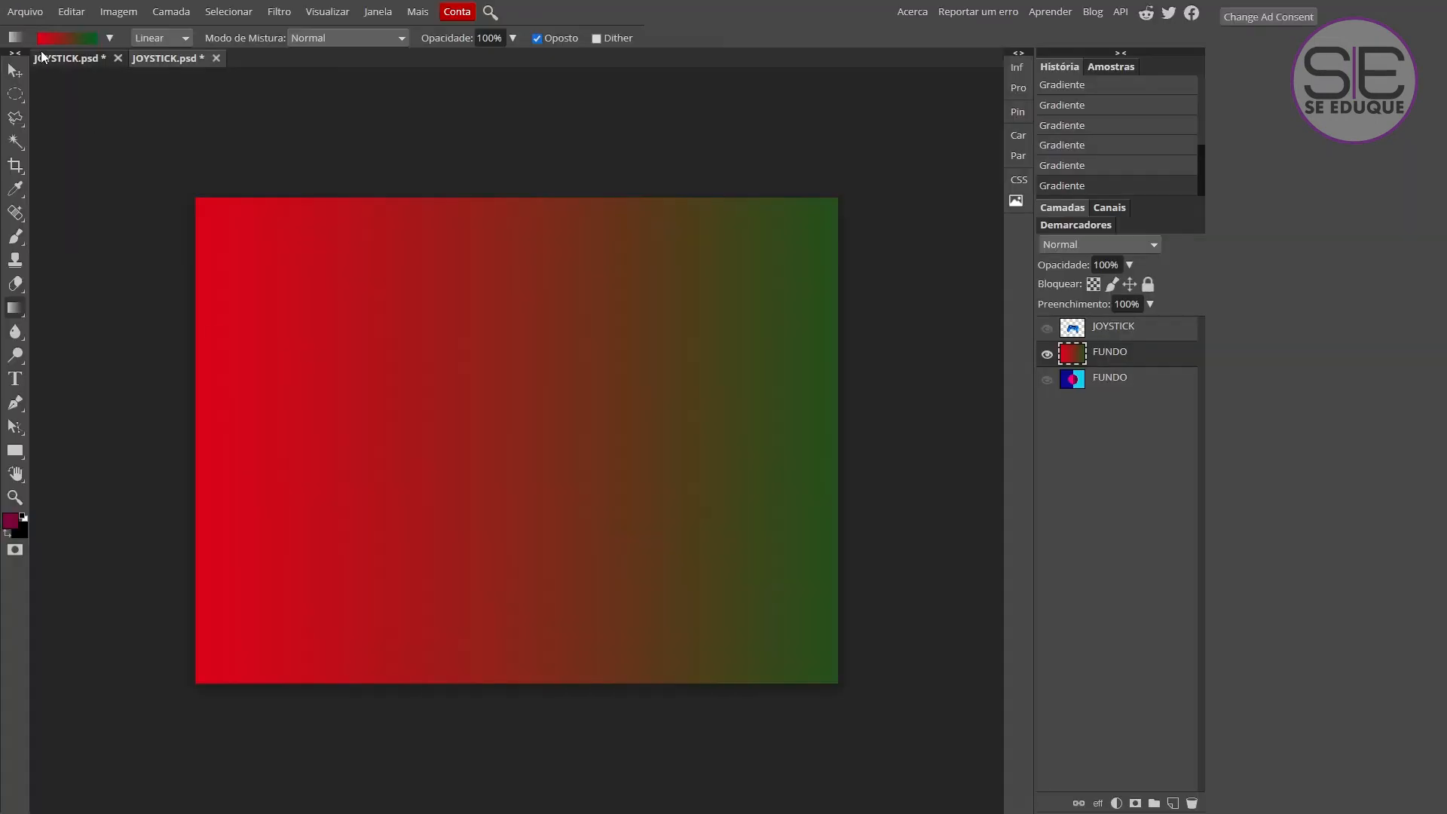
pyautogui.moveTo(159, 395); pyautogui.dragTo(897, 406)
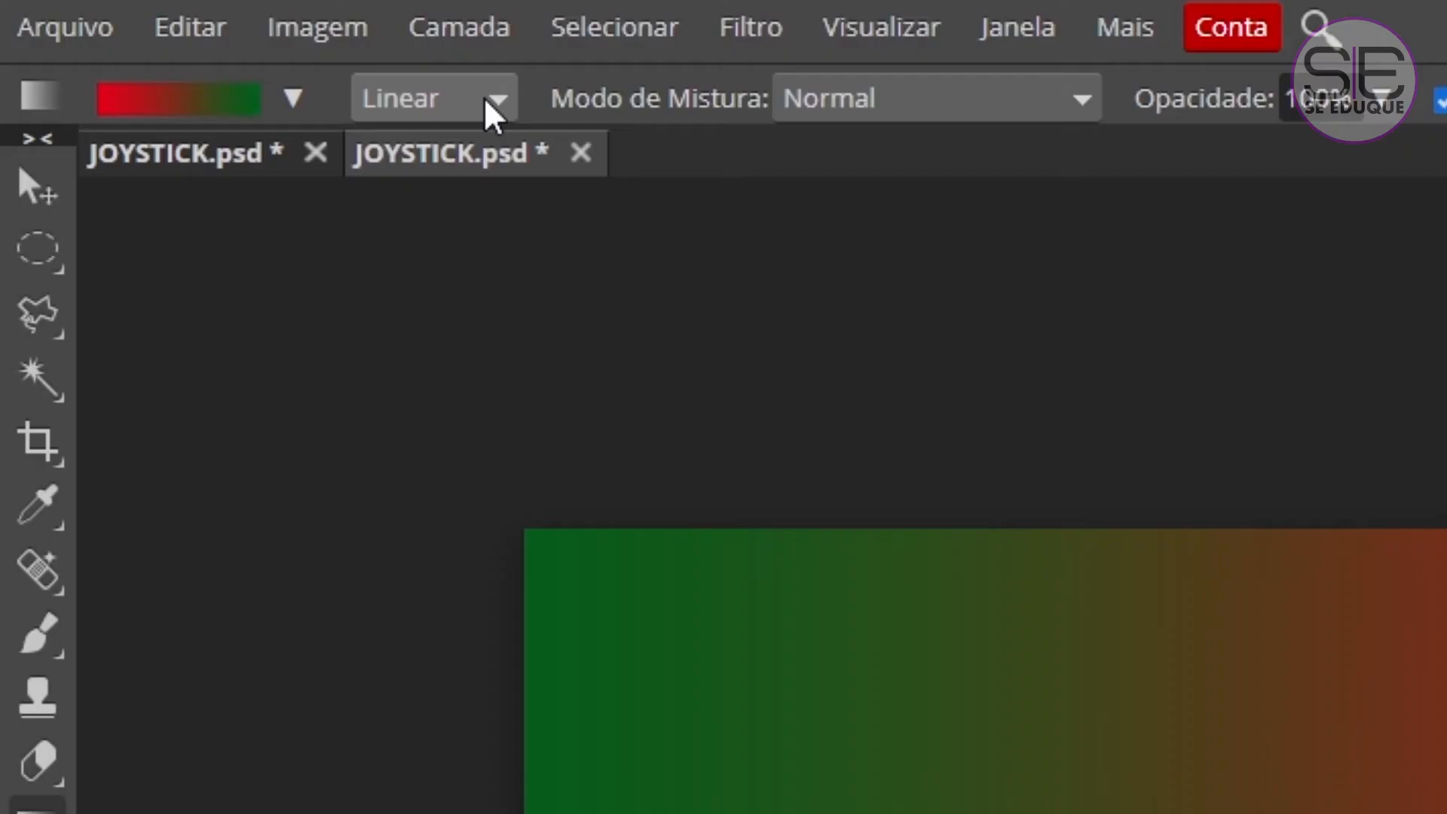
# Fill the layer with reversed Radial gradients from several start points, and with an unreversed one from the canvas centre.
pyautogui.click(180, 39)
pyautogui.click(161, 86)
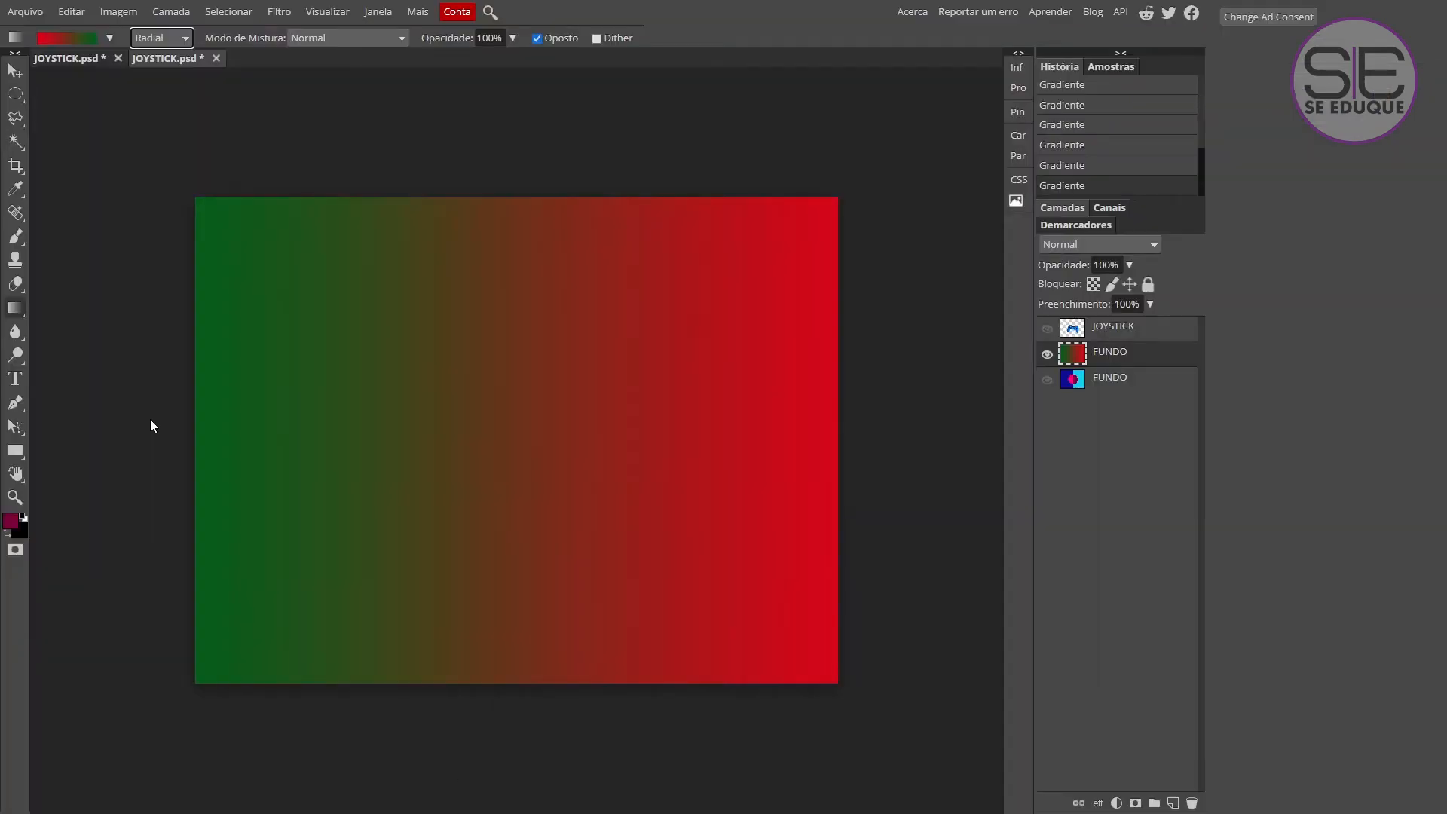
pyautogui.moveTo(151, 418); pyautogui.dragTo(907, 426)
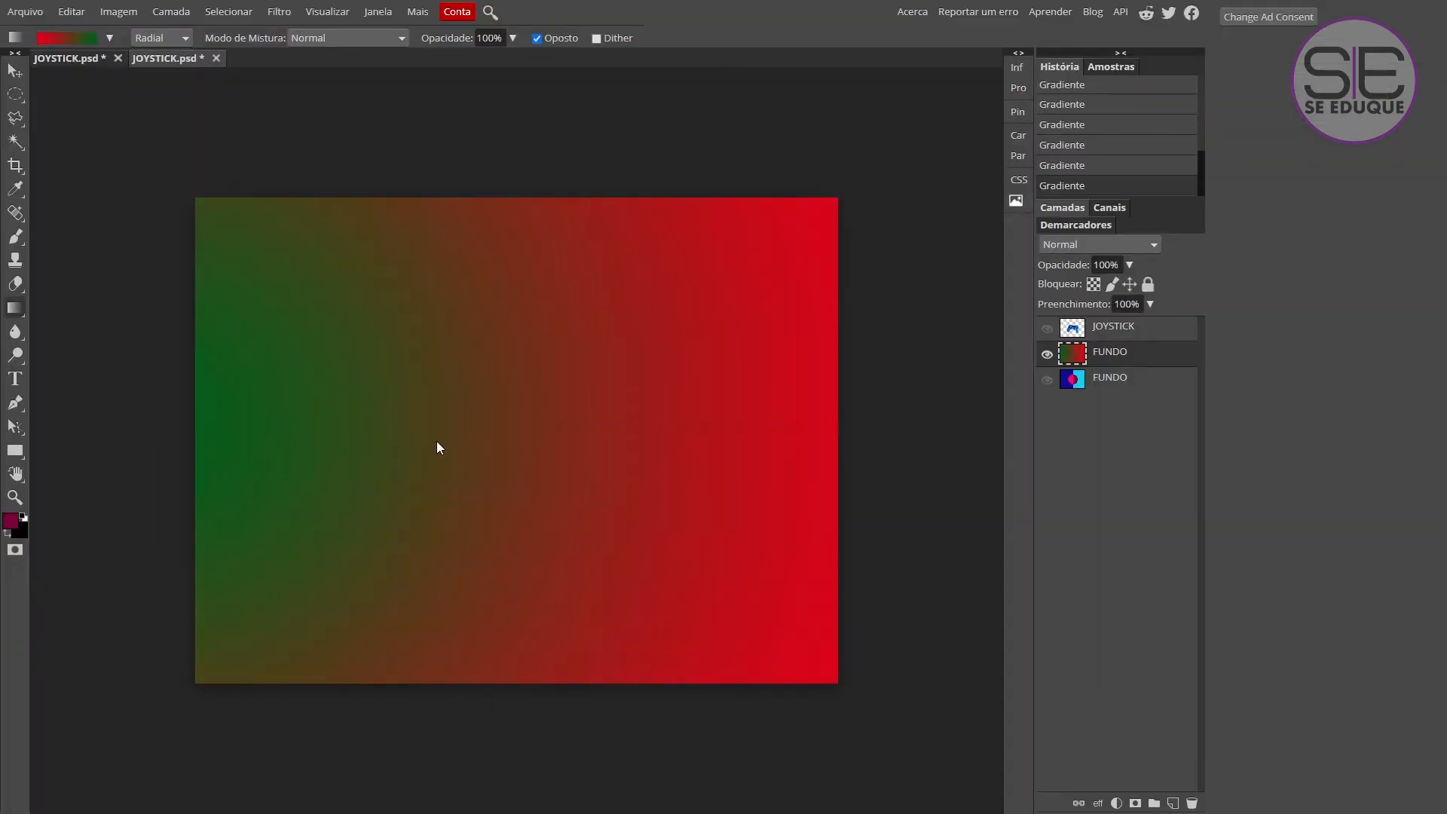
pyautogui.moveTo(440, 448); pyautogui.dragTo(723, 443)
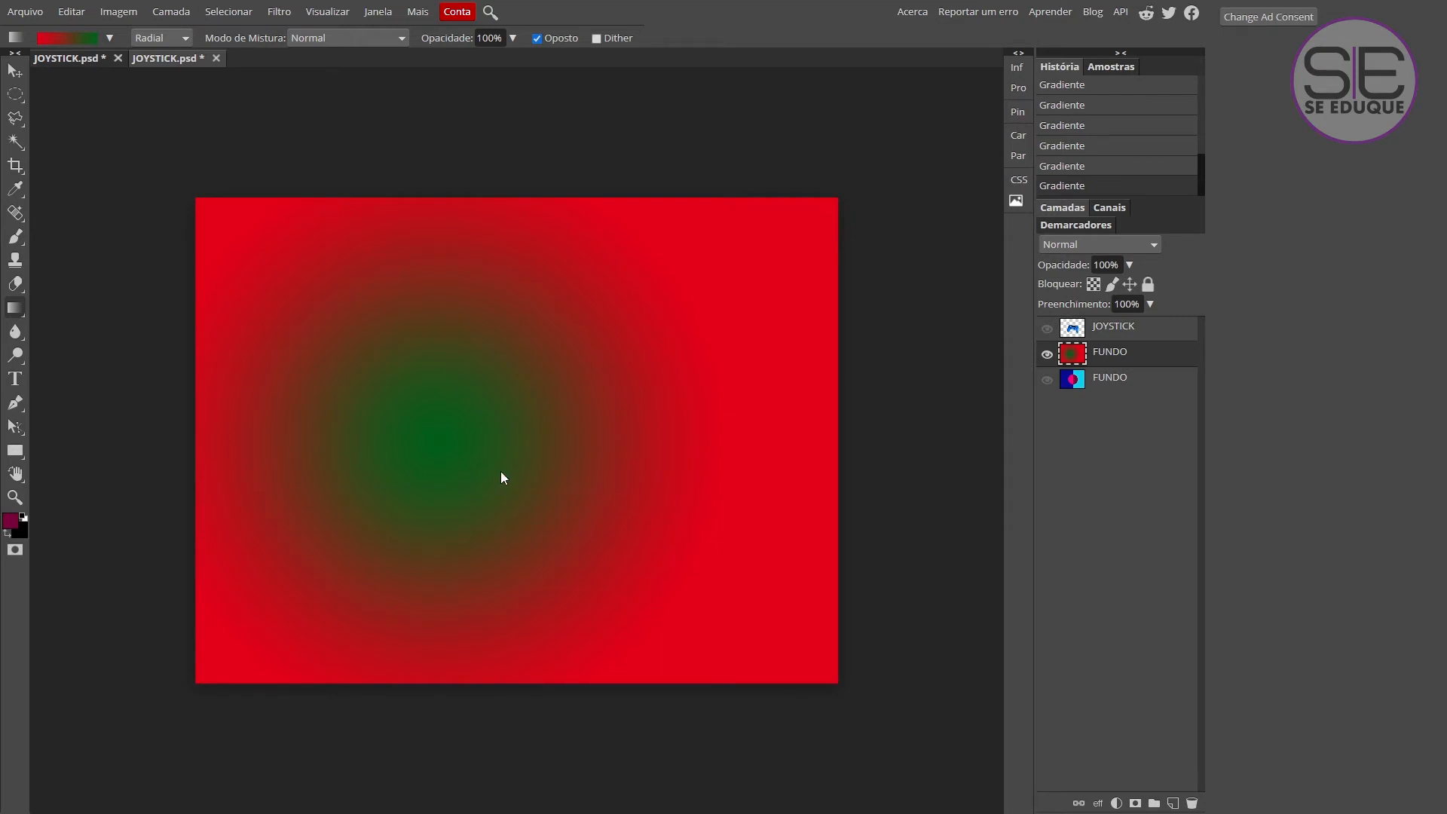
pyautogui.moveTo(246, 435); pyautogui.dragTo(721, 422)
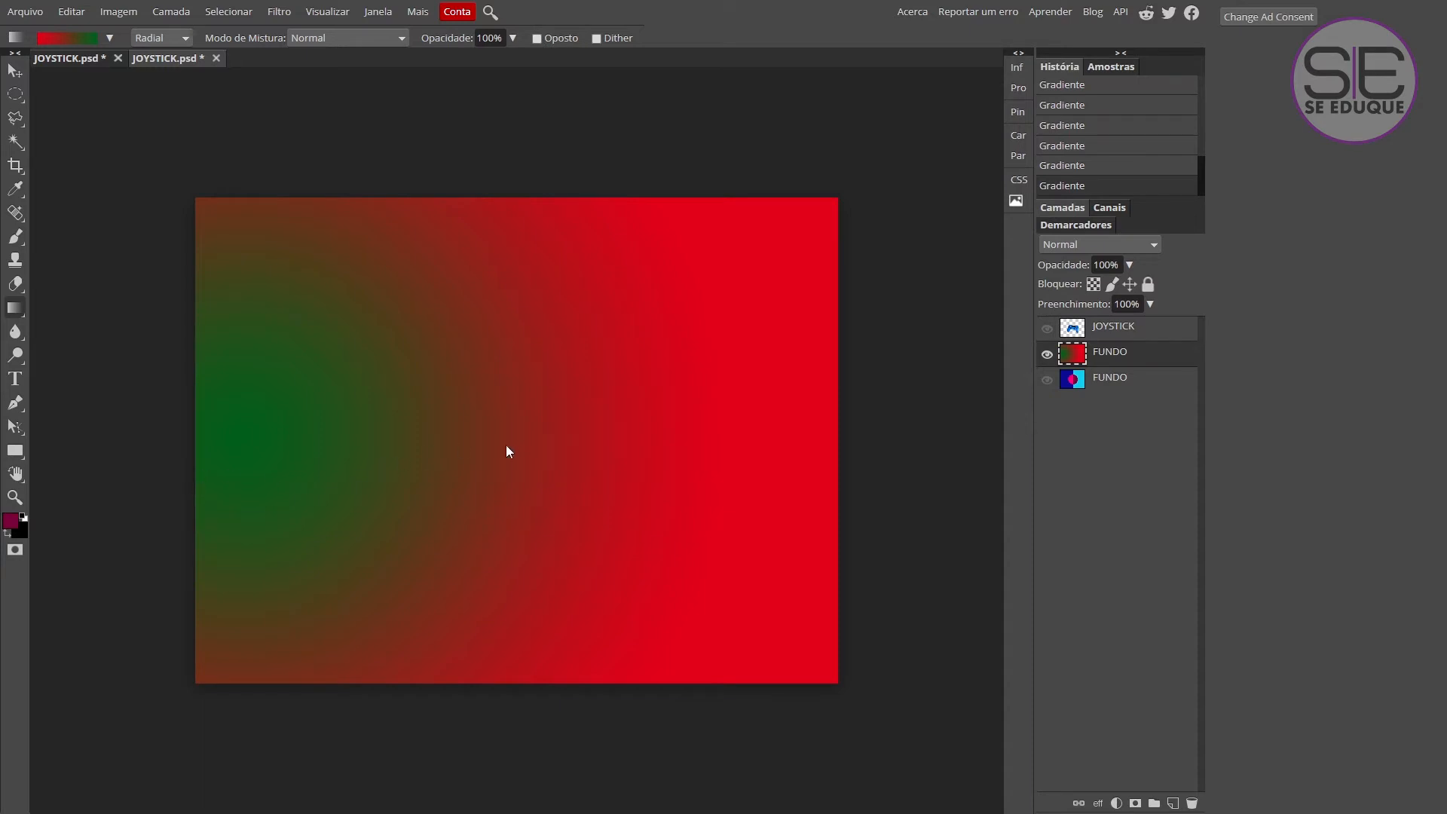
pyautogui.moveTo(504, 445); pyautogui.dragTo(980, 444)
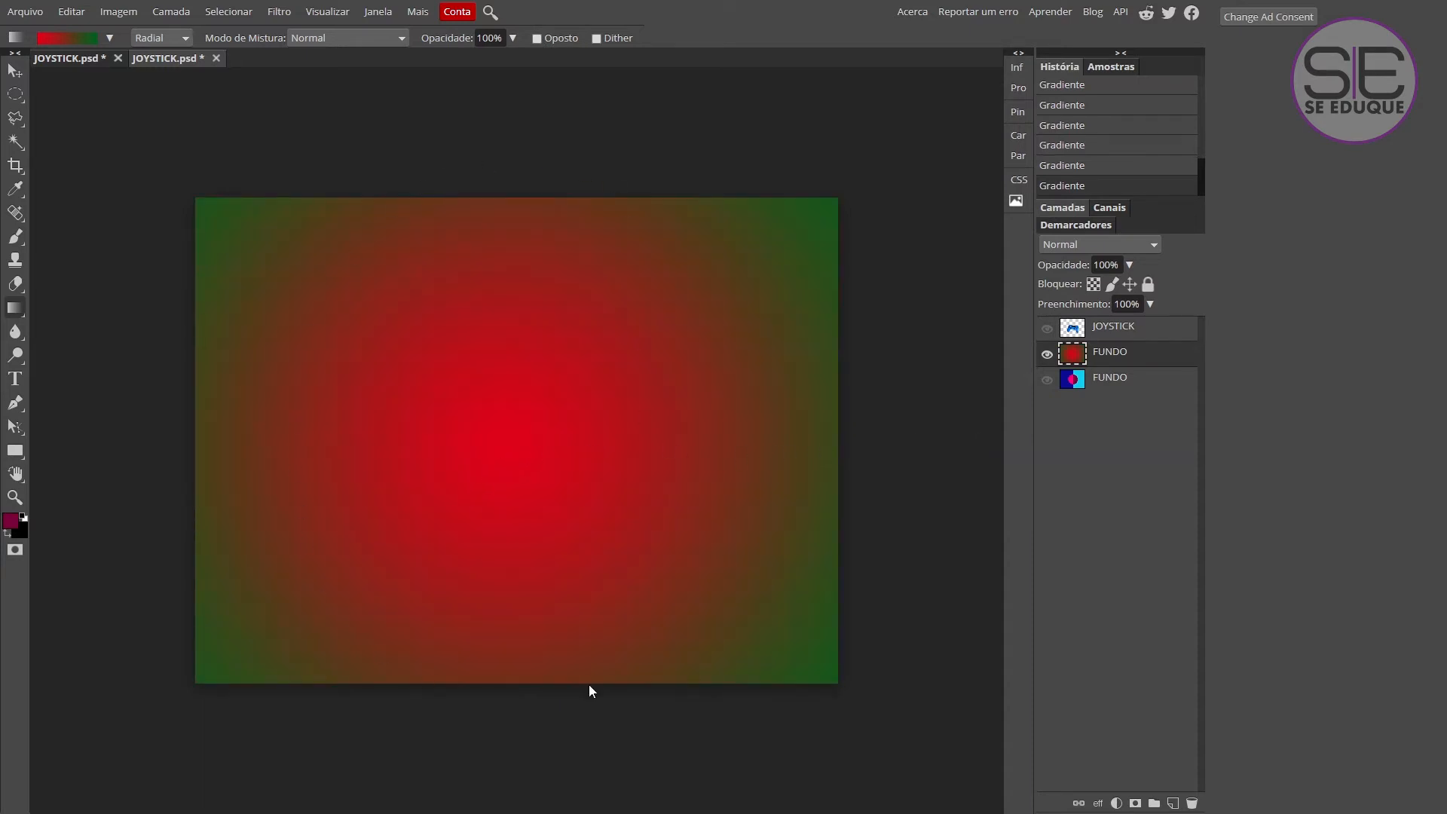
# Choose the black-to-white preset and fill the layer with radial gradients from the central area and from the lower left.
pyautogui.click(109, 37)
pyautogui.click(114, 70)
pyautogui.moveTo(482, 452); pyautogui.dragTo(922, 460)
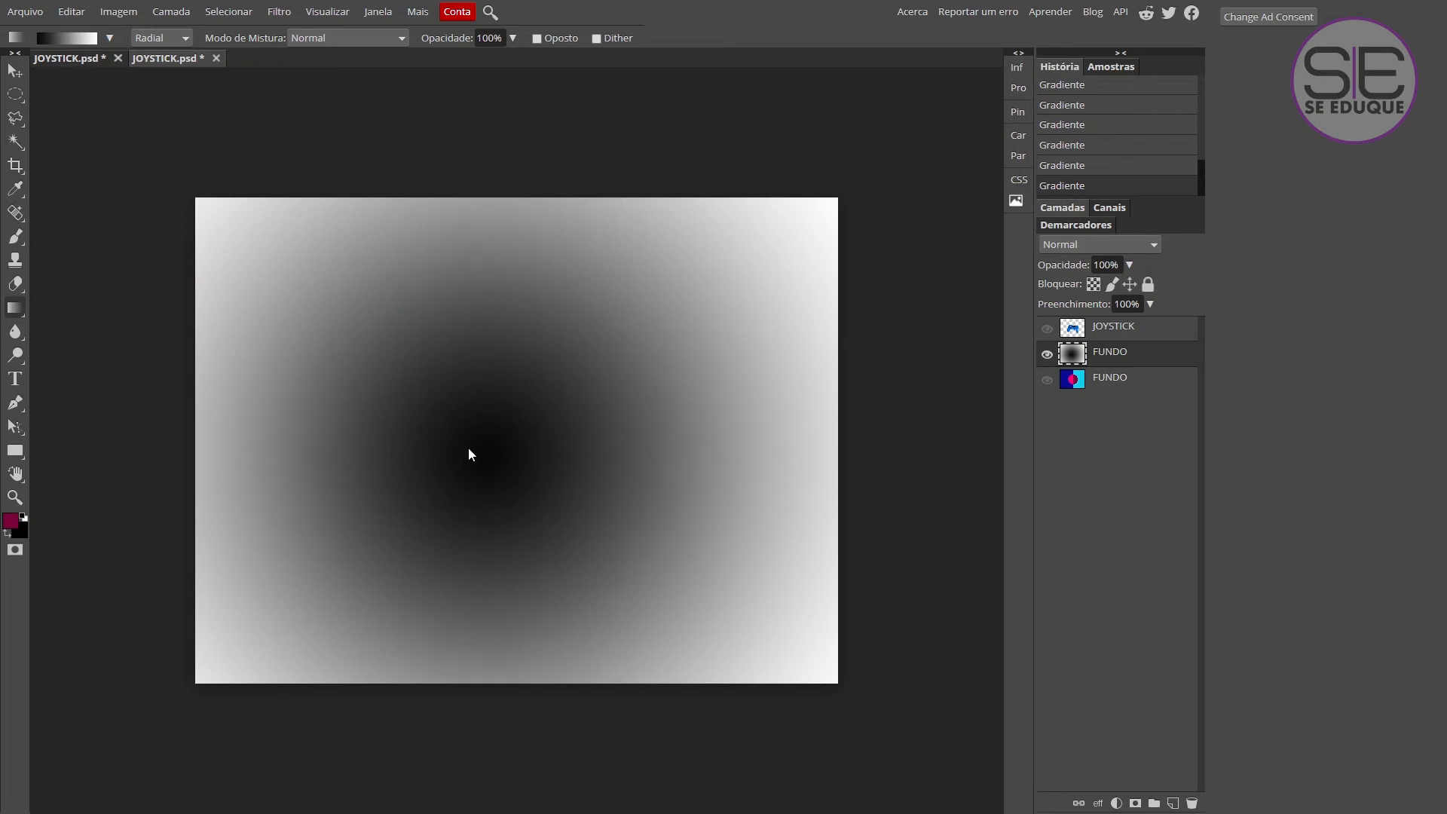
pyautogui.moveTo(407, 446); pyautogui.dragTo(852, 447)
pyautogui.moveTo(466, 462); pyautogui.dragTo(868, 458)
pyautogui.moveTo(517, 440); pyautogui.dragTo(957, 453)
pyautogui.moveTo(357, 633); pyautogui.dragTo(878, 133)
# Choose the blue-red-yellow preset and fill the layer with a radial gradient starting left of centre.
pyautogui.click(110, 39)
pyautogui.click(190, 69)
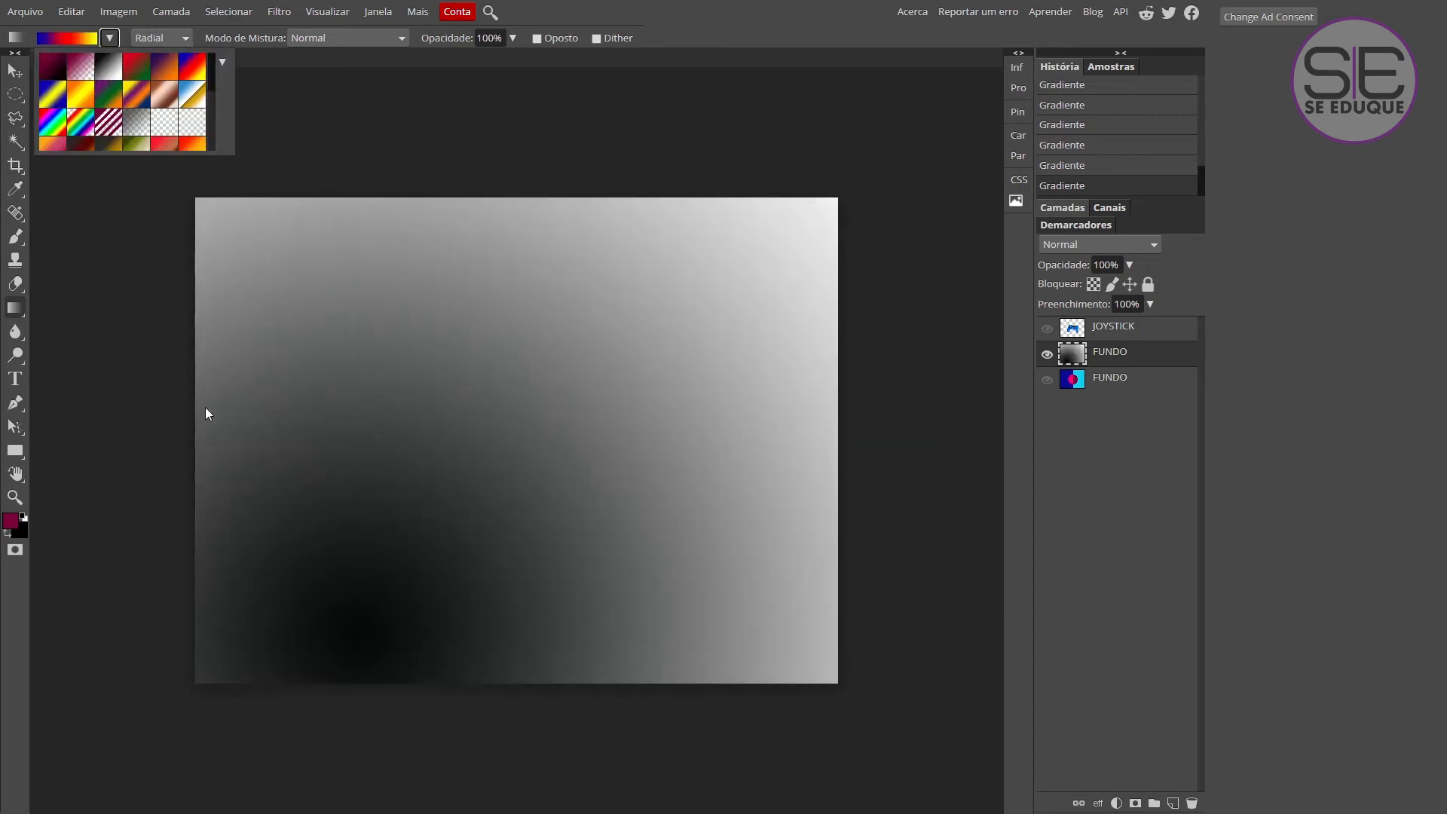
pyautogui.moveTo(372, 437); pyautogui.dragTo(931, 440)
# Choose the blue-white-gold preset and fill the layer with radial gradients from varying start points and directions.
pyautogui.click(110, 39)
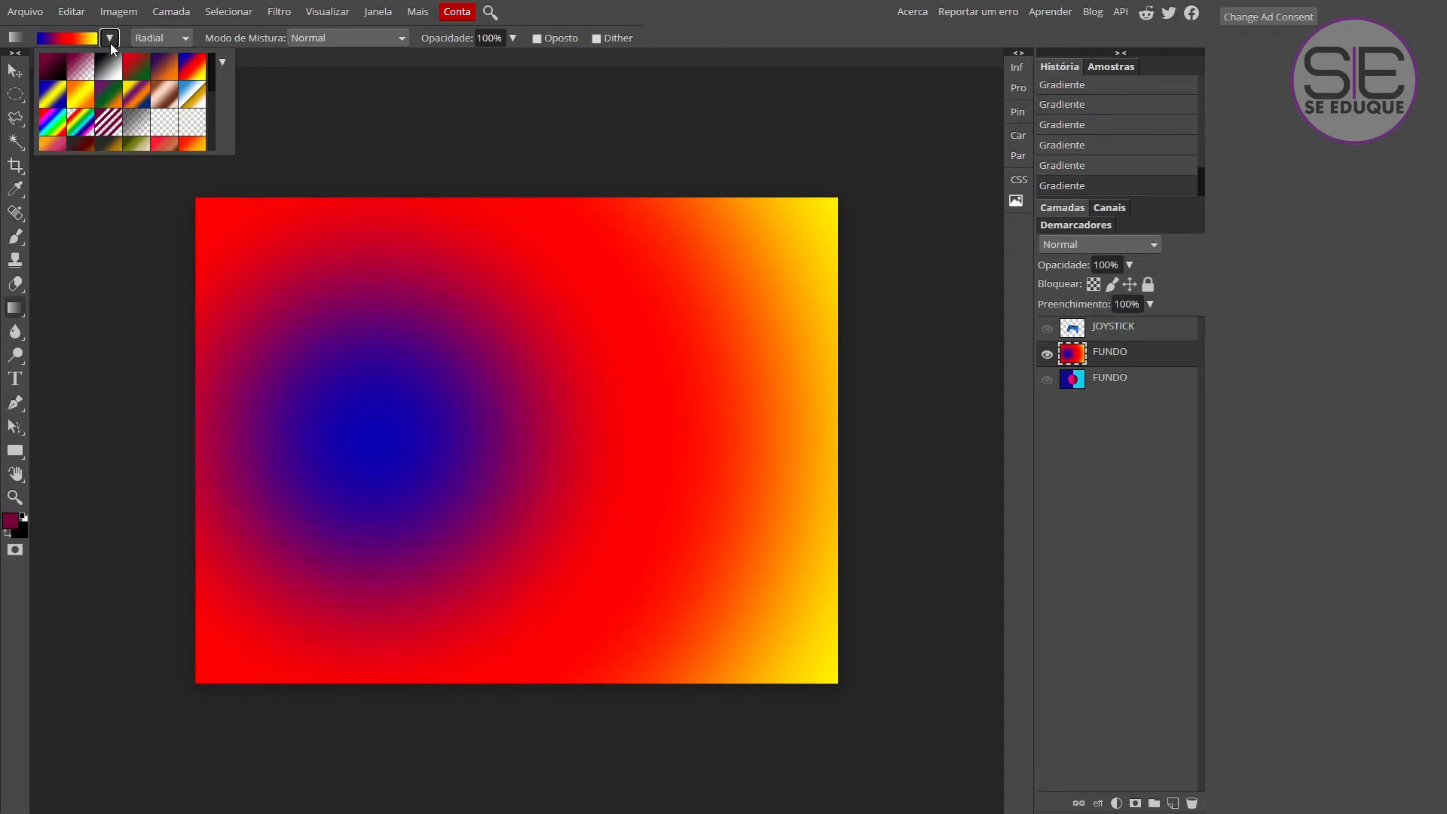
pyautogui.click(197, 96)
pyautogui.moveTo(399, 453); pyautogui.dragTo(904, 464)
pyautogui.moveTo(304, 428); pyautogui.dragTo(947, 414)
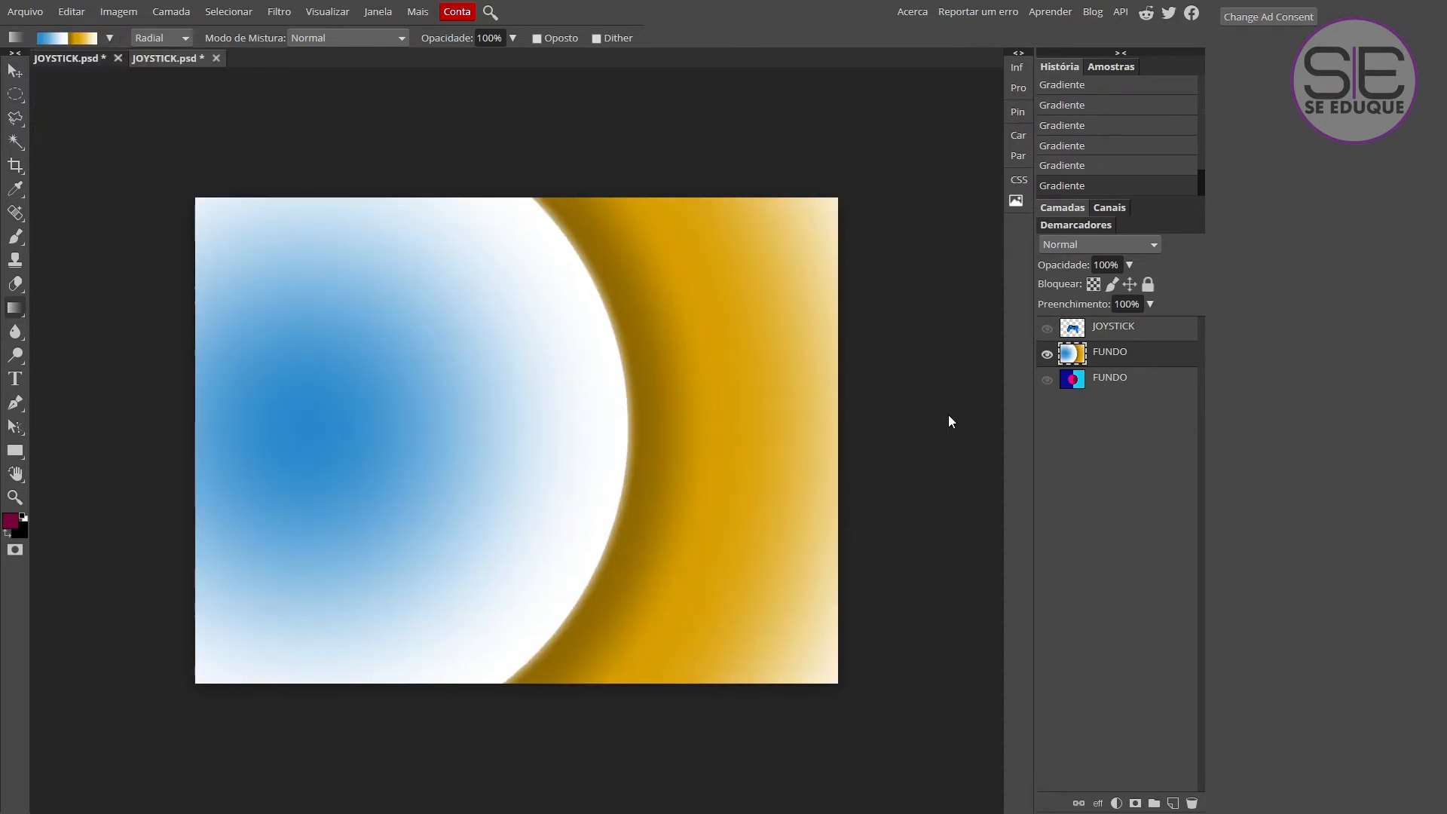
pyautogui.moveTo(80, 413); pyautogui.dragTo(924, 406)
pyautogui.moveTo(439, 527); pyautogui.dragTo(926, 88)
pyautogui.moveTo(495, 133); pyautogui.dragTo(569, 811)
pyautogui.moveTo(188, 510); pyautogui.dragTo(872, 500)
pyautogui.moveTo(346, 430); pyautogui.dragTo(847, 418)
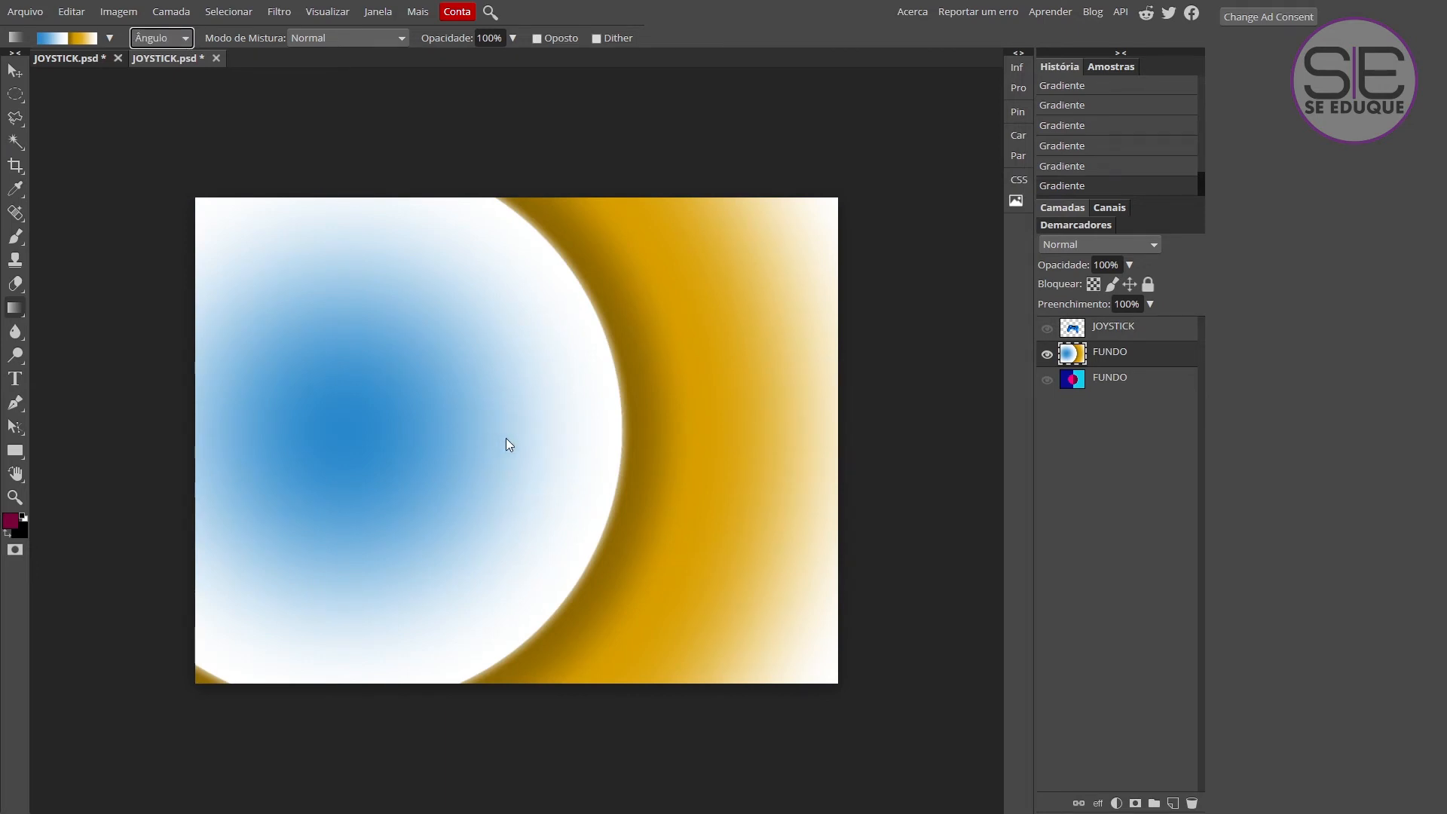
# Fill the layer with an Ângulo gradient from the canvas centre, and redraw it with the blue-red-yellow preset.
pyautogui.moveTo(505, 440); pyautogui.dragTo(870, 434)
pyautogui.click(109, 38)
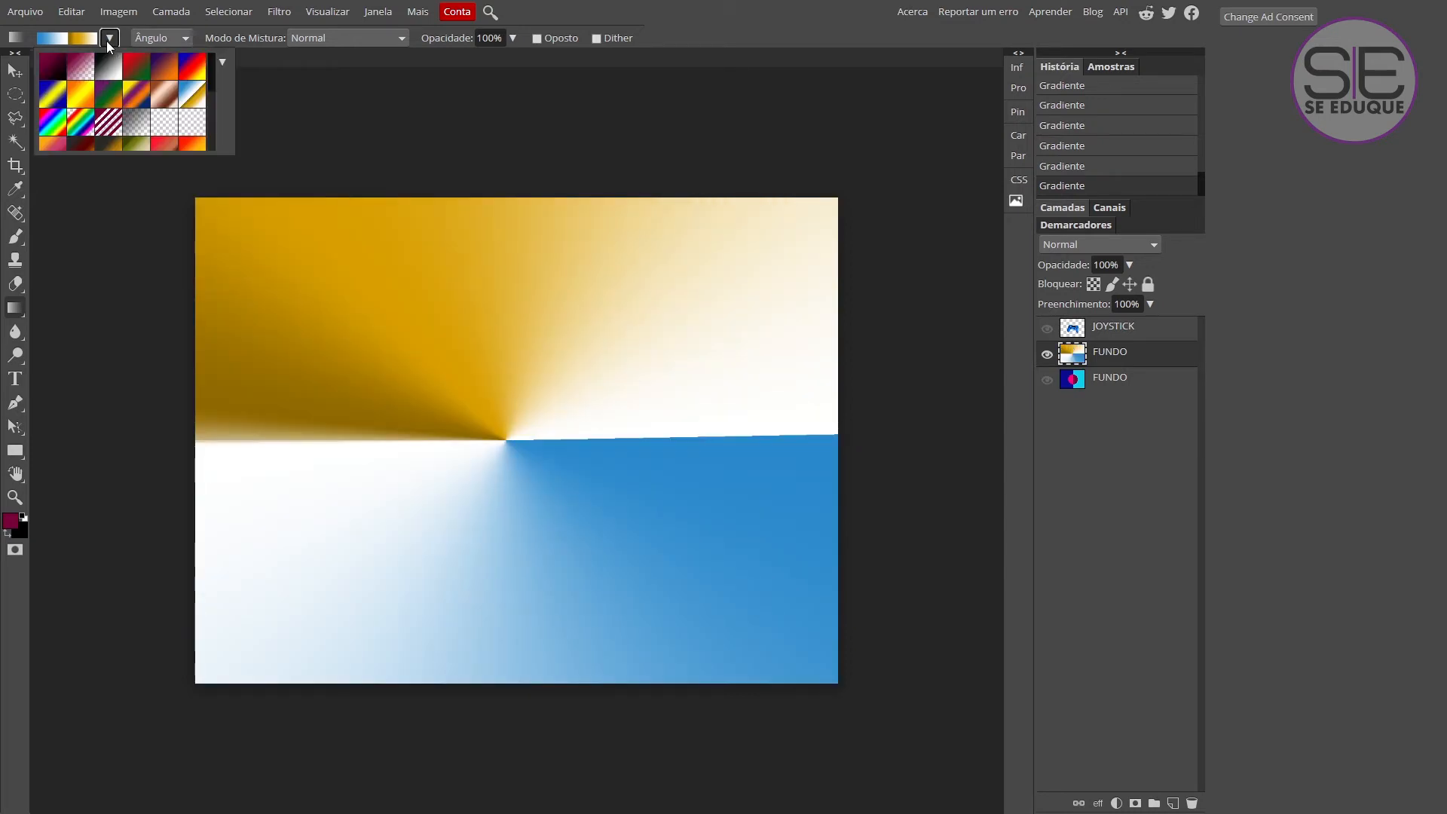
pyautogui.click(191, 69)
pyautogui.moveTo(508, 442); pyautogui.dragTo(894, 441)
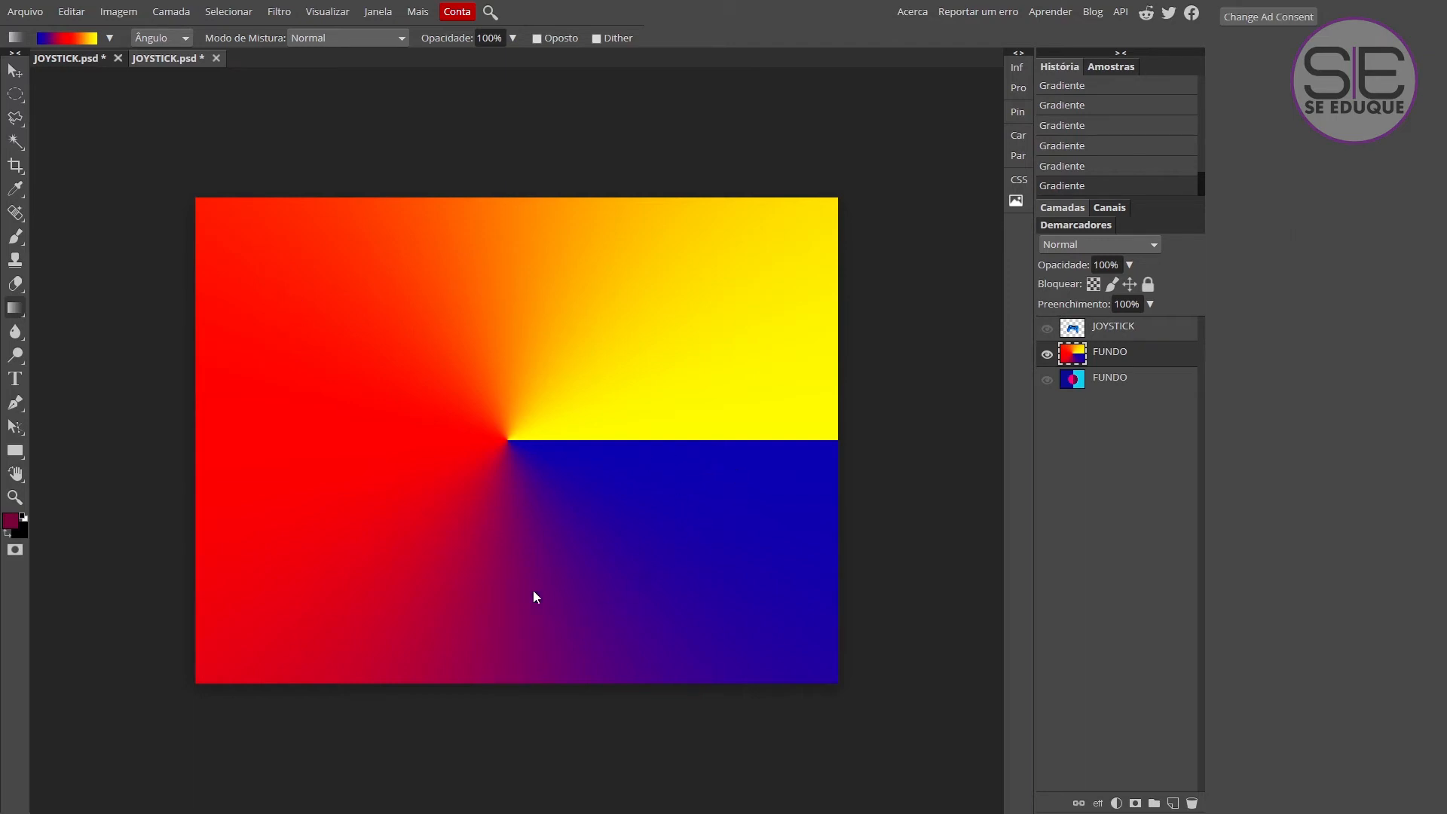
# Redraw the angle gradient from the centre towards the upper-right corner, and horizontally with the colours reversed.
pyautogui.moveTo(513, 440); pyautogui.dragTo(957, 111)
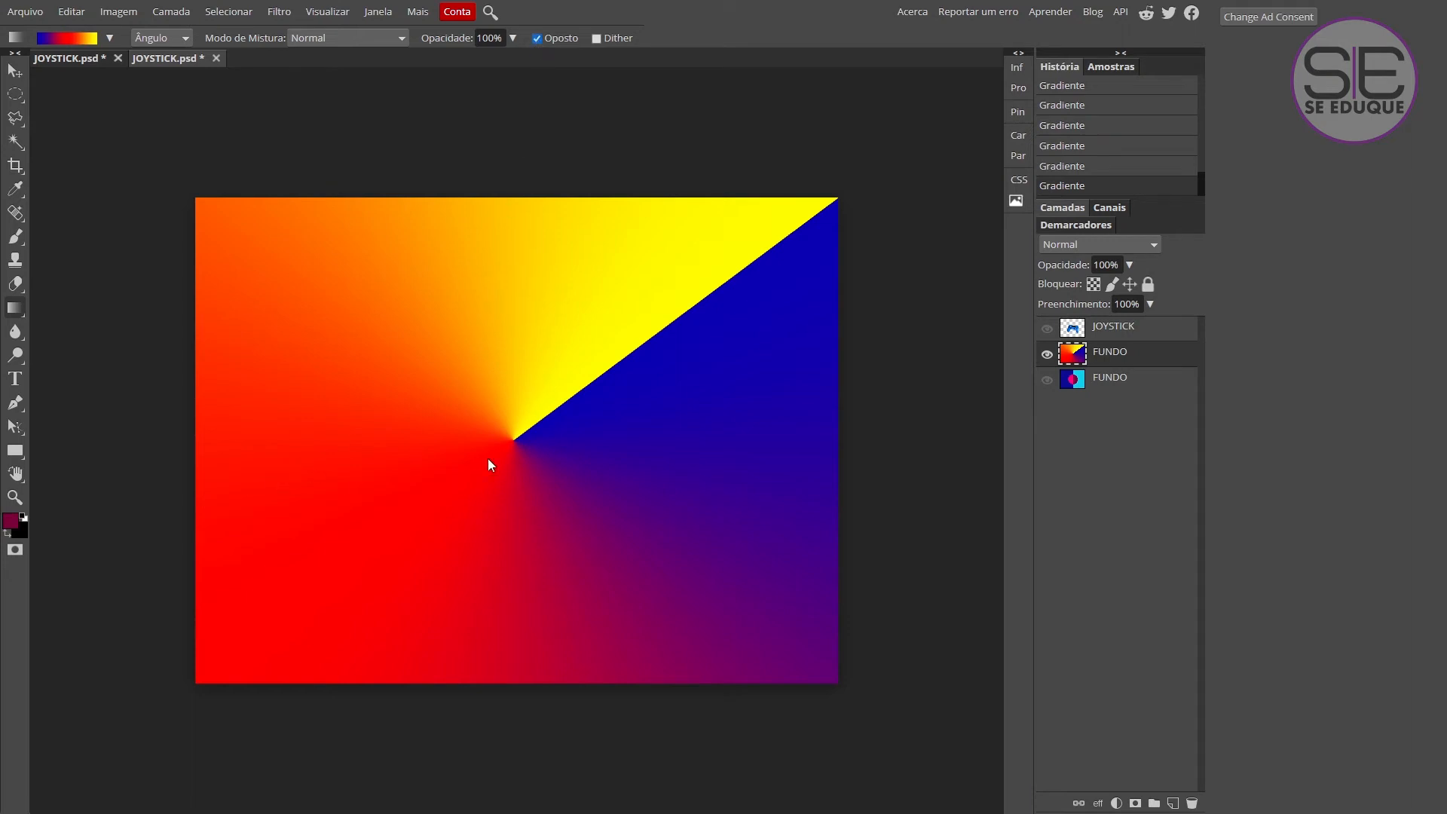
pyautogui.moveTo(514, 436); pyautogui.dragTo(922, 445)
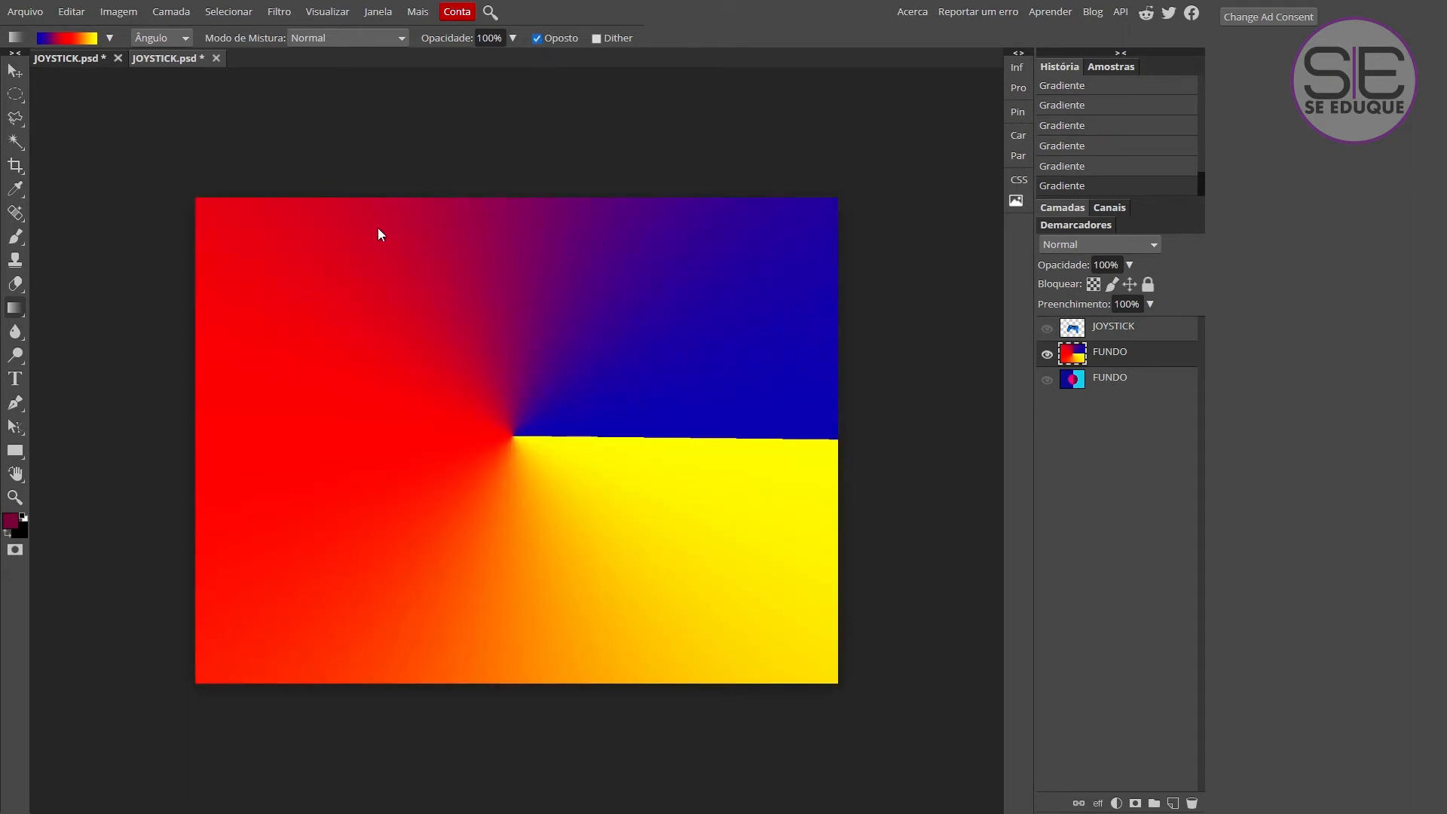
# Fill the layer with a reversed Refletido gradient across its width, and replace it with an unreversed Linear gradient.
pyautogui.press('Down')
pyautogui.moveTo(115, 439); pyautogui.dragTo(891, 420)
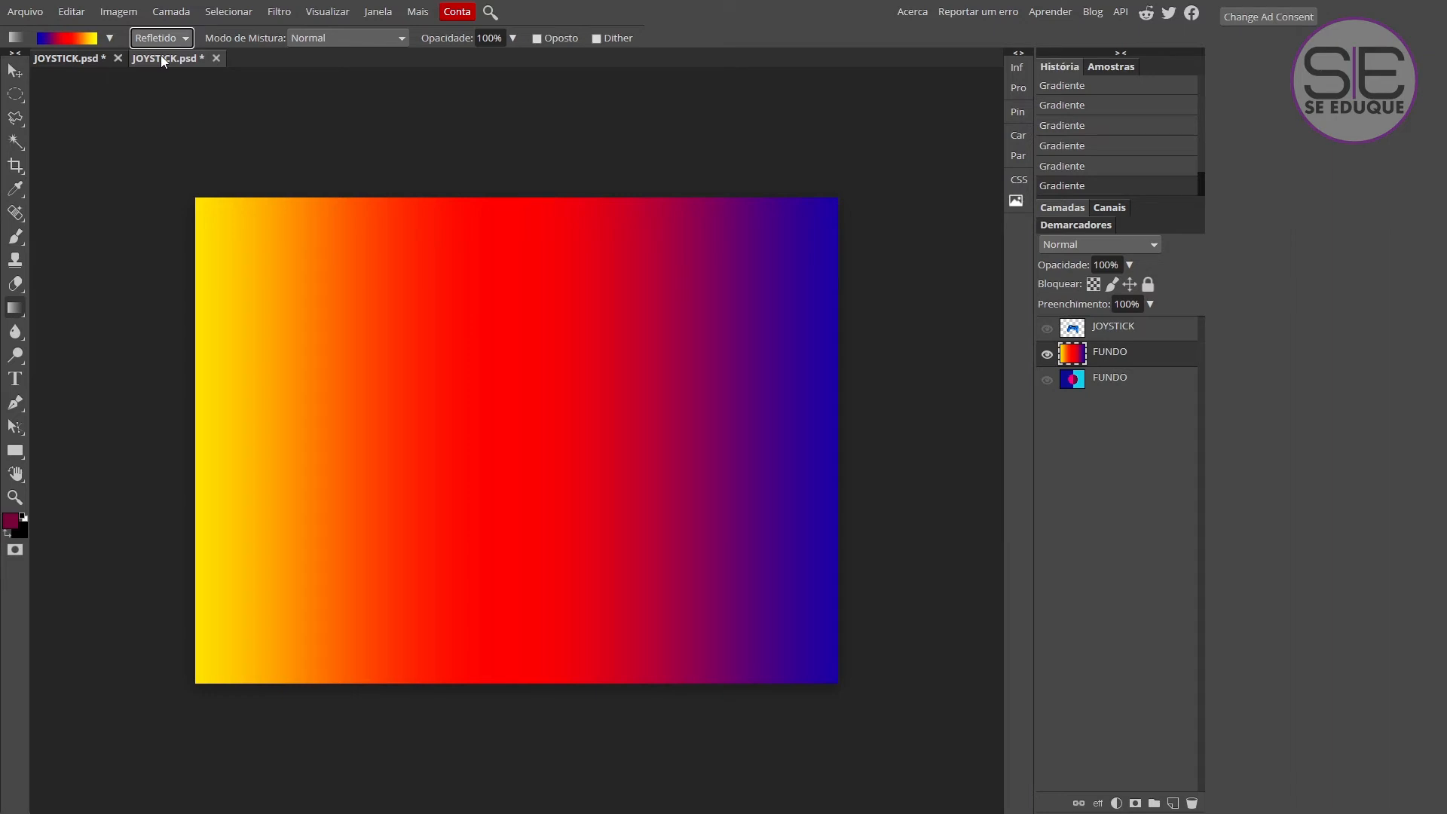
pyautogui.moveTo(109, 383); pyautogui.dragTo(898, 385)
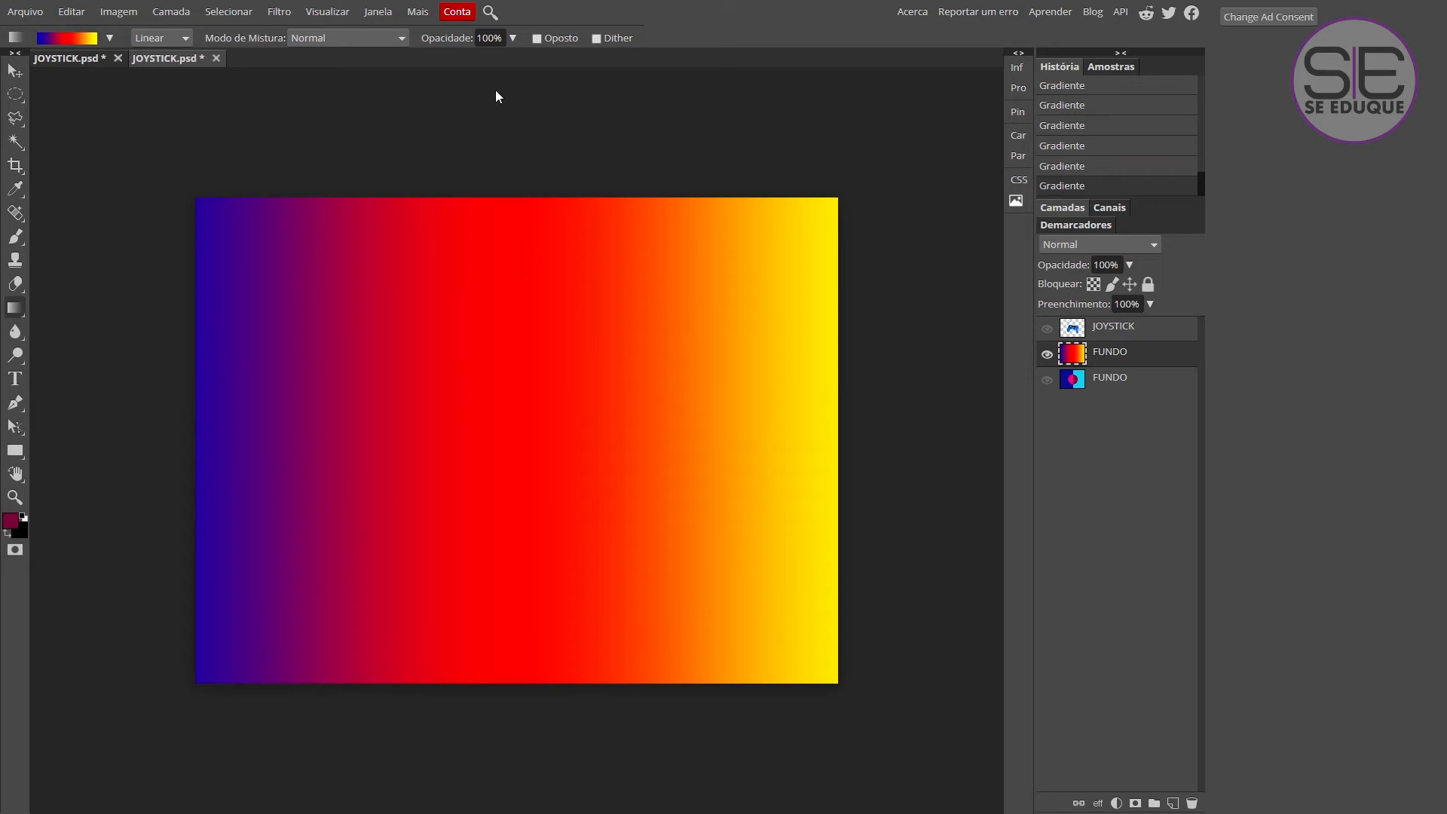
# Fill the layer with a Refletido gradient from the canvas centre, drawn horizontally both ways, and redraw it vertically both ways.
pyautogui.click(160, 101)
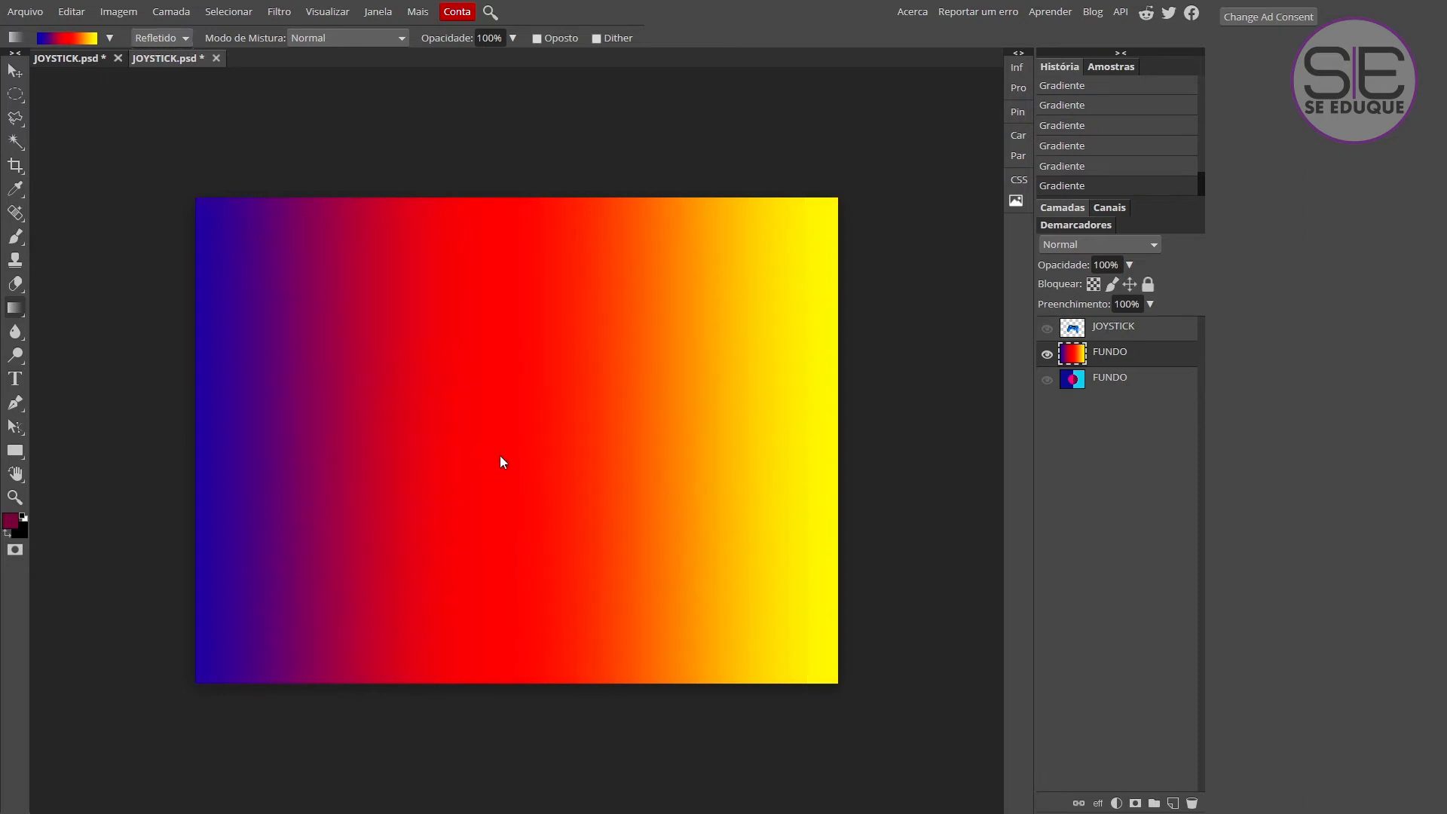
pyautogui.moveTo(499, 455); pyautogui.dragTo(923, 458)
pyautogui.moveTo(538, 460); pyautogui.dragTo(120, 455)
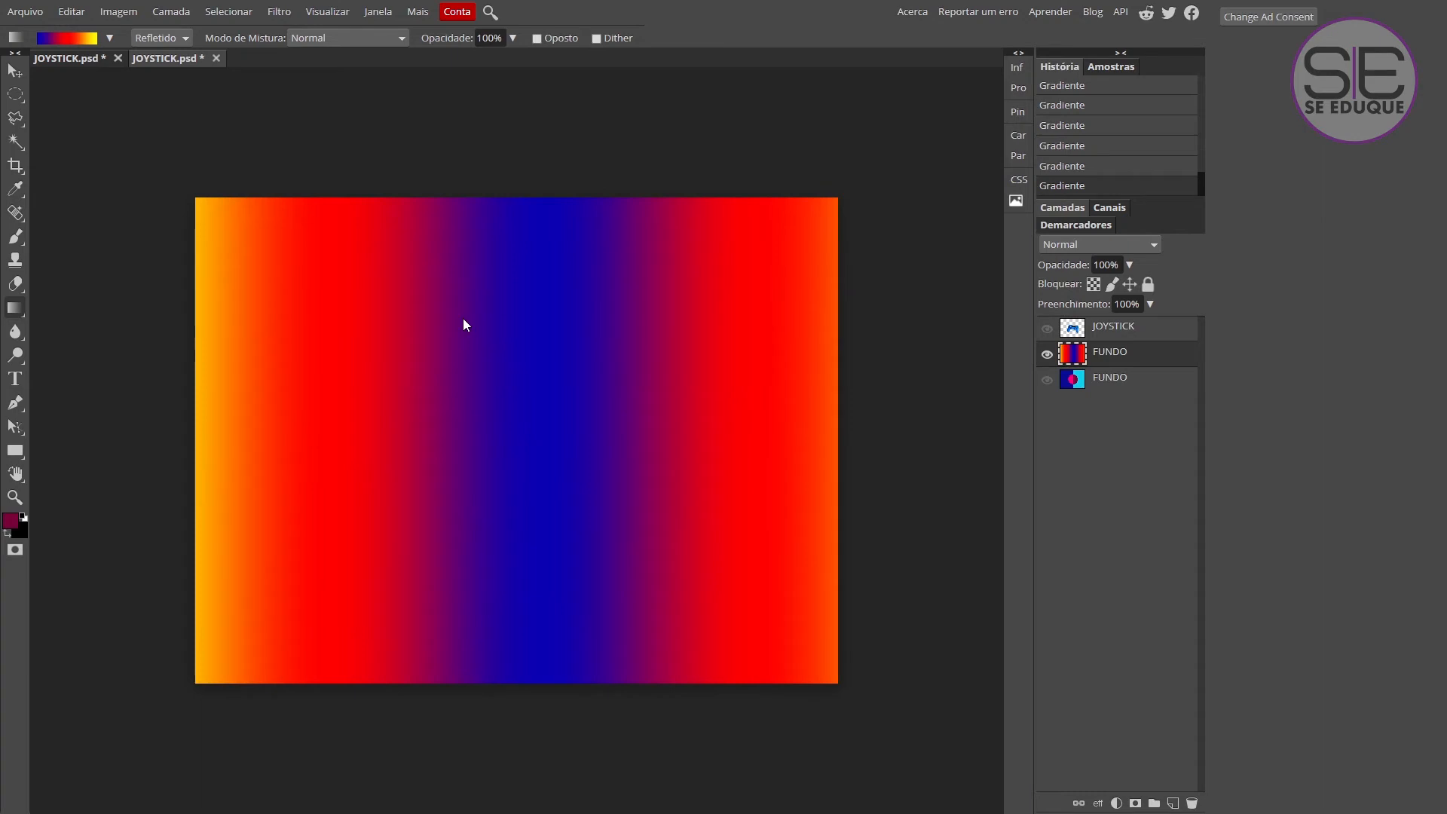
pyautogui.moveTo(509, 403); pyautogui.dragTo(504, 725)
pyautogui.moveTo(515, 467); pyautogui.dragTo(532, 120)
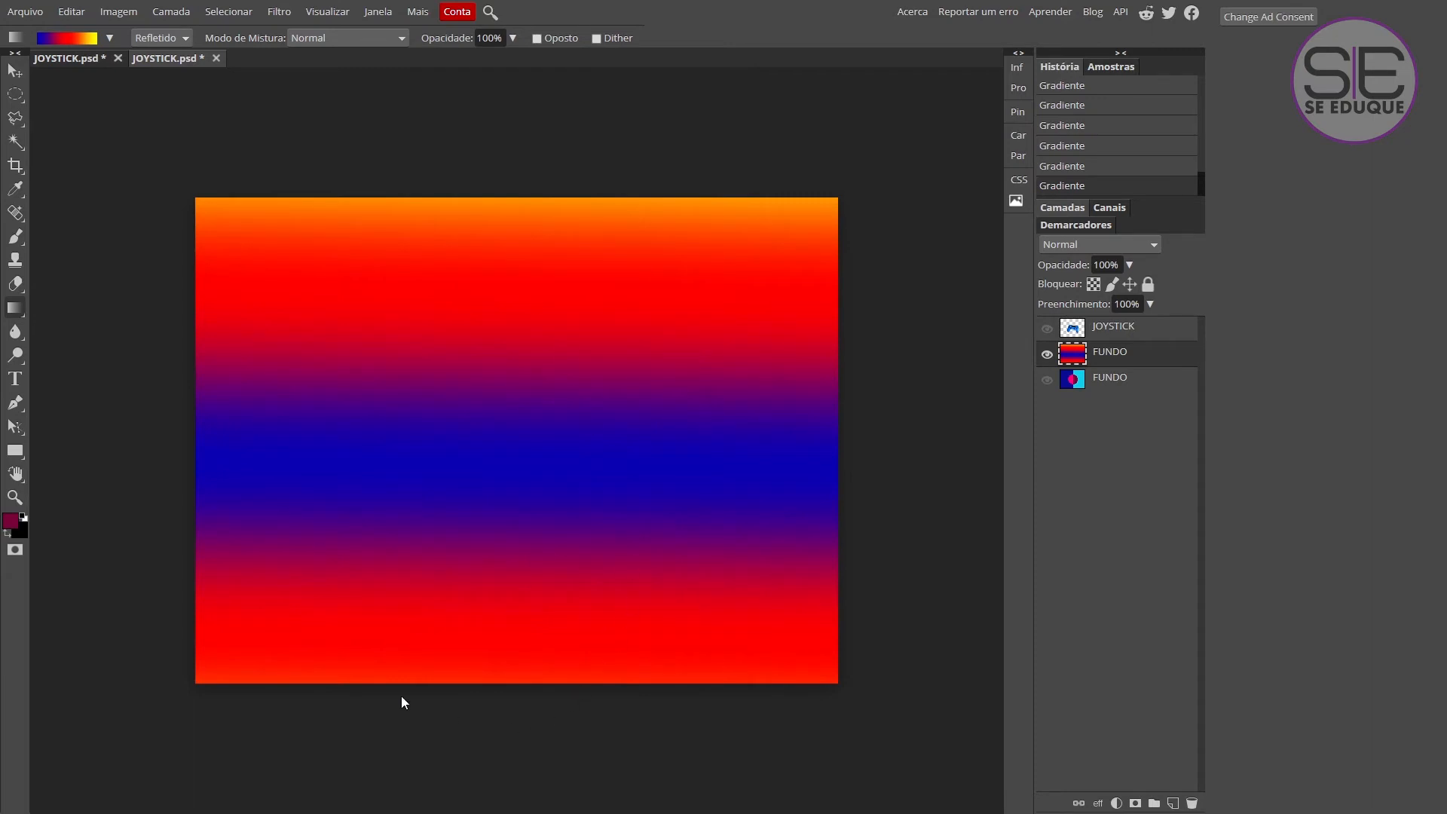
# Redraw the reflected gradient horizontally from the centre, vertically over the full height, and from the left edge across the full width.
pyautogui.moveTo(487, 470); pyautogui.dragTo(870, 466)
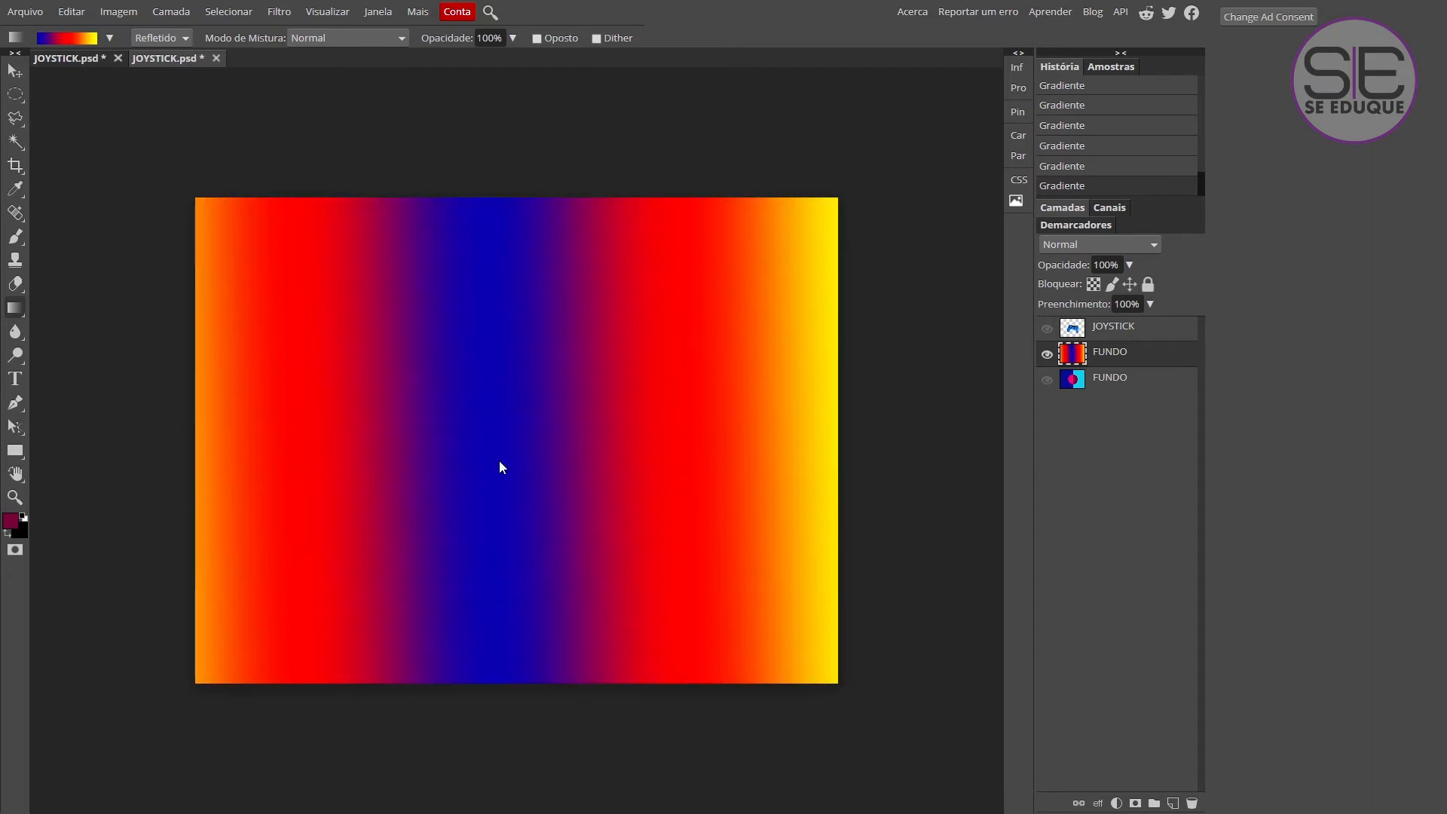
pyautogui.moveTo(510, 455); pyautogui.dragTo(920, 455)
pyautogui.moveTo(509, 146); pyautogui.dragTo(514, 728)
pyautogui.moveTo(222, 481); pyautogui.dragTo(905, 482)
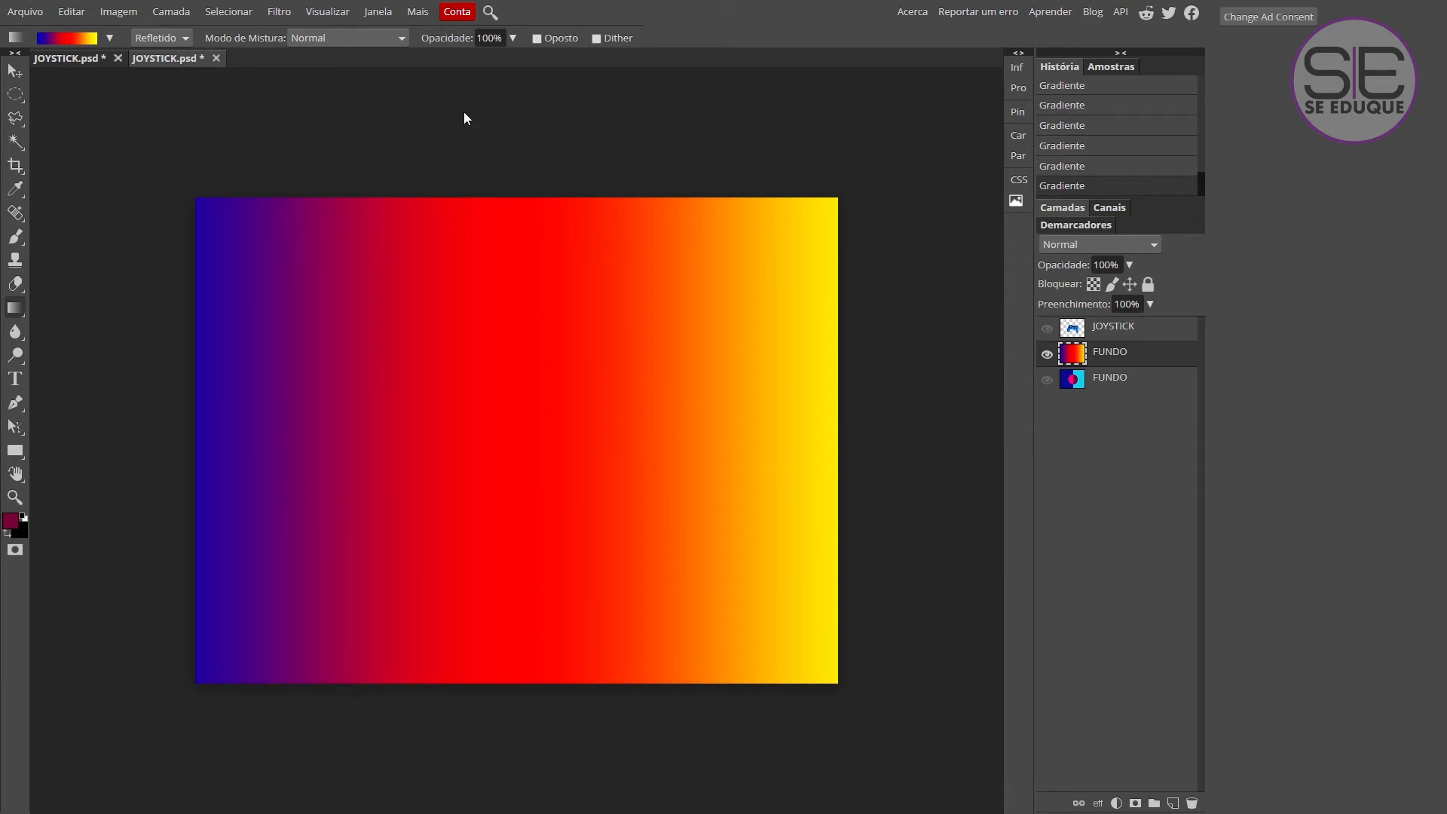
# Fill the layer with a Diamante gradient from the canvas centre outwards, and make the JOYSTICK layer visible over it.
pyautogui.click(155, 116)
pyautogui.moveTo(498, 452); pyautogui.dragTo(913, 455)
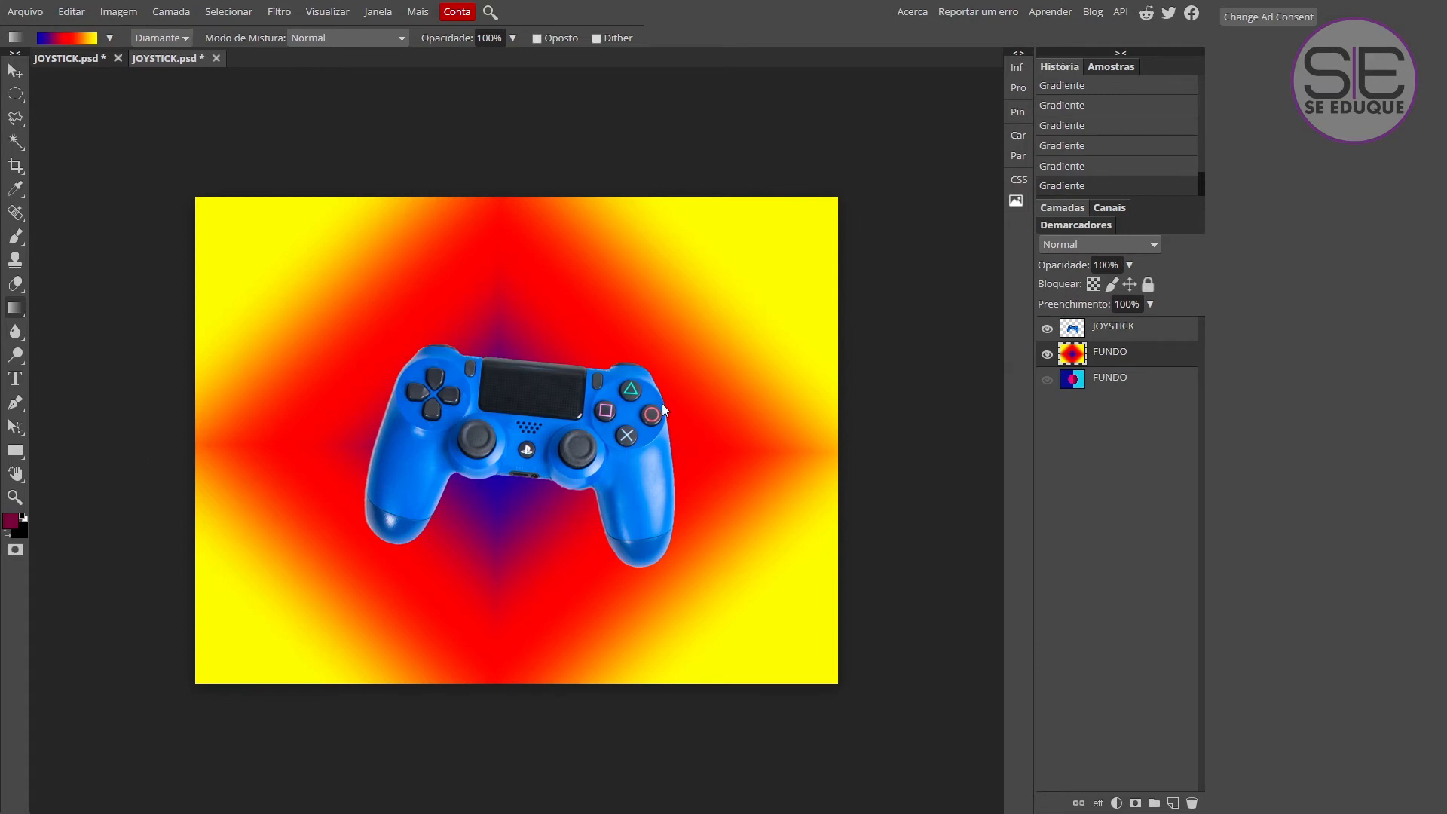
pyautogui.click(1047, 329)
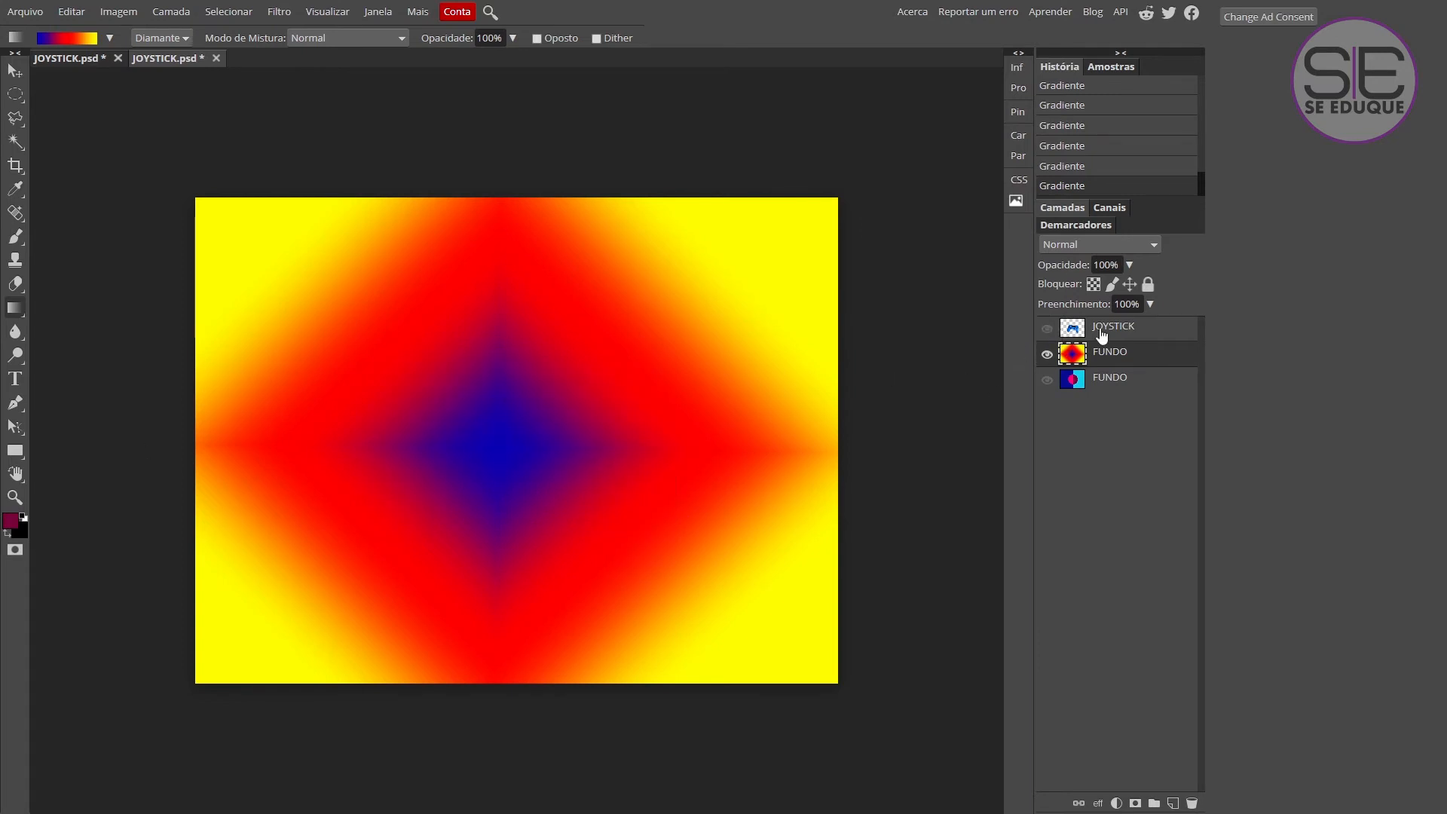
pyautogui.click(1048, 330)
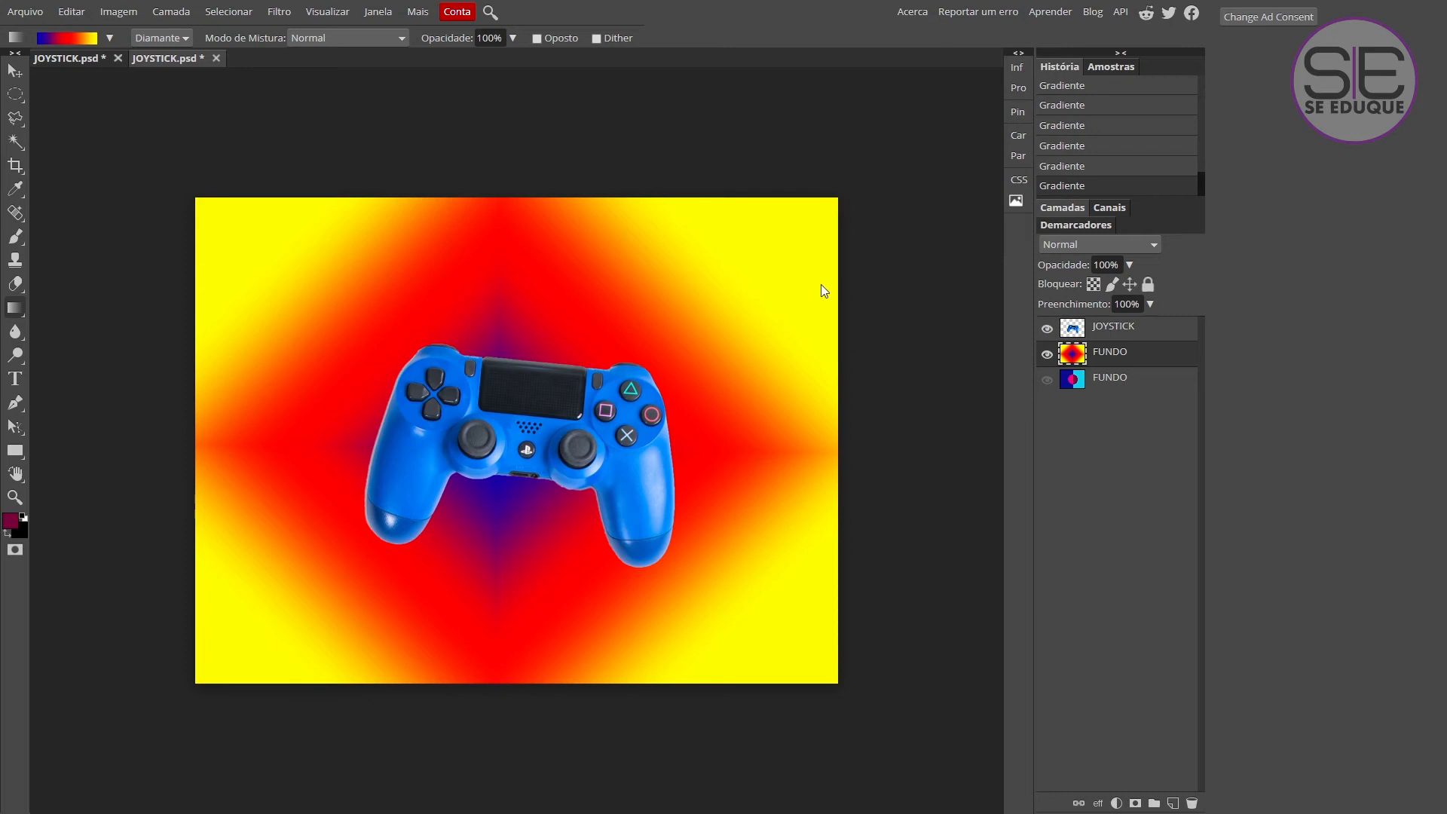
# Redraw the diamond gradient from the left edge and the lower-left corner, and replace it with a horizontal Linear gradient.
pyautogui.moveTo(153, 427); pyautogui.dragTo(874, 422)
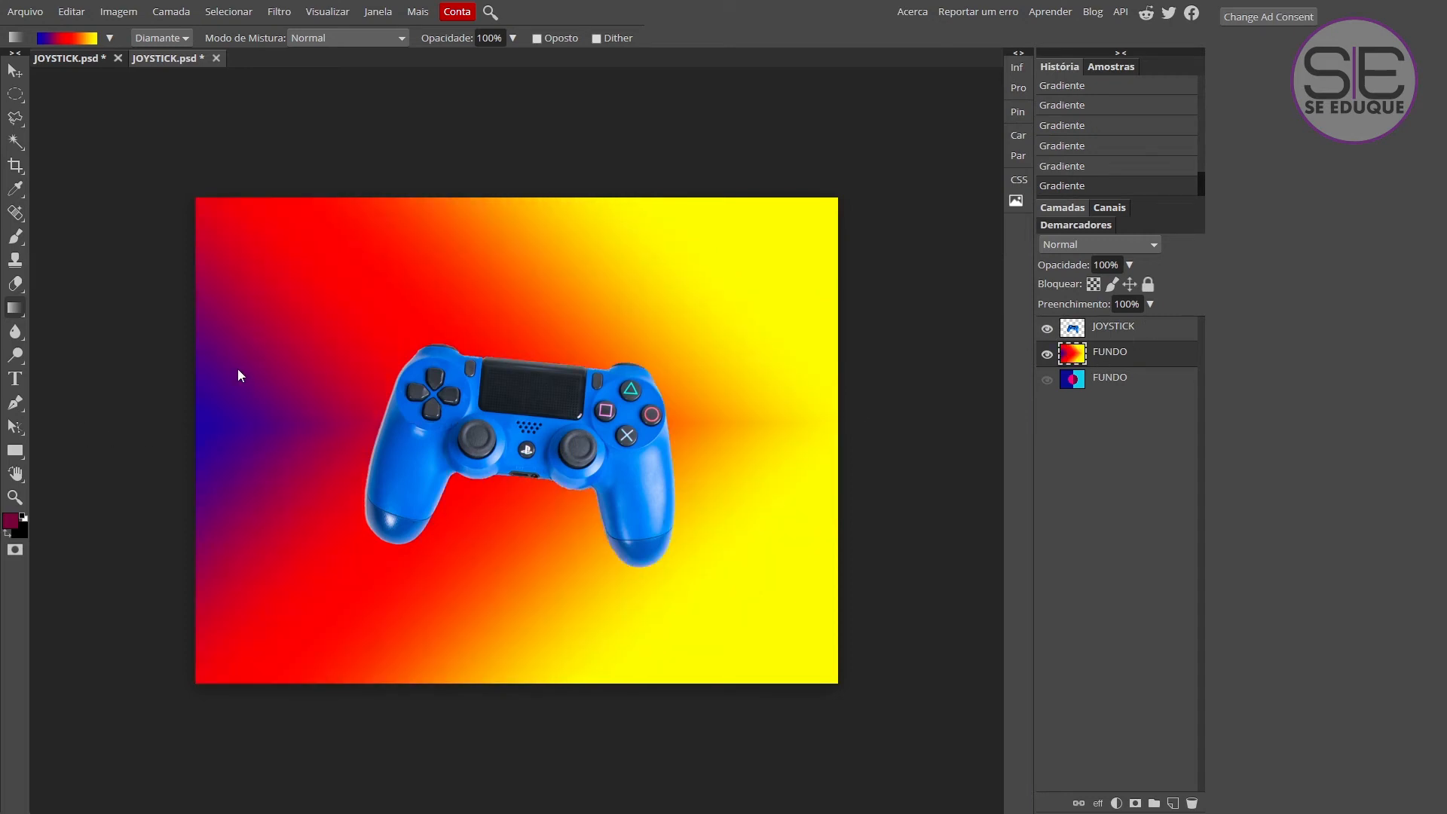
pyautogui.moveTo(154, 426); pyautogui.dragTo(934, 431)
pyautogui.moveTo(160, 723); pyautogui.dragTo(882, 188)
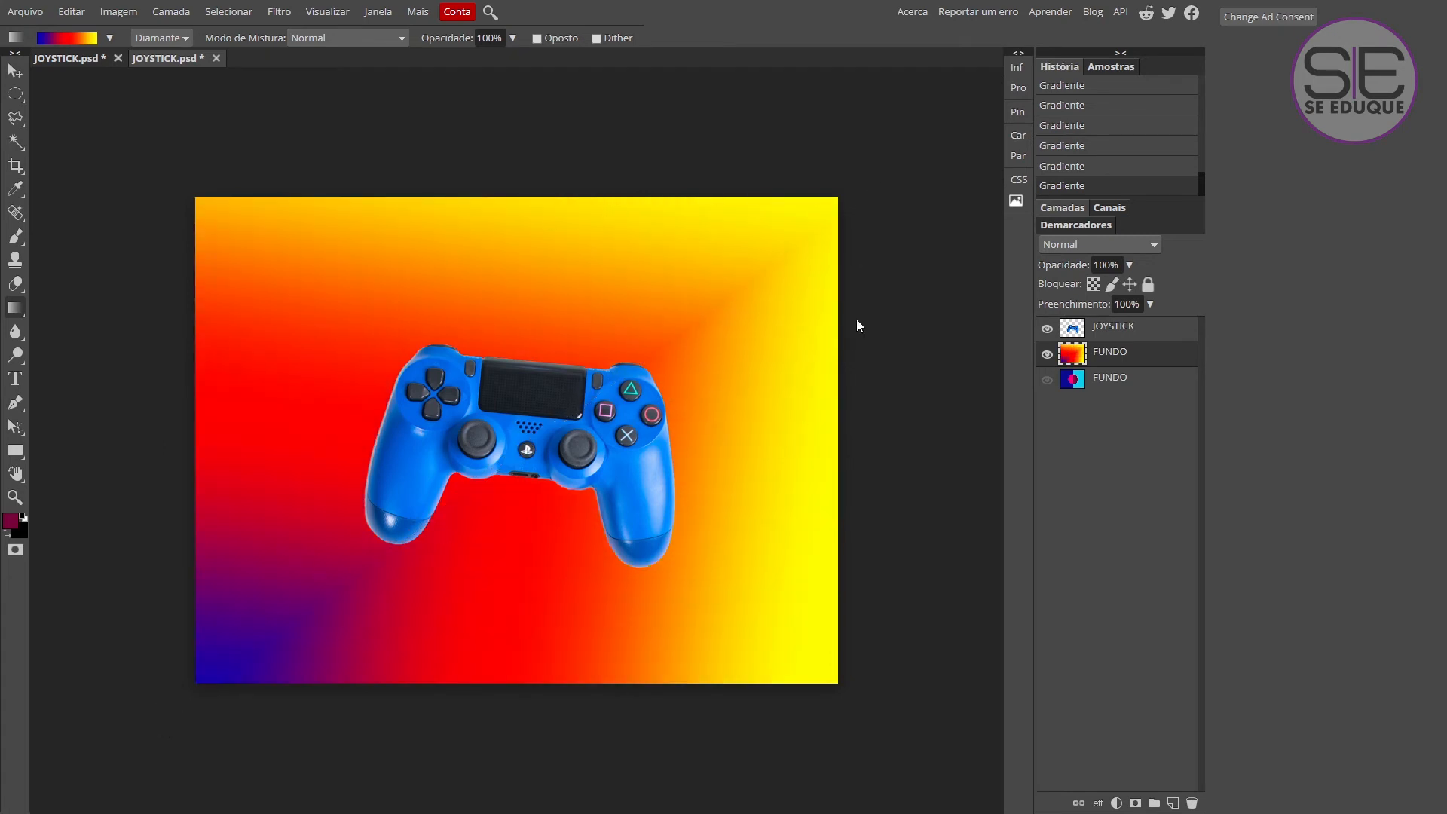
pyautogui.moveTo(142, 442); pyautogui.dragTo(923, 446)
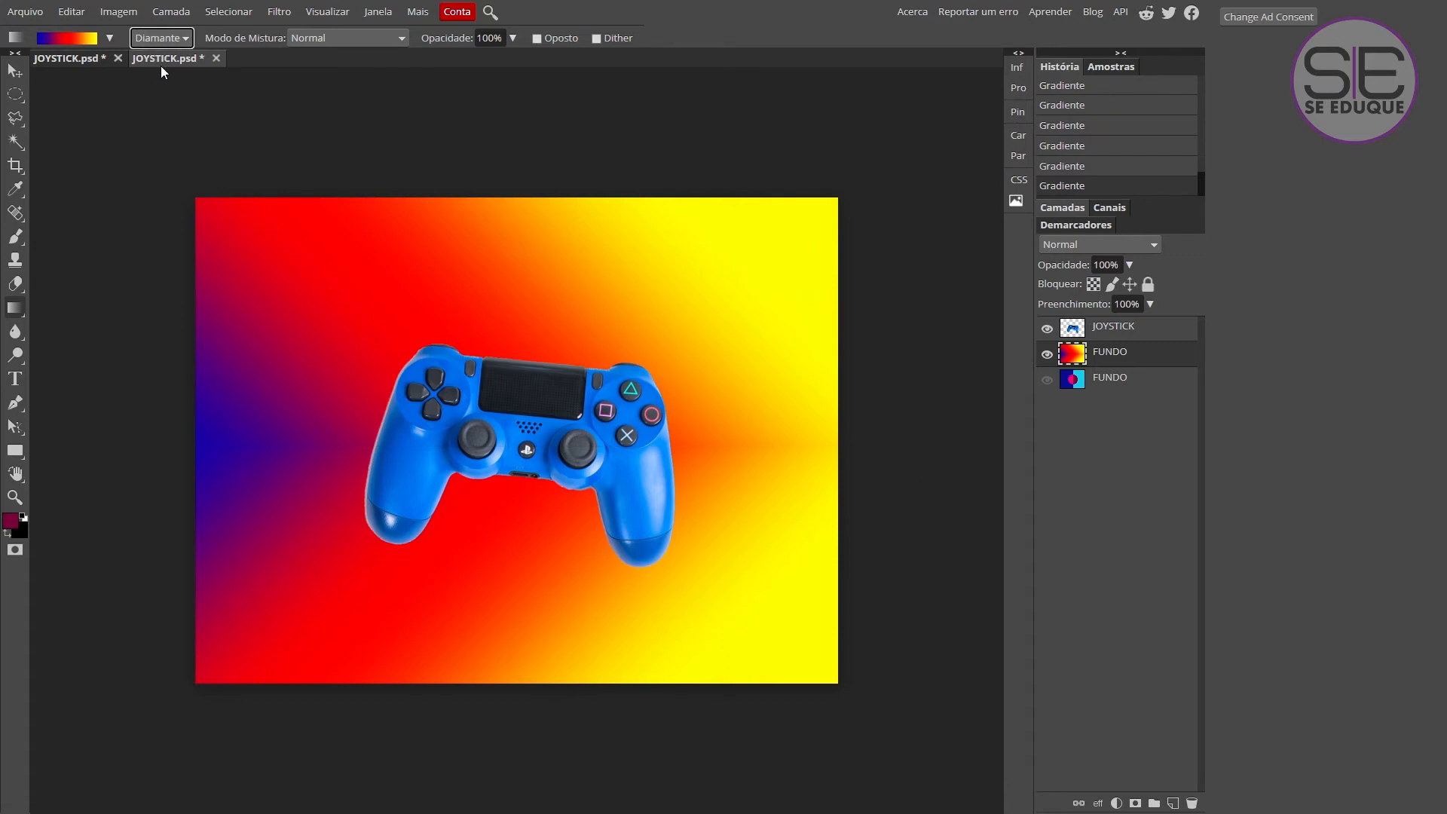
pyautogui.moveTo(140, 440); pyautogui.dragTo(800, 441)
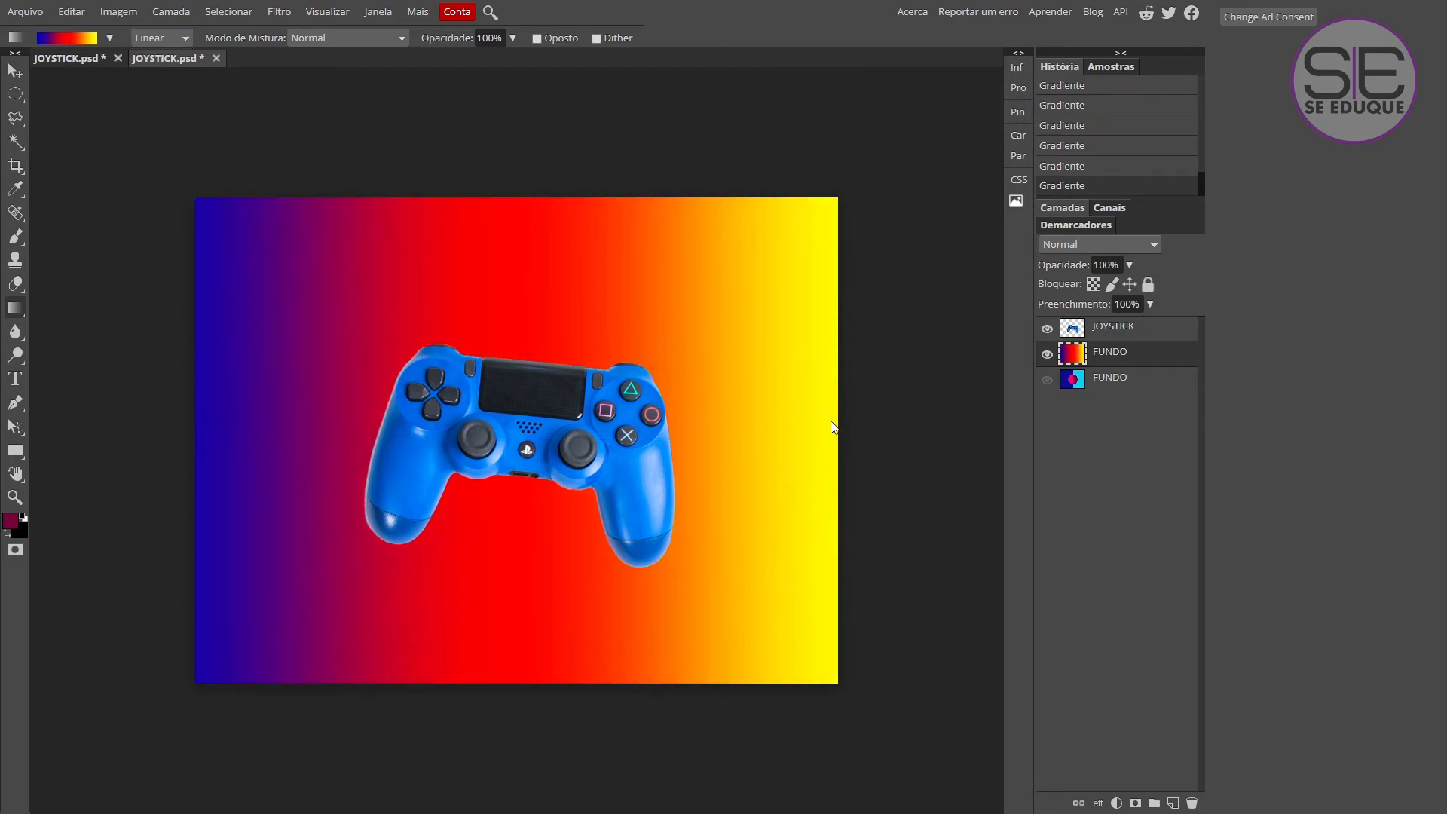
# Open the gradient editor for the blue-red-yellow gradient and move its window clear of the canvas.
pyautogui.click(108, 38)
pyautogui.click(72, 38)
pyautogui.moveTo(626, 156); pyautogui.dragTo(889, 57)
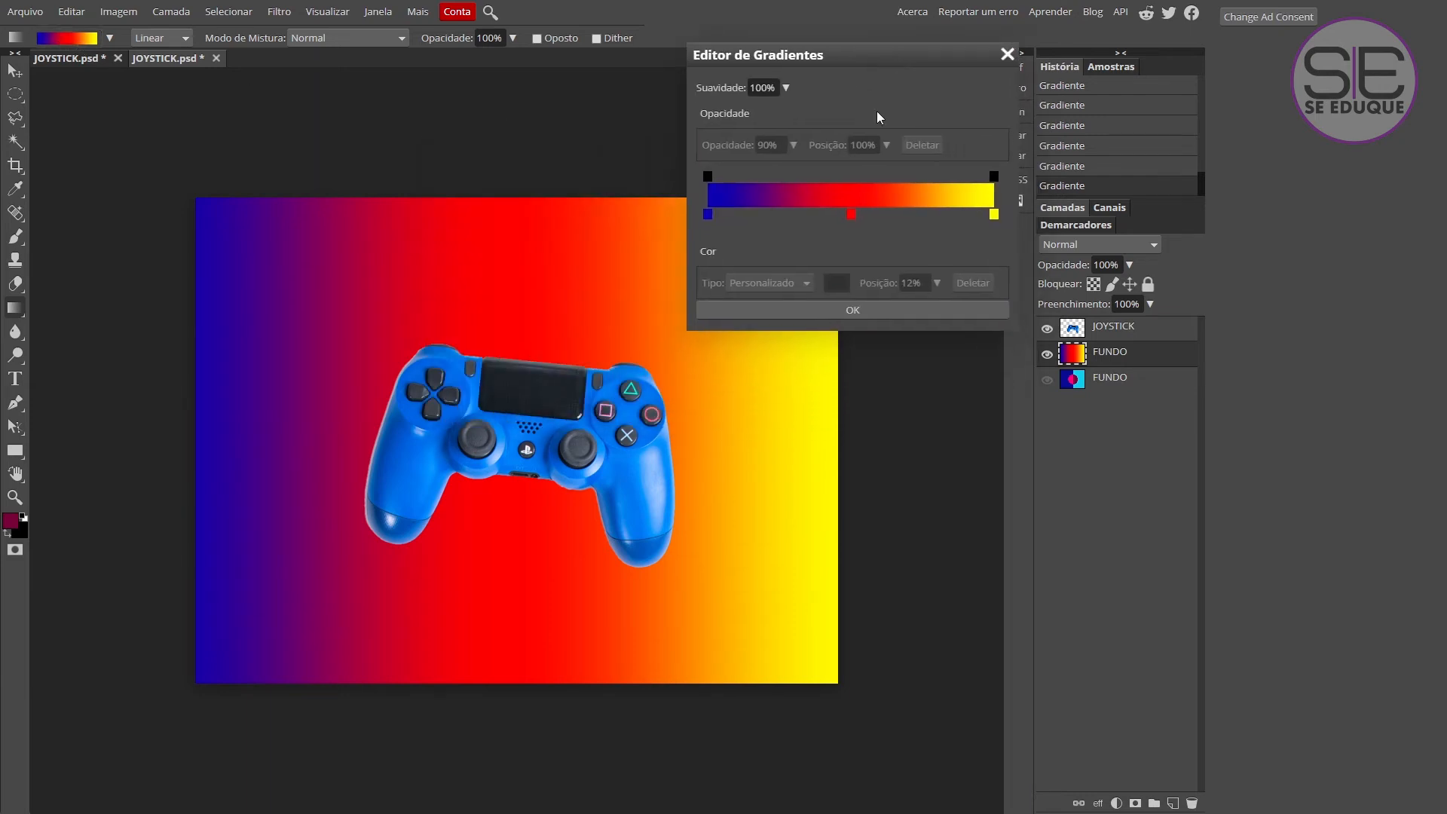
pyautogui.moveTo(874, 58); pyautogui.dragTo(1115, 181)
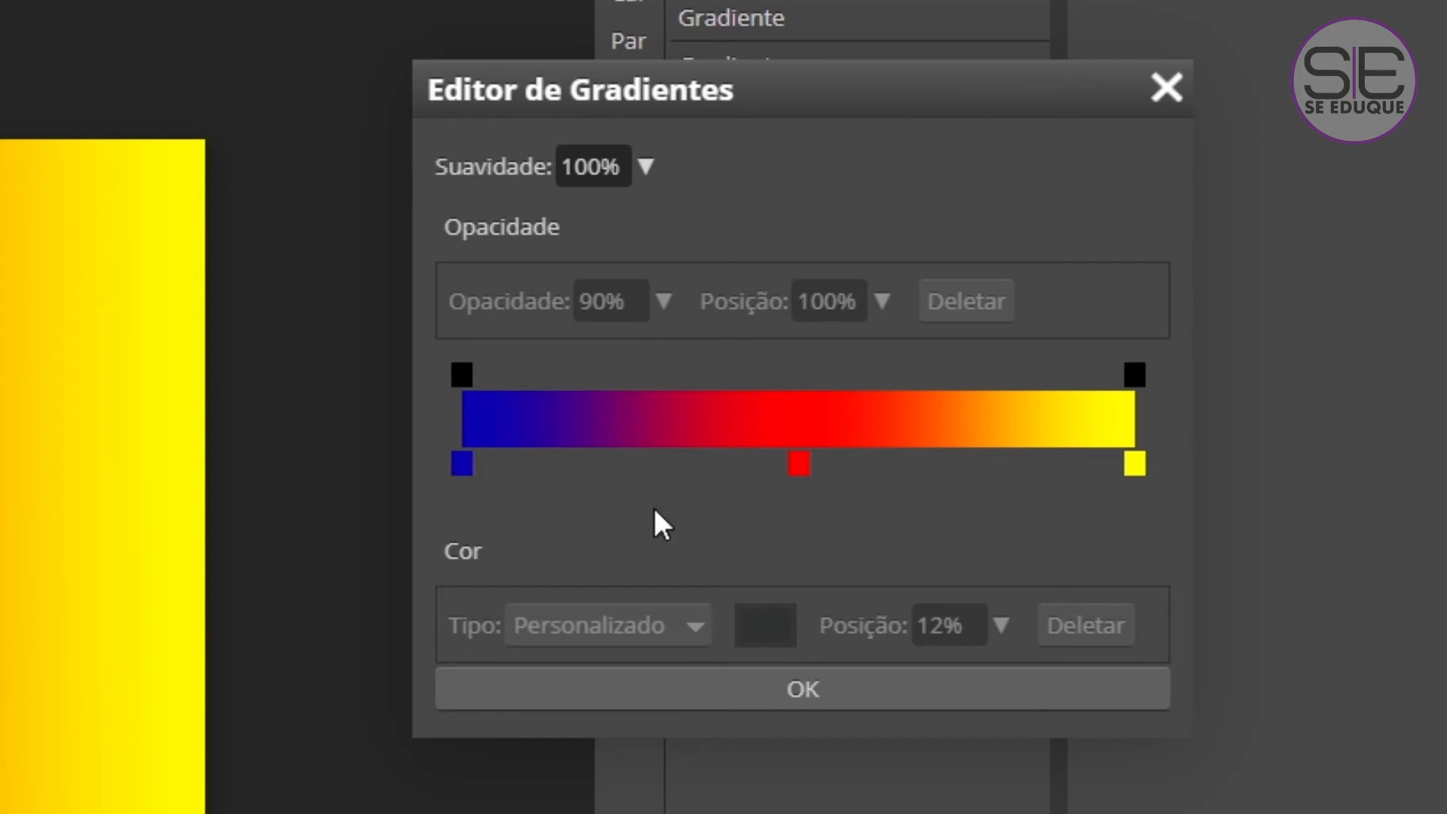
# Change the gradient's blue colour stop at 0% to green 10b200.
pyautogui.click(461, 471)
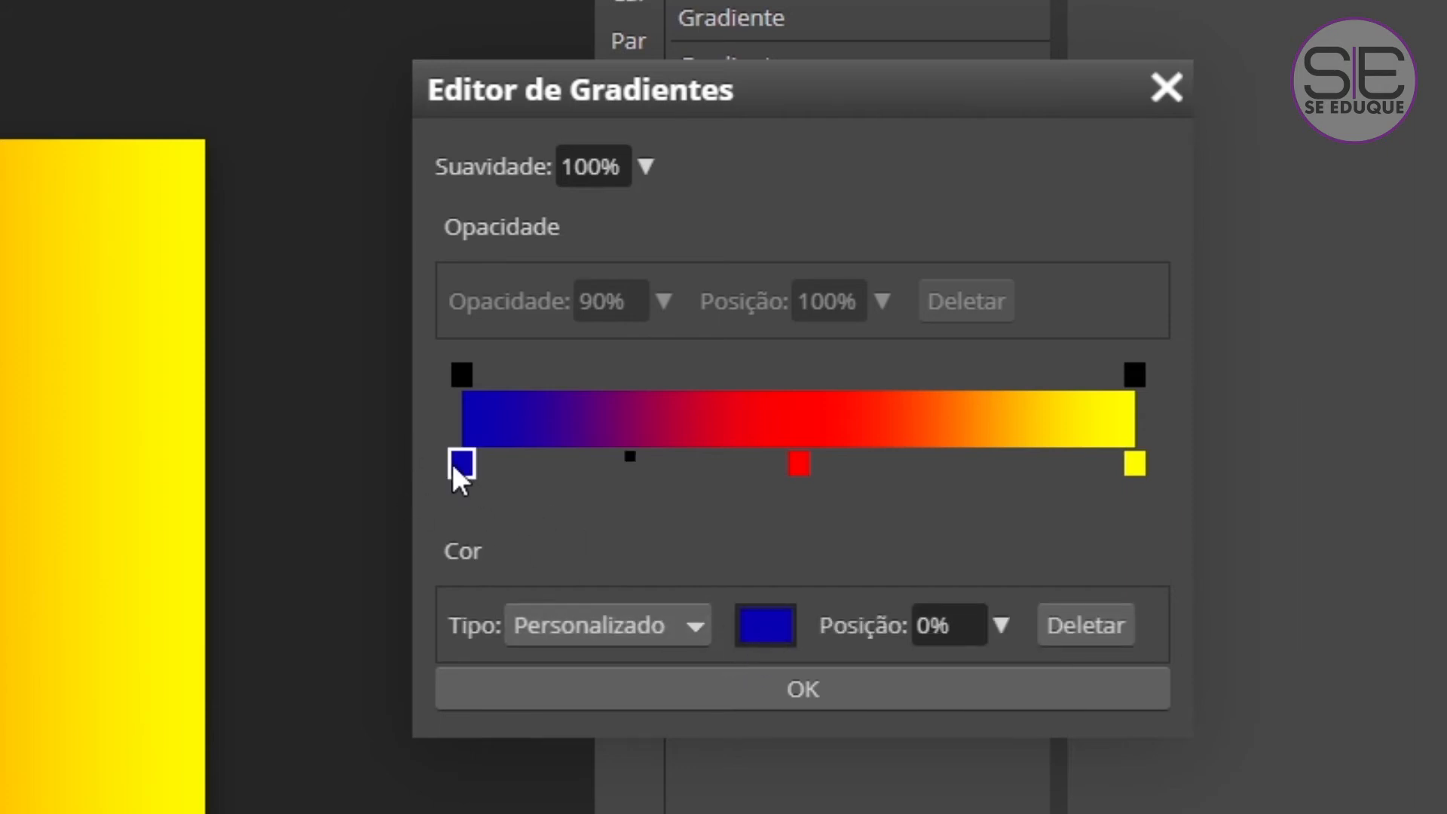
pyautogui.click(765, 641)
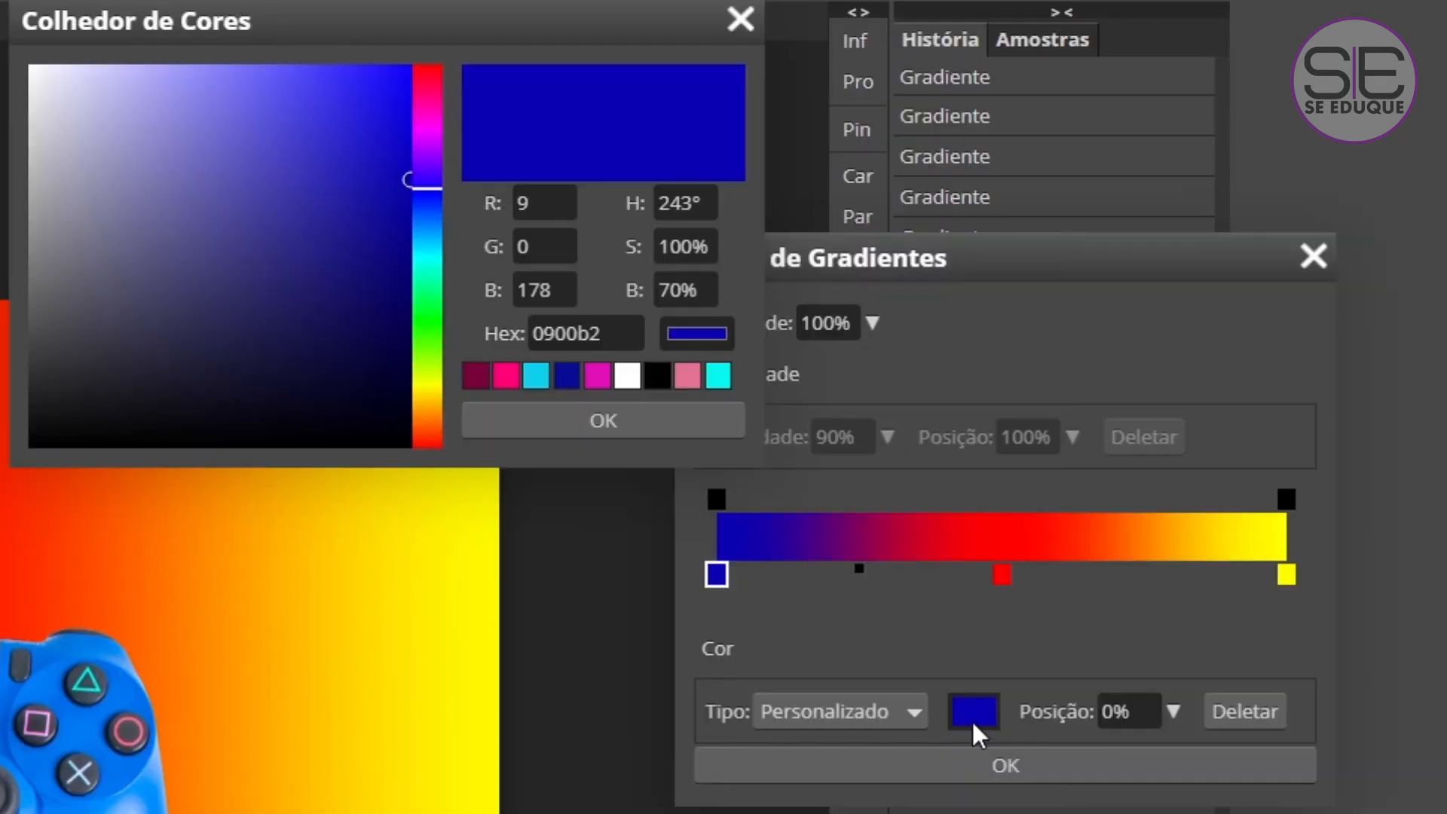
pyautogui.moveTo(435, 223); pyautogui.dragTo(428, 326)
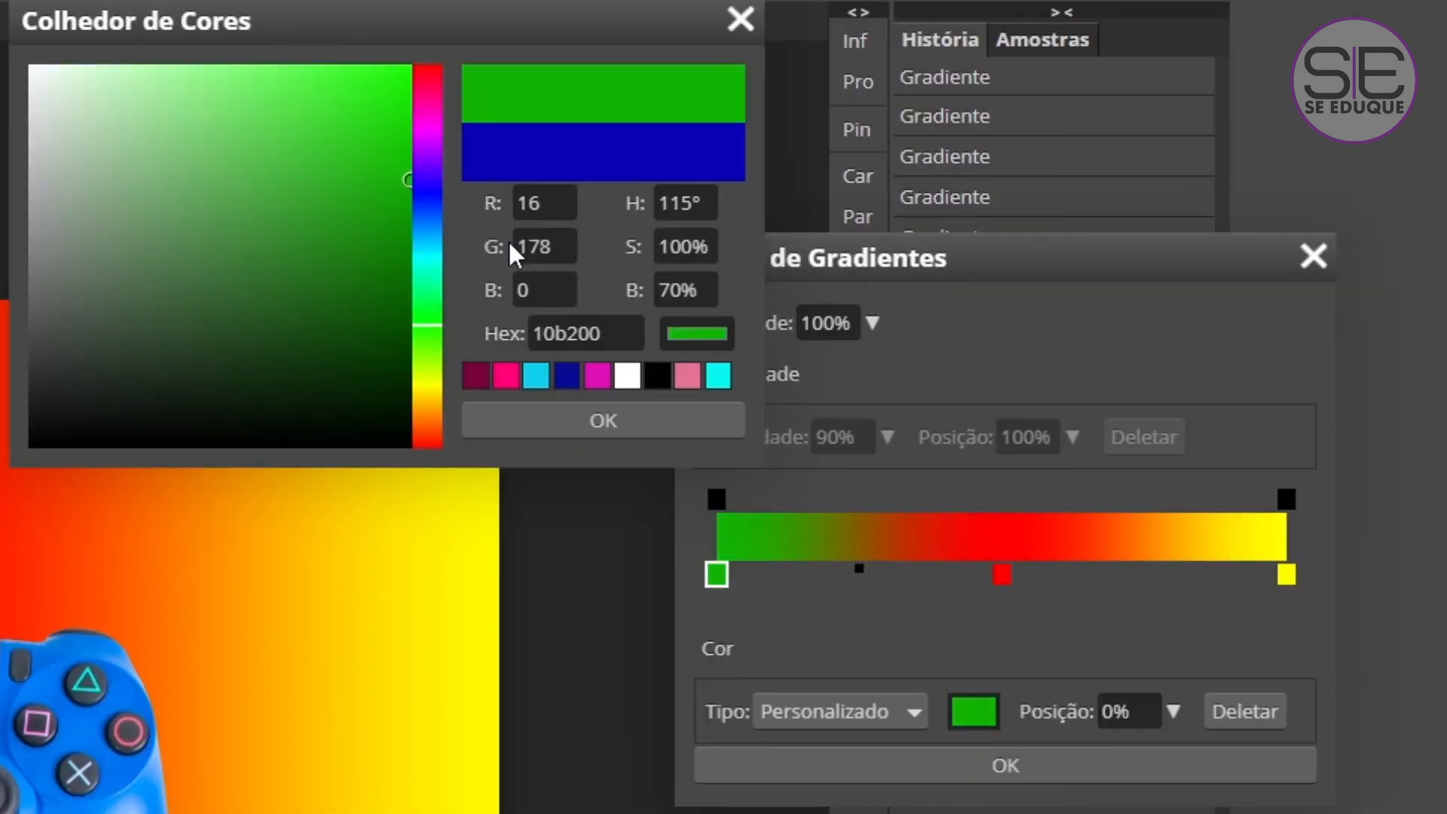
pyautogui.click(654, 420)
# Change the gradient's red colour stop at 50% to cyan 00fff1.
pyautogui.click(1000, 577)
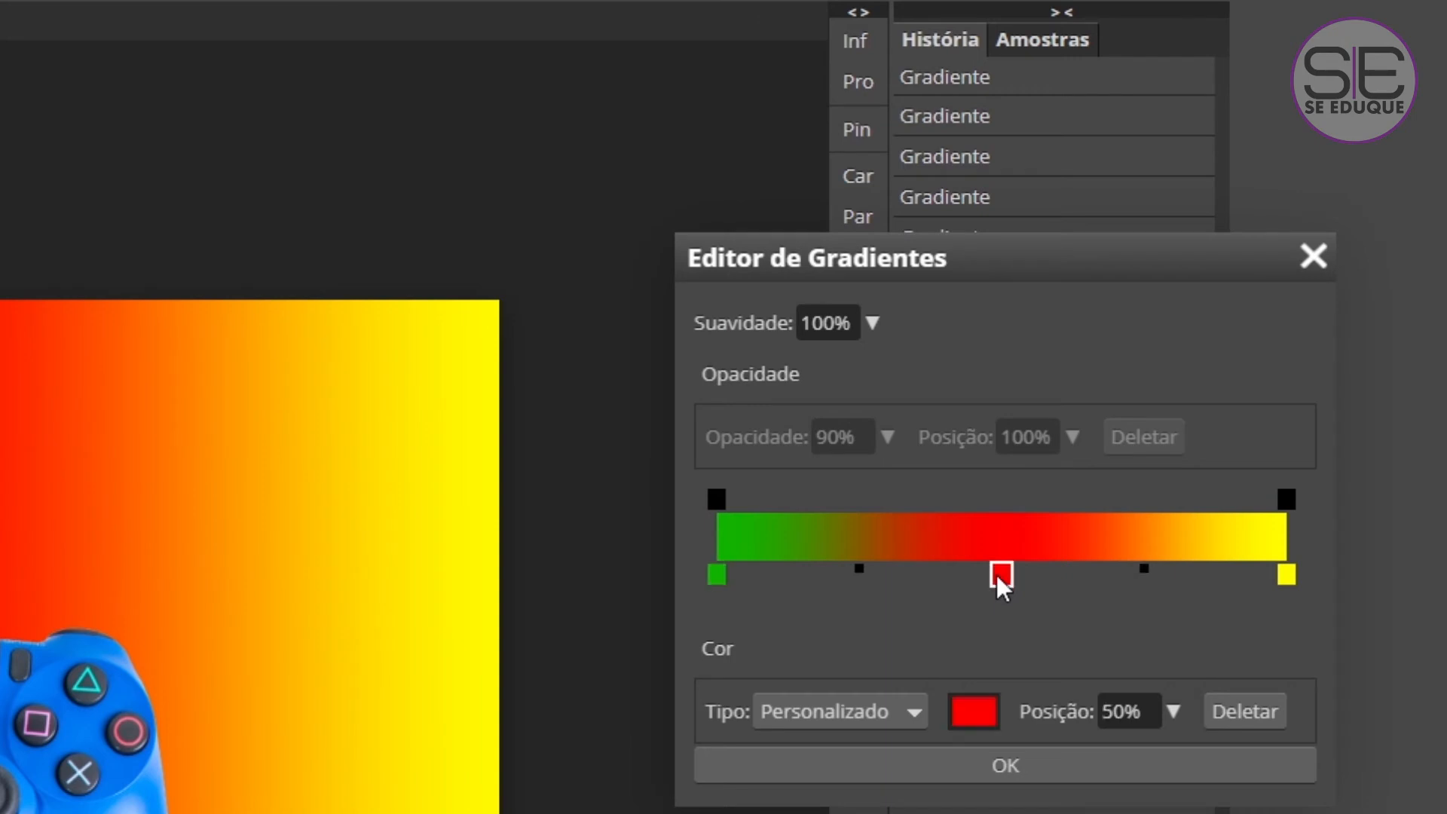
pyautogui.click(979, 715)
pyautogui.moveTo(443, 365); pyautogui.dragTo(434, 260)
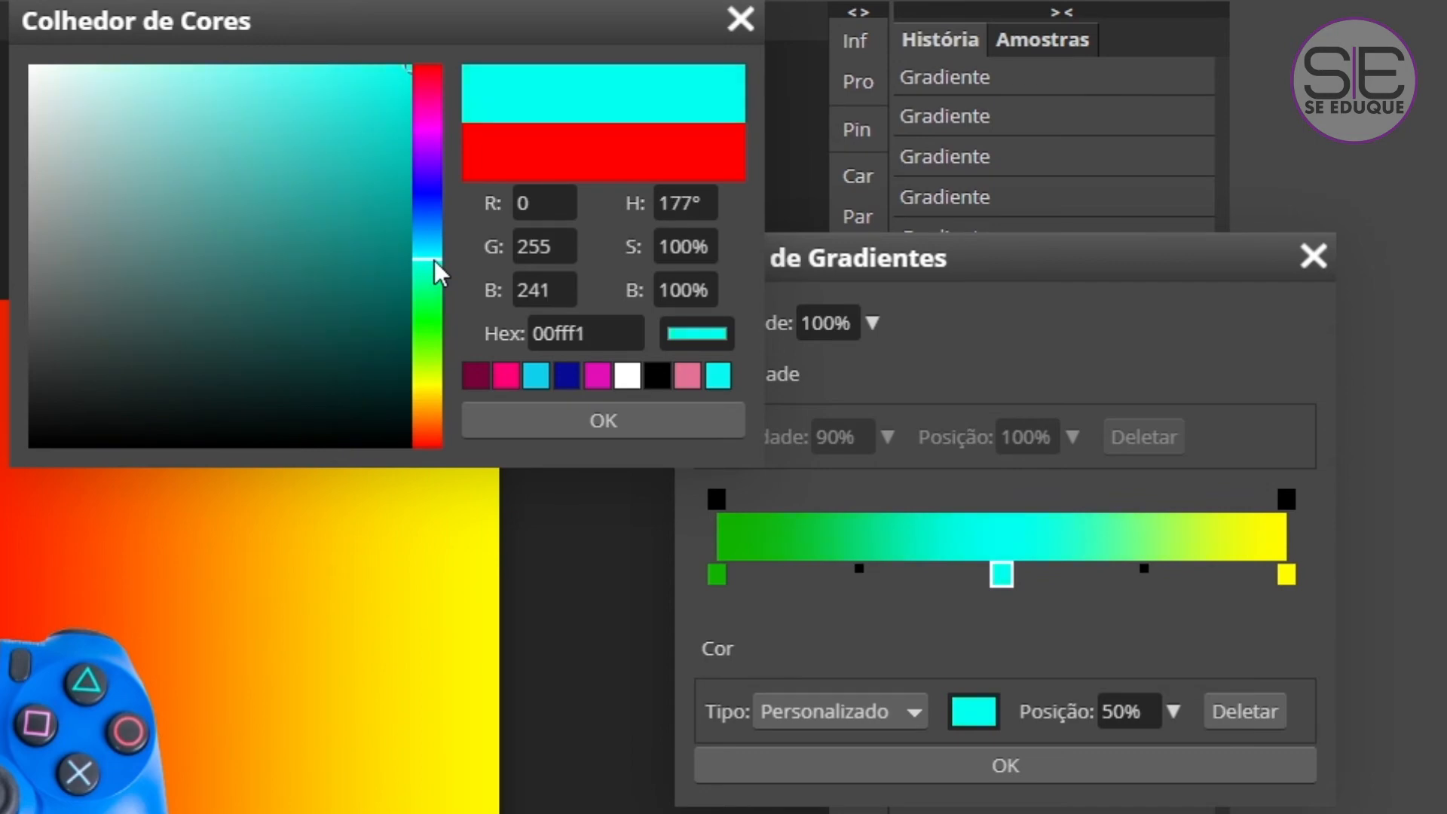
pyautogui.click(655, 420)
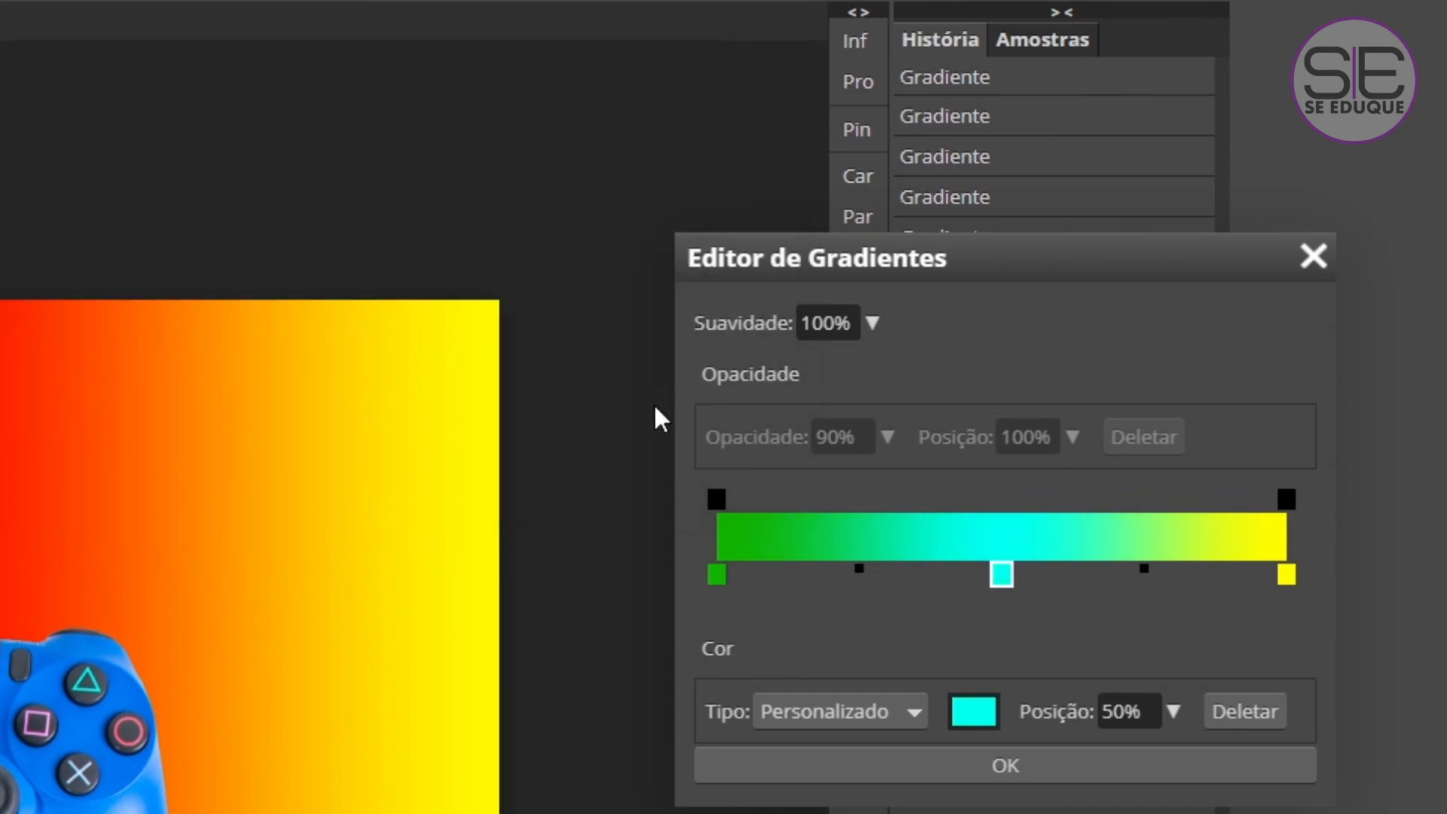
# Change the gradient's yellow colour stop at 100% to pink ff00c5.
pyautogui.click(1290, 575)
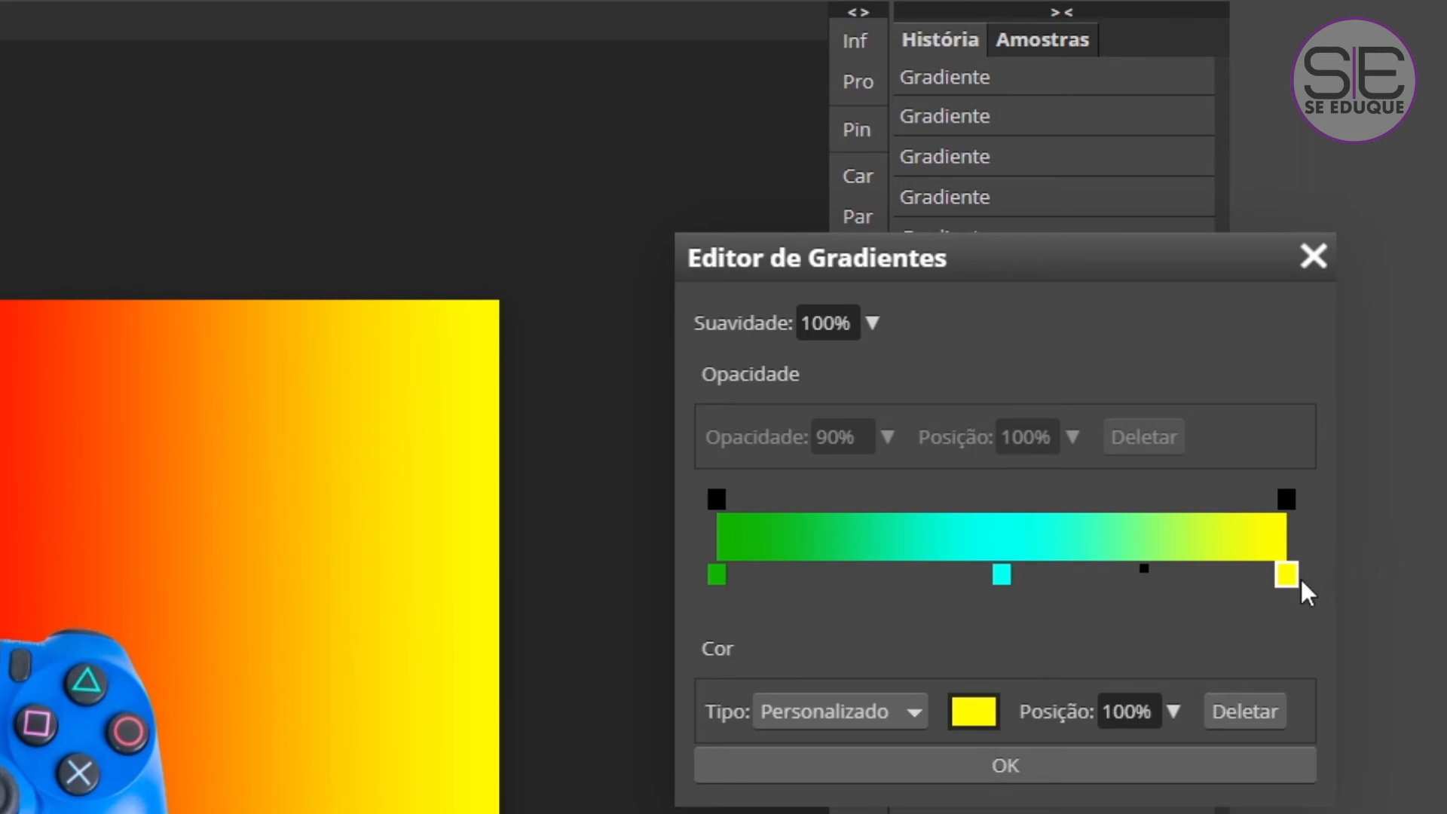
pyautogui.doubleClick(1289, 576)
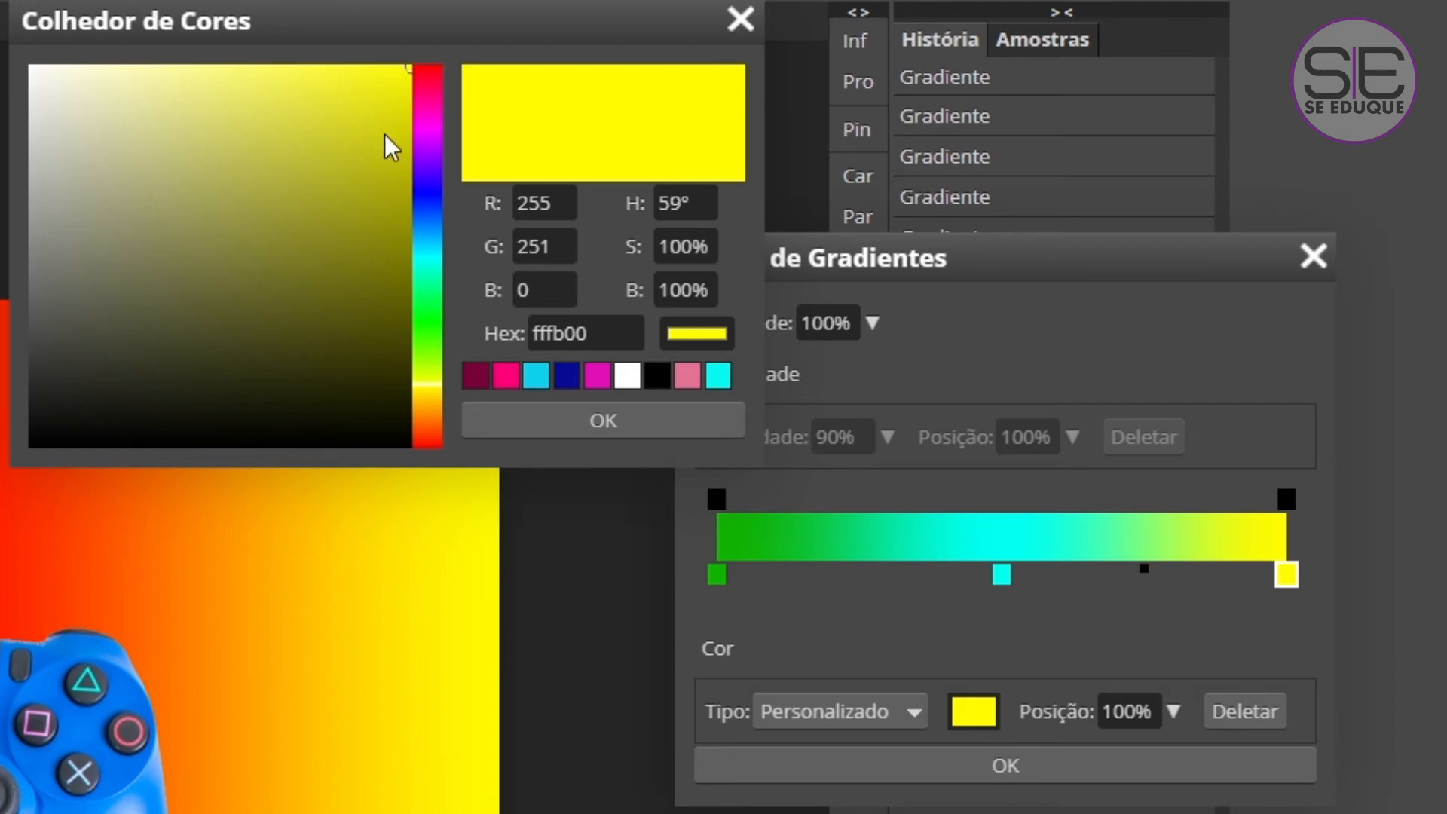
pyautogui.moveTo(427, 146); pyautogui.dragTo(431, 103)
pyautogui.click(431, 113)
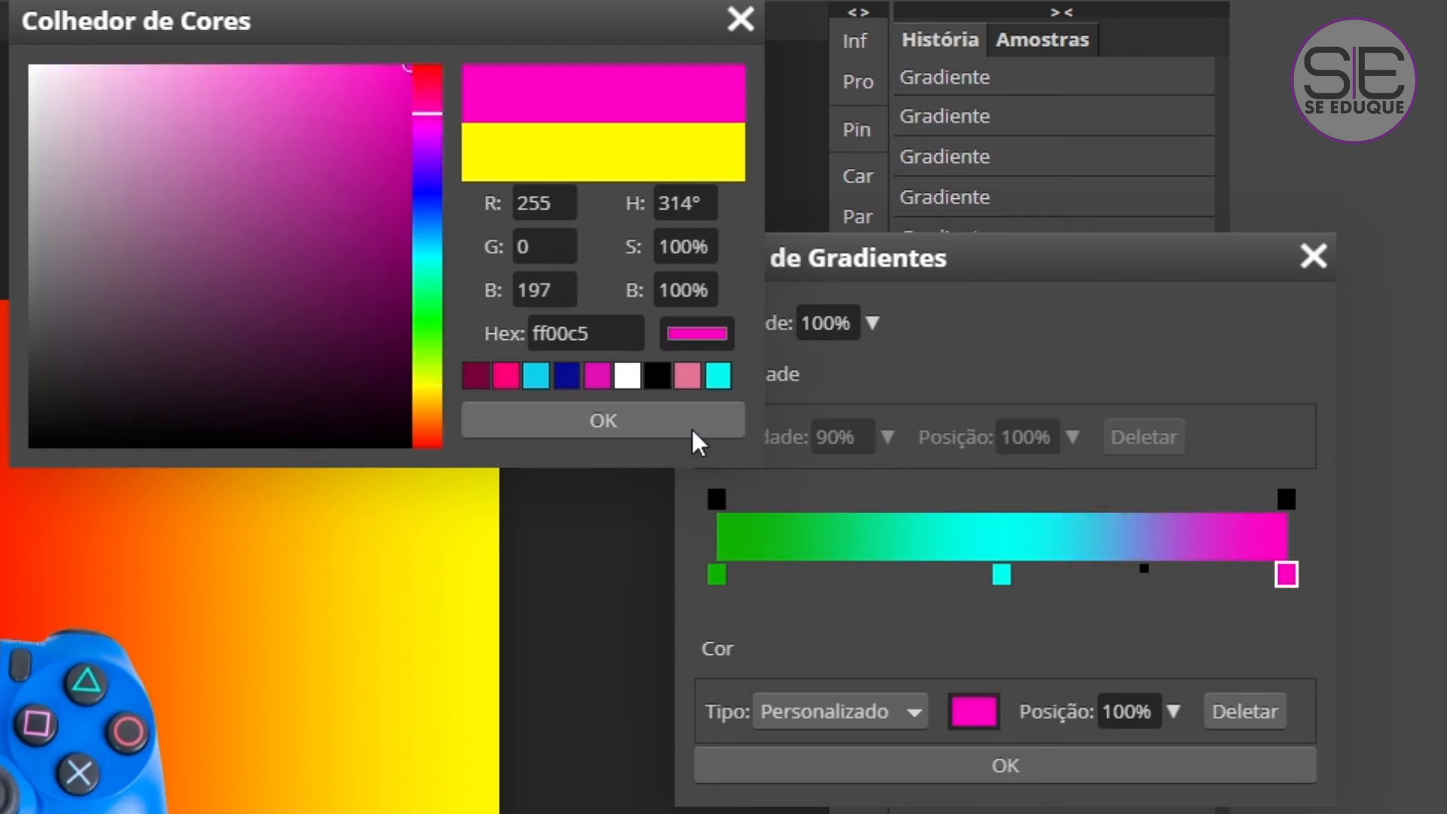